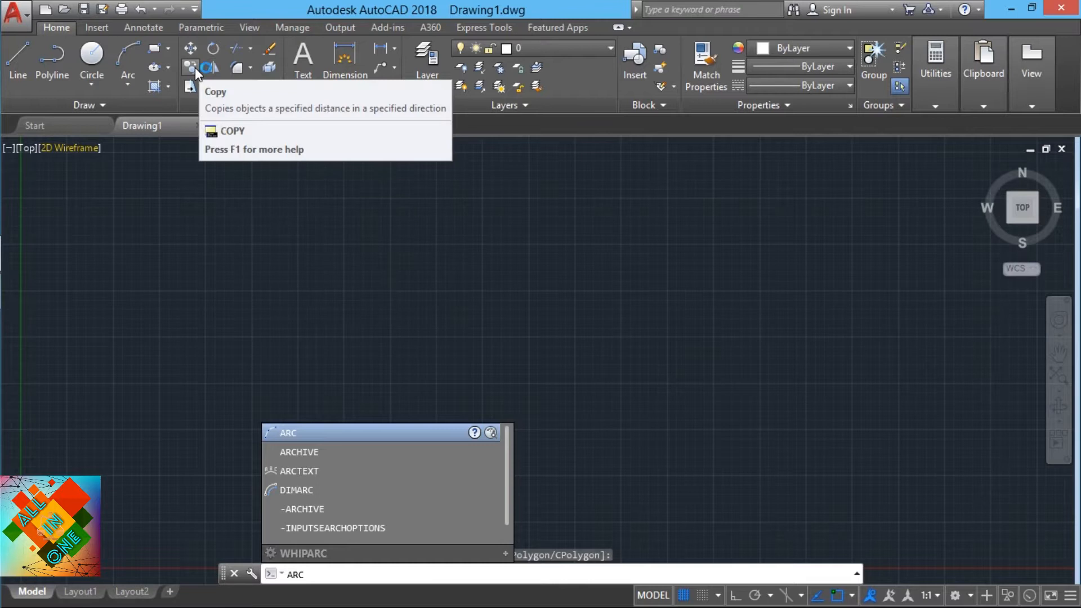
left_click(248, 47)
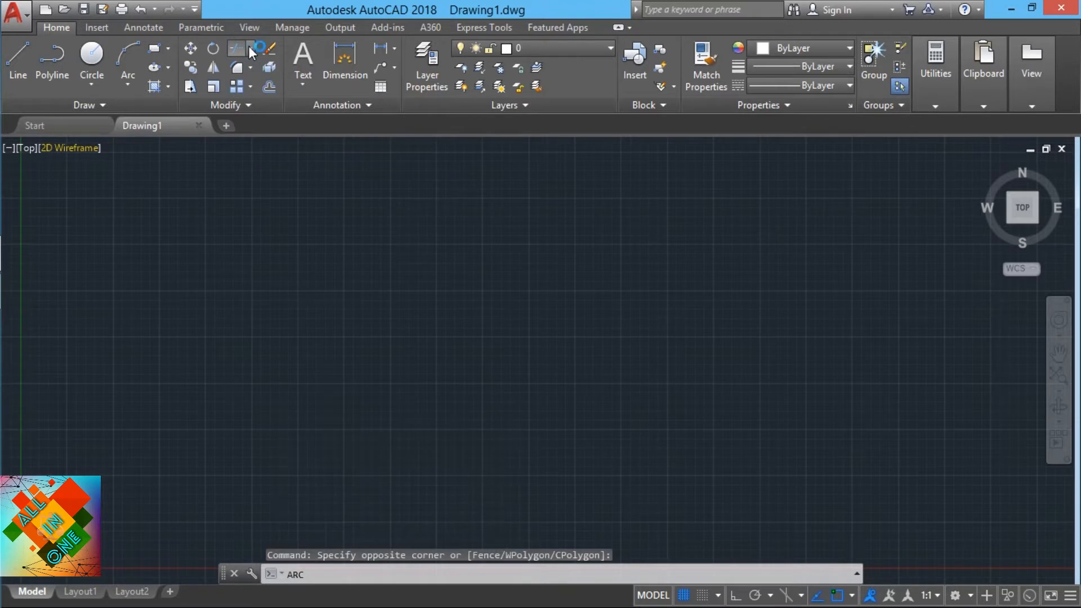
left_click(250, 48)
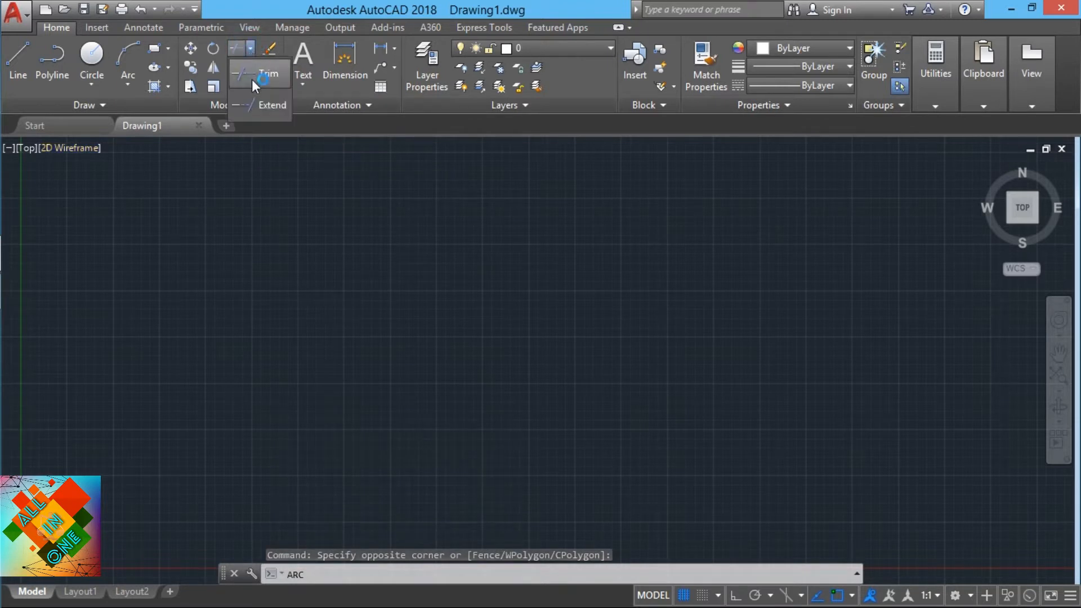
left_click(251, 101)
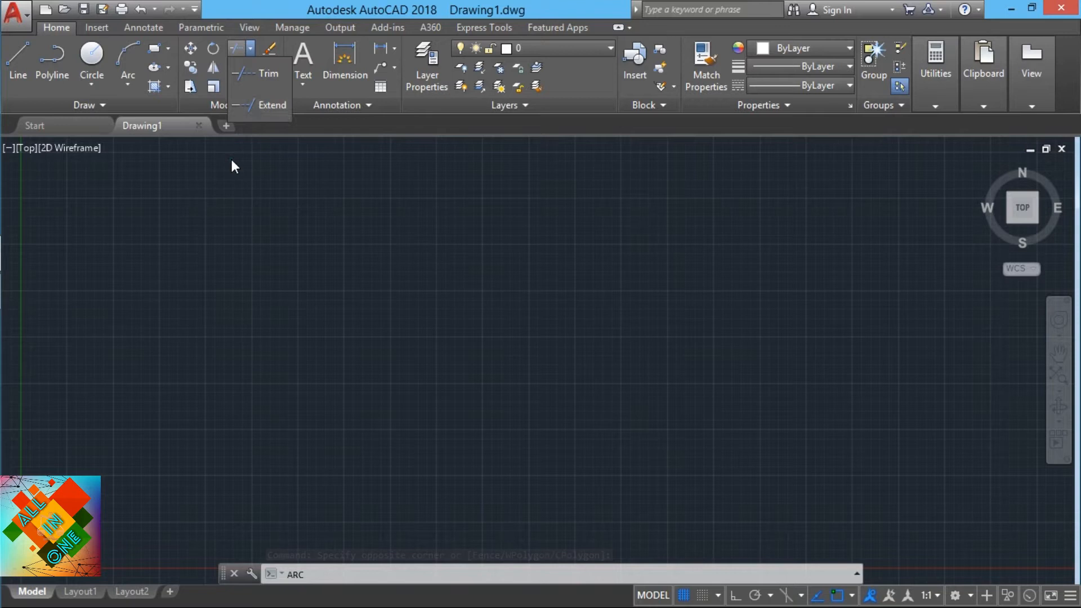
left_click(230, 159)
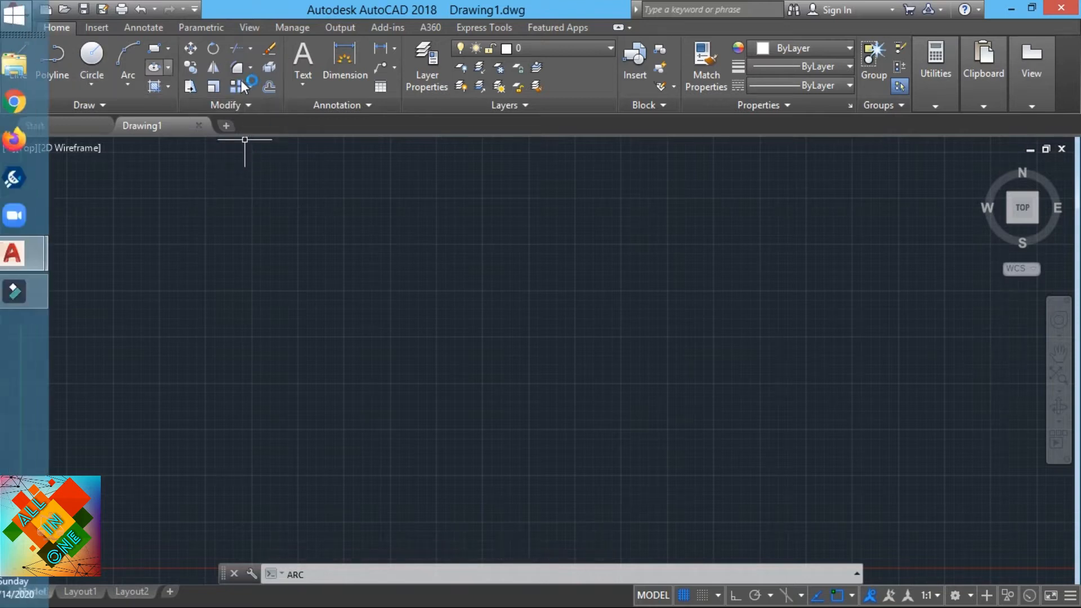
Draw a rectangle from a picked first corner using the Area option, with area 100 and length 5.
left_click(168, 48)
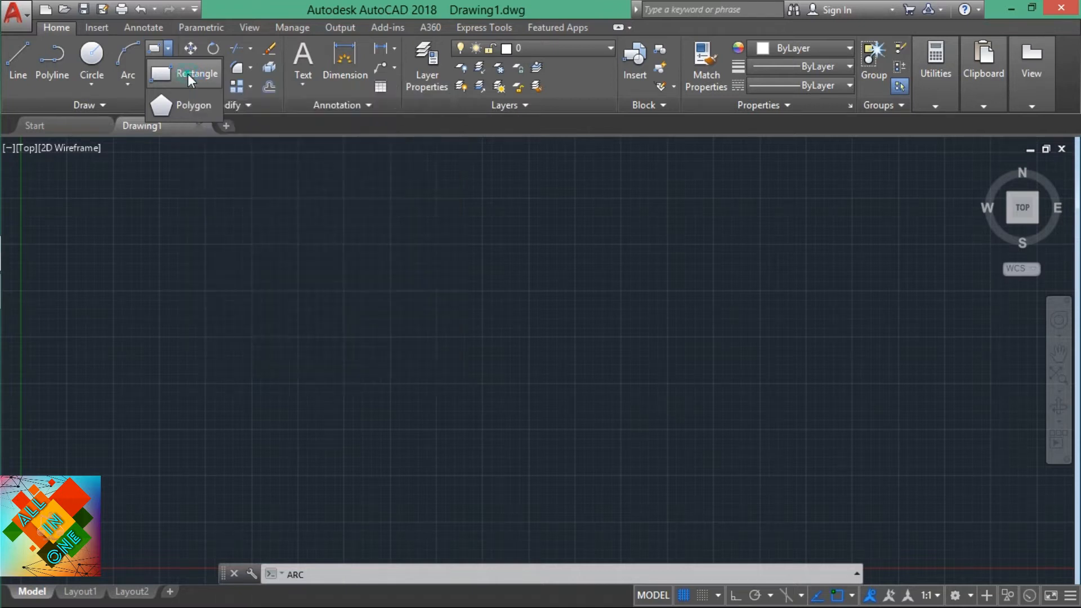
left_click(189, 76)
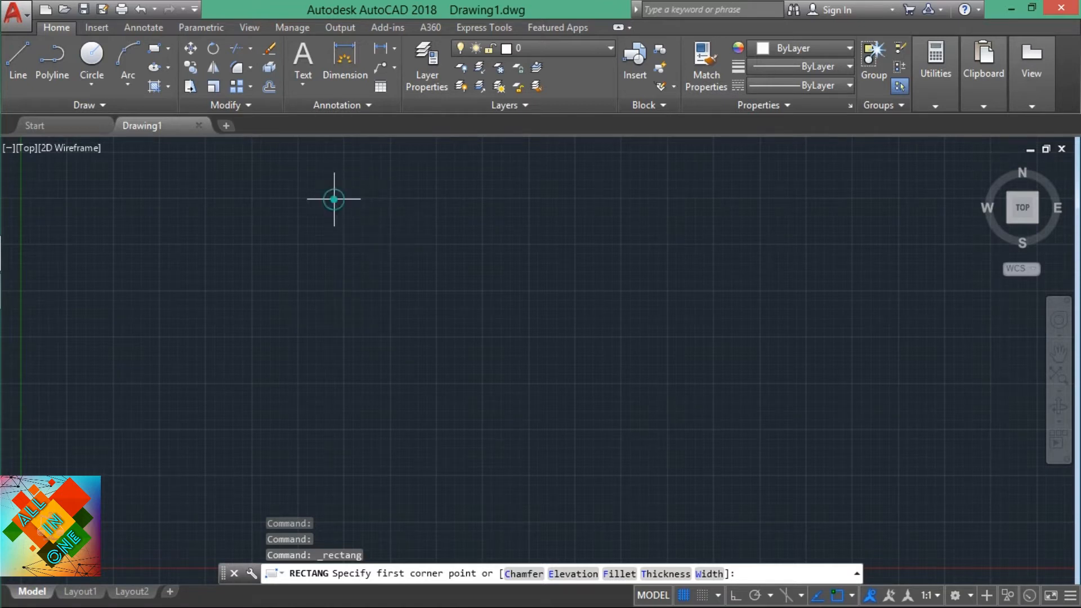
left_click(334, 199)
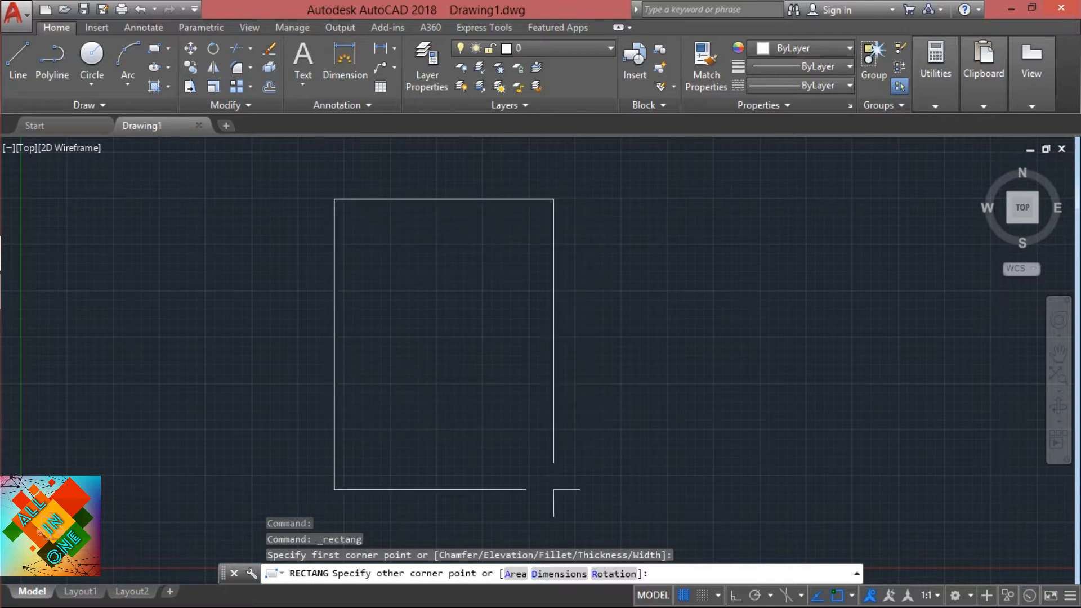
left_click(515, 574)
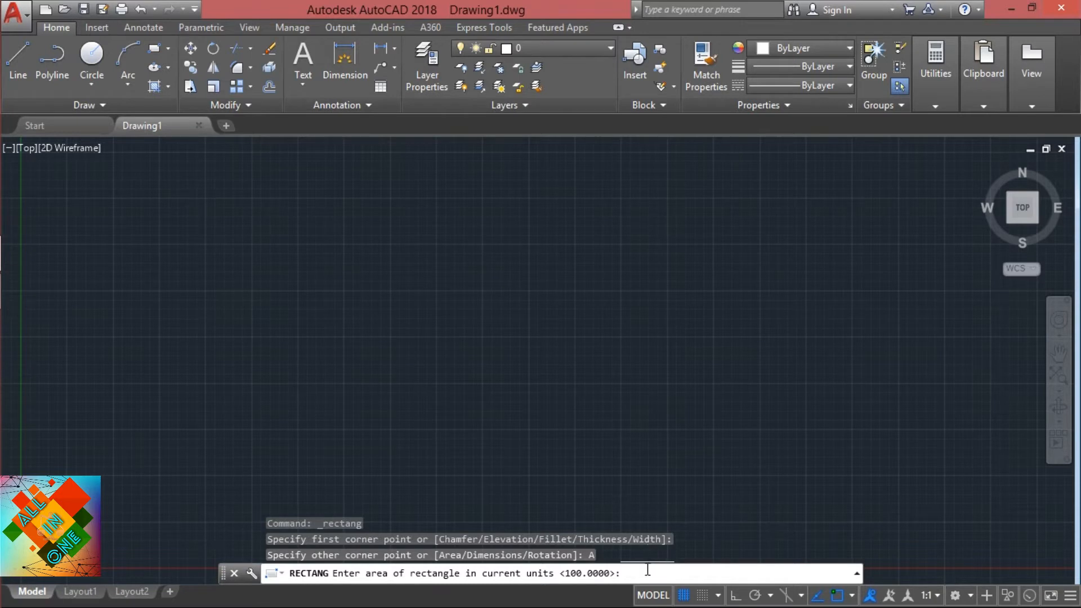
type("100")
key("Return")
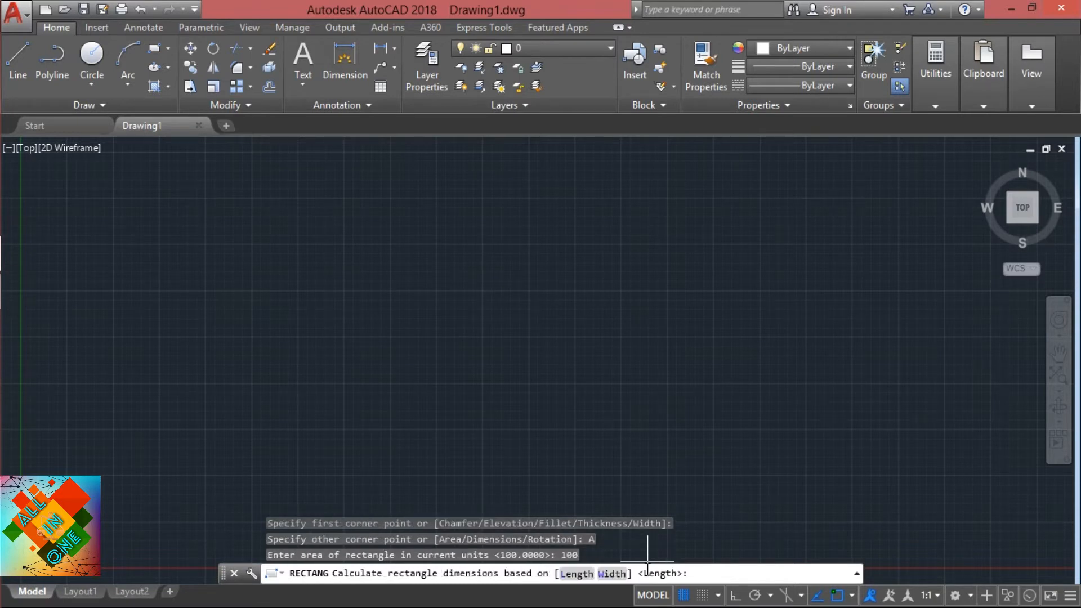
left_click(589, 581)
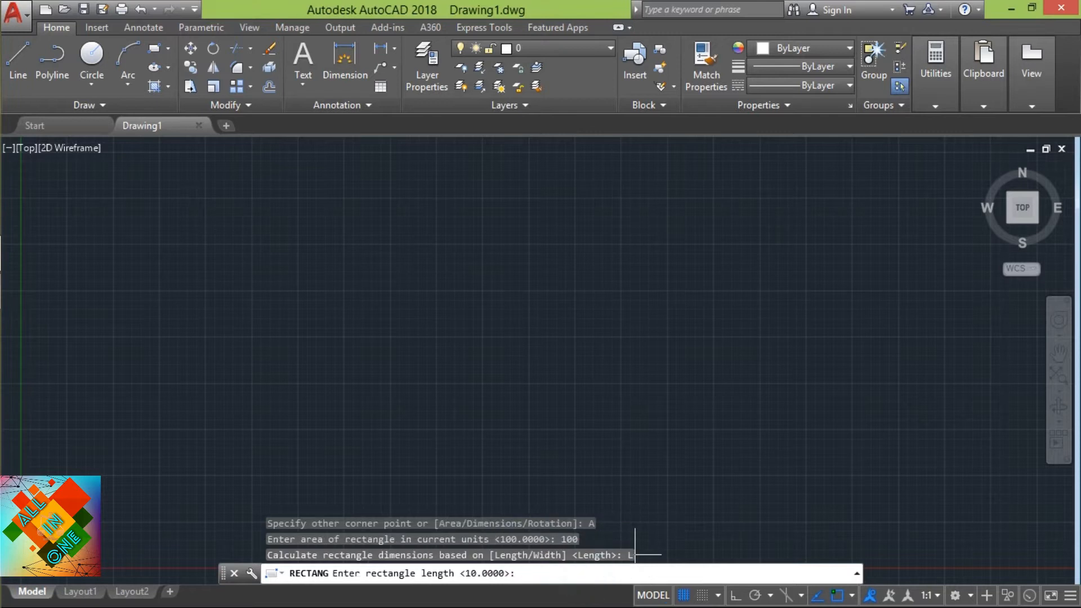
type("5")
key("Return")
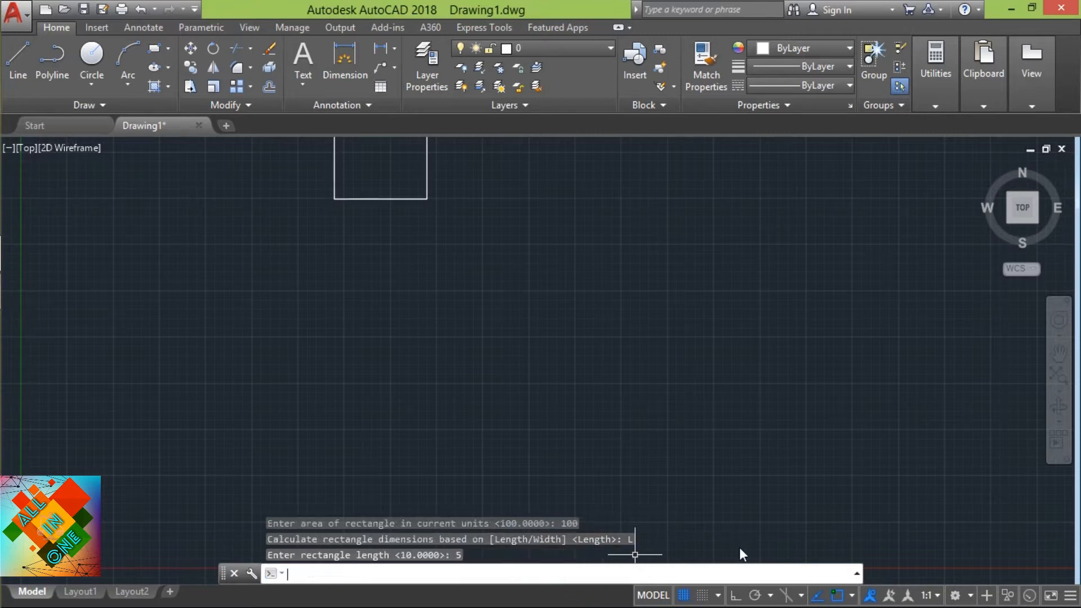
scroll(451, 163, "down", 2)
scroll(466, 314, "down", 4)
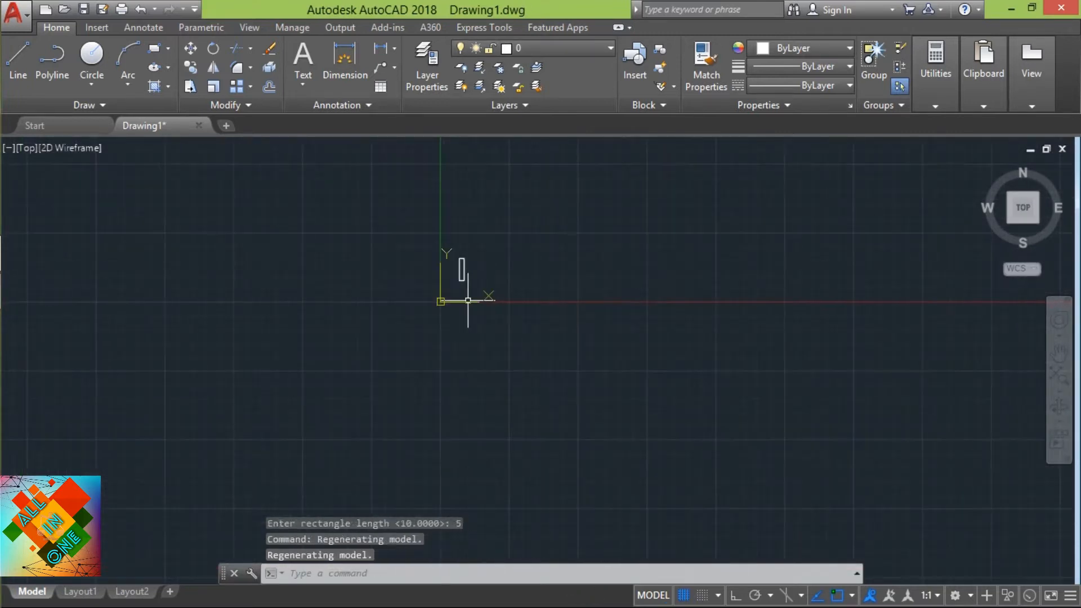
scroll(466, 241, "up", 3)
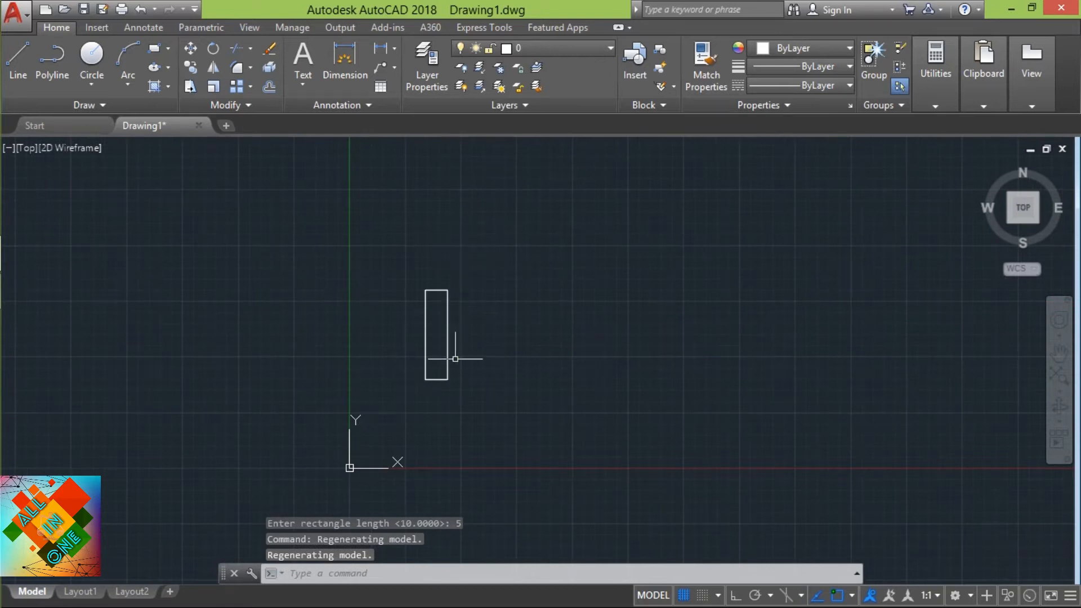
scroll(449, 380, "up", 2)
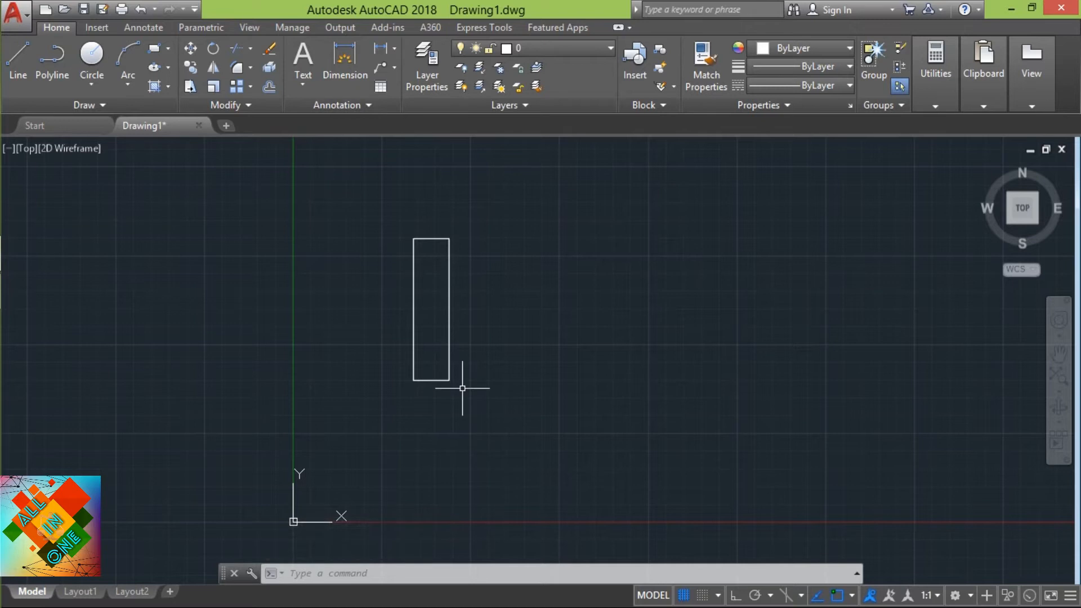
scroll(459, 378, "down", 2)
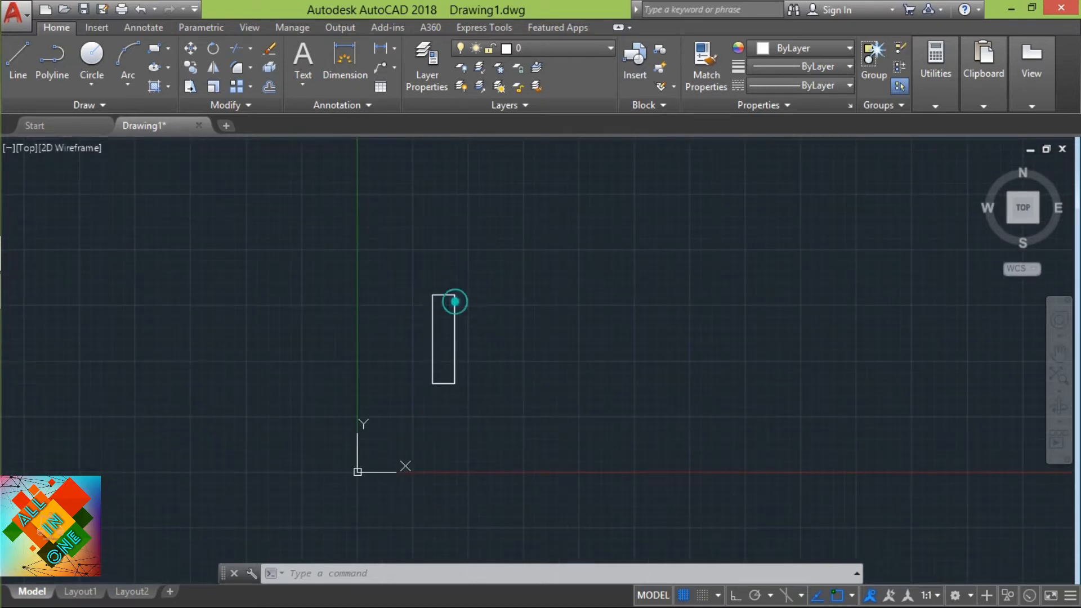
left_click(454, 301, "ctrl")
double_click(454, 301)
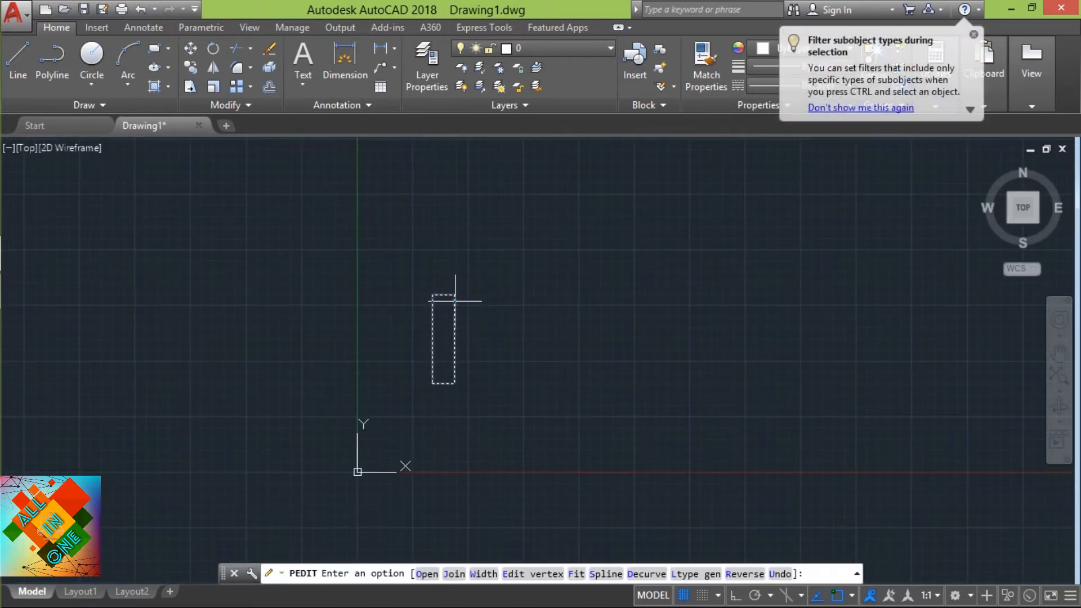
key("Escape")
Try to draw a second rectangle beside the first by entering 200 for its opposite corner.
scroll(458, 354, "up", 5)
scroll(455, 354, "down", 4)
scroll(452, 354, "up", 2)
middle_click_drag(393, 359, 256, 339)
left_click(152, 53)
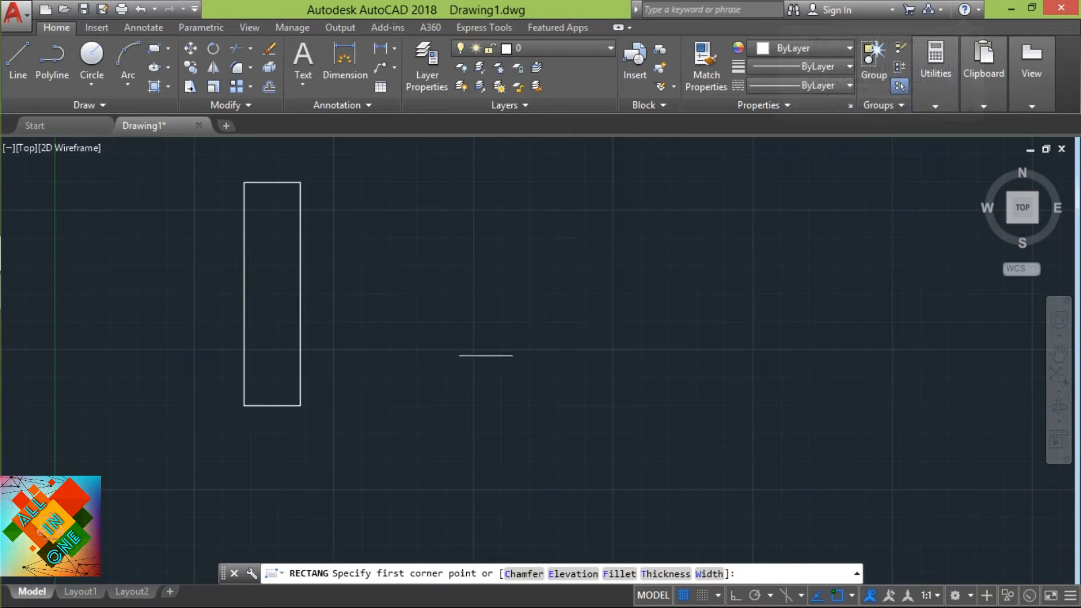
left_click(459, 201)
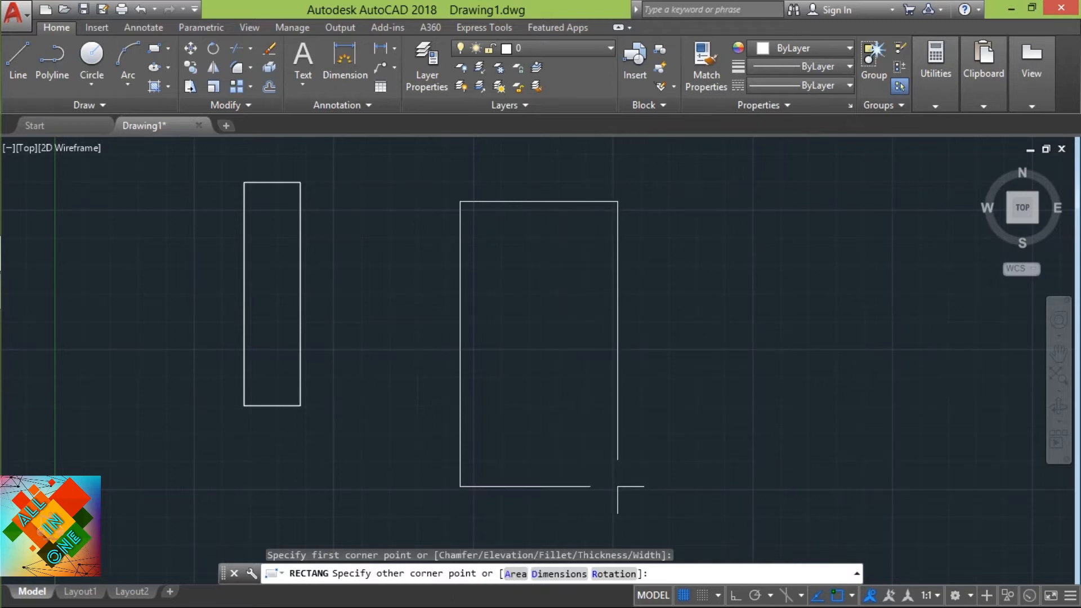
type("200")
key("Return")
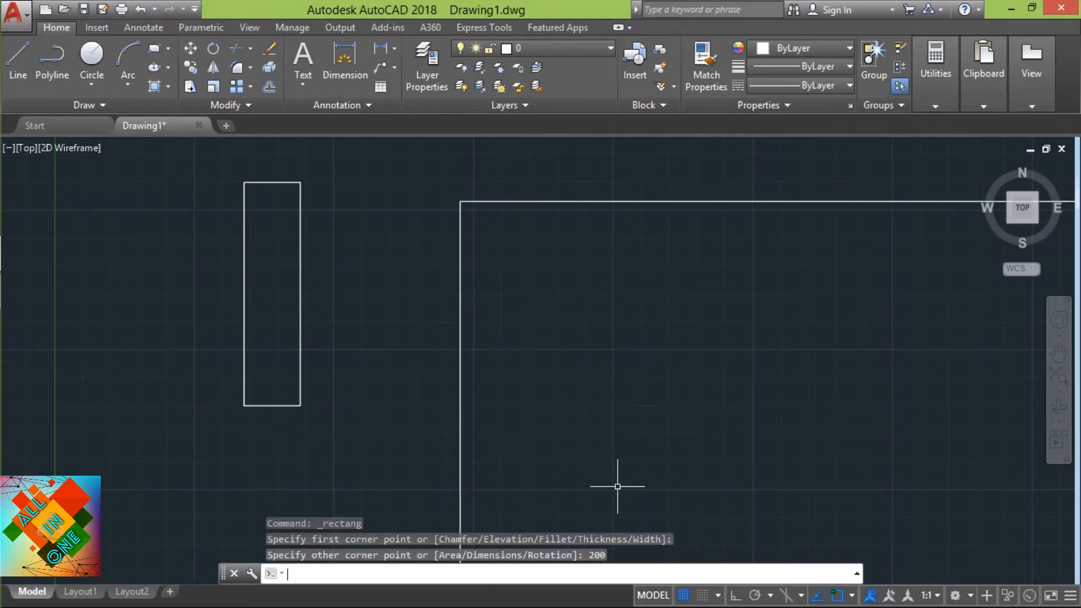
Delete the oversized rectangle beside the narrow upright one.
scroll(432, 439, "down", 4)
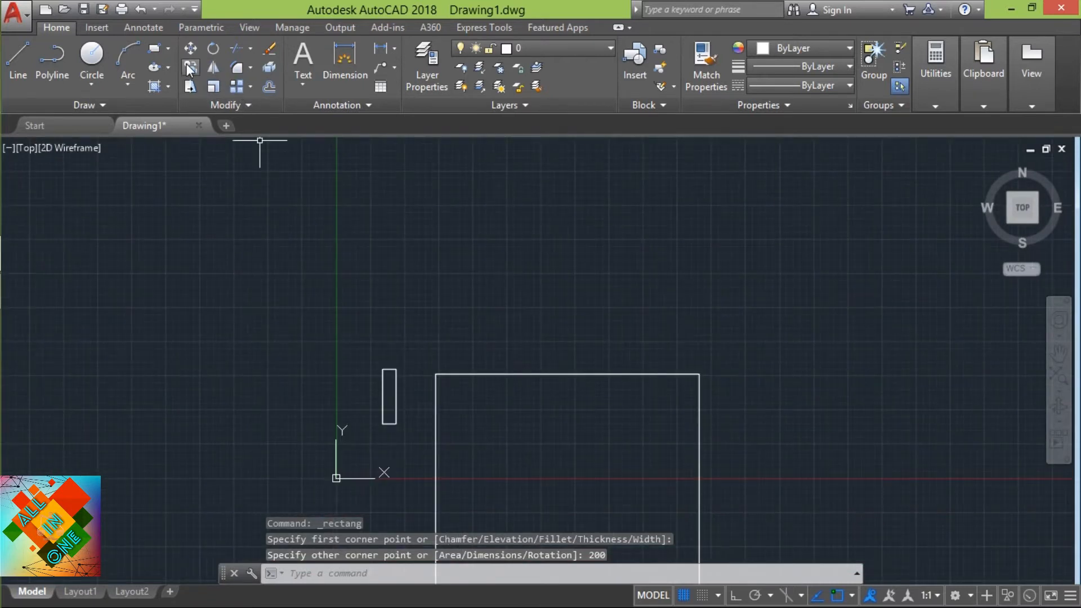
key("ctrl+z")
scroll(313, 415, "down", 4)
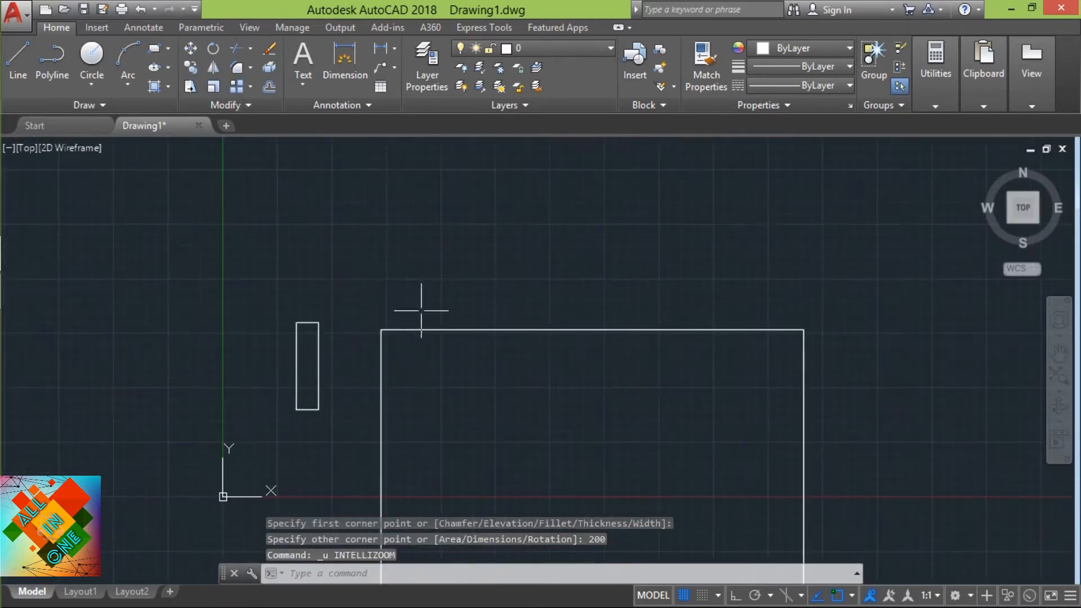
left_click(411, 329)
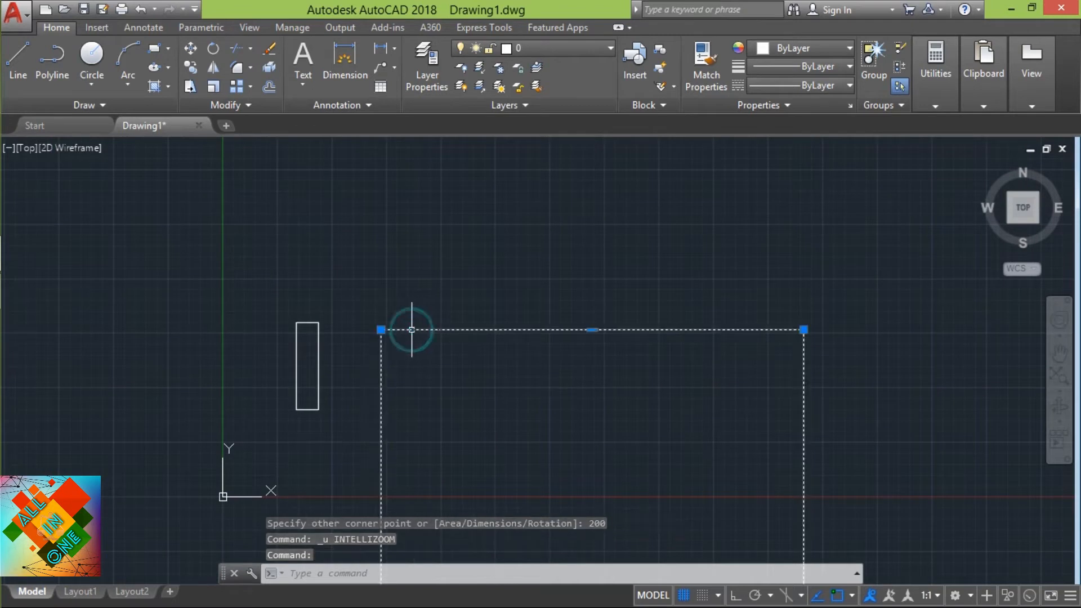
key("Delete")
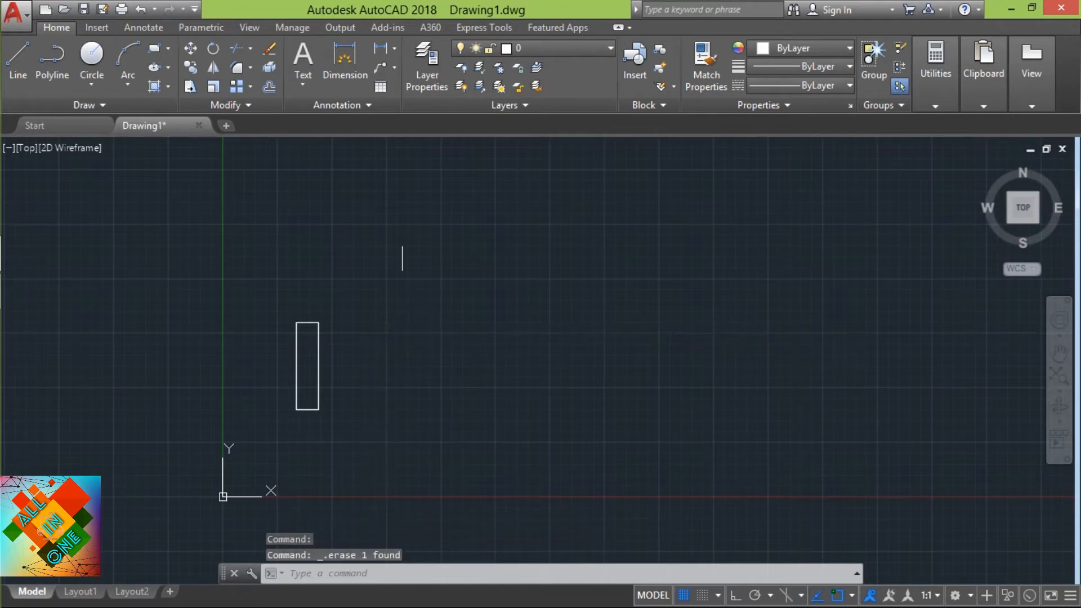
Draw a second rectangle above and beside the narrow one using the Area option, with area 200 and width 10.
left_click(152, 51)
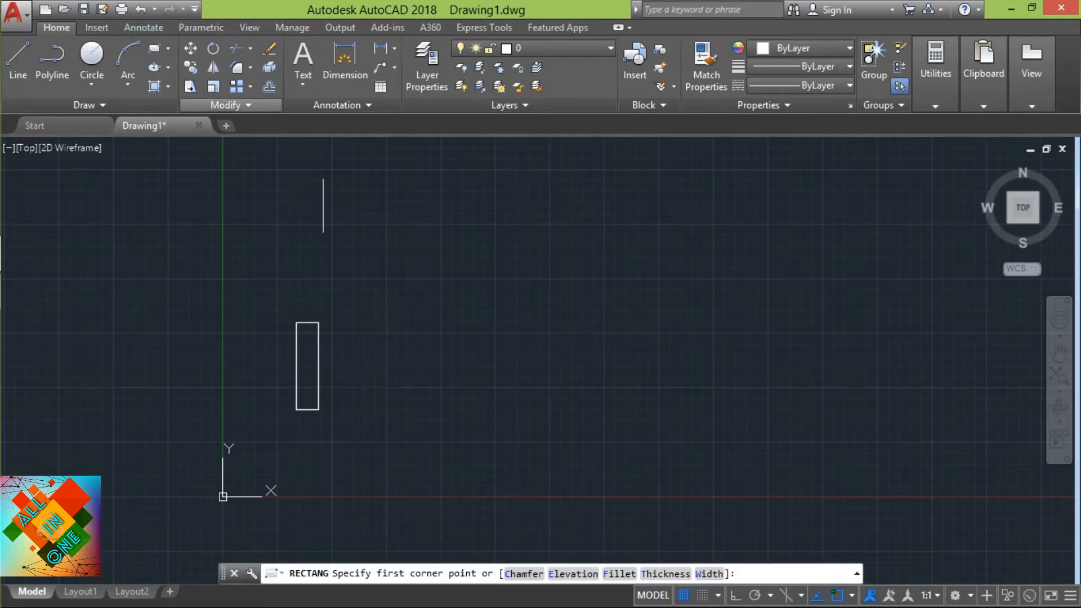
left_click(419, 243)
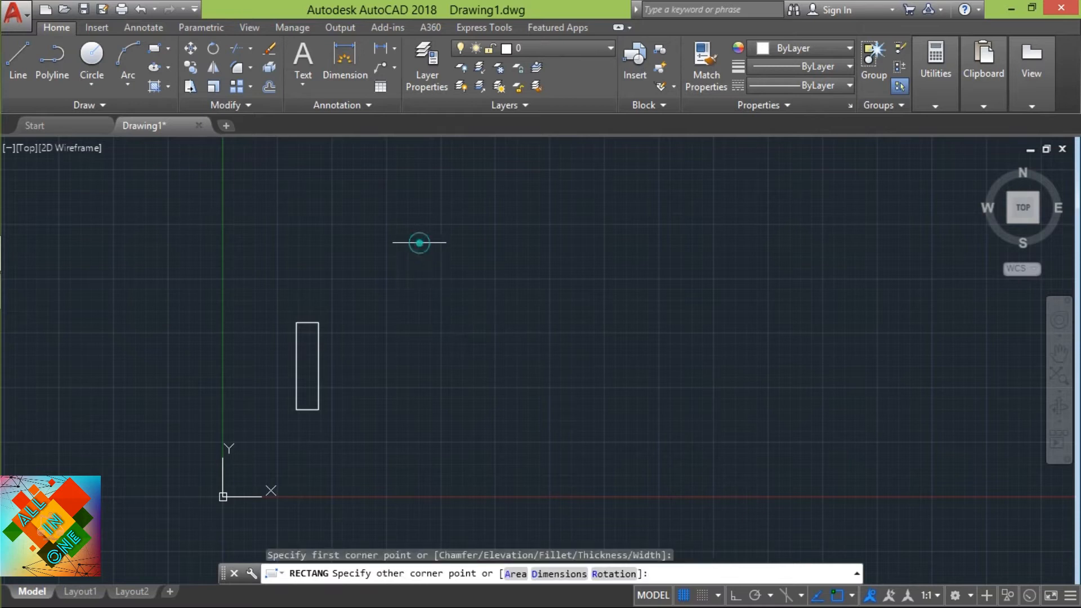
left_click(518, 574)
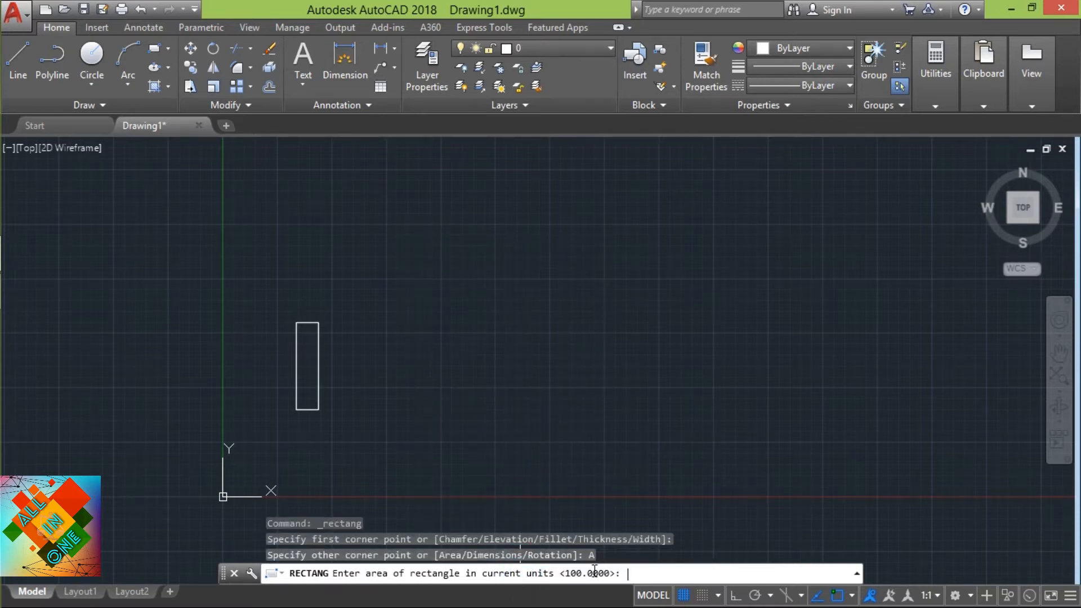
type("1")
key("BackSpace")
type("200")
key("Return")
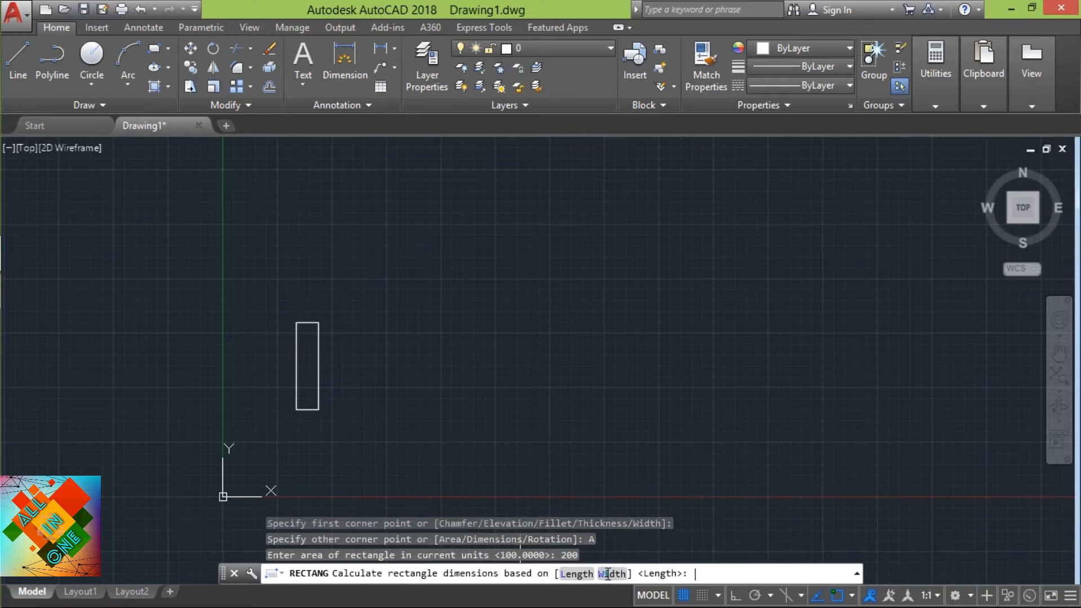
left_click(607, 573)
type("10")
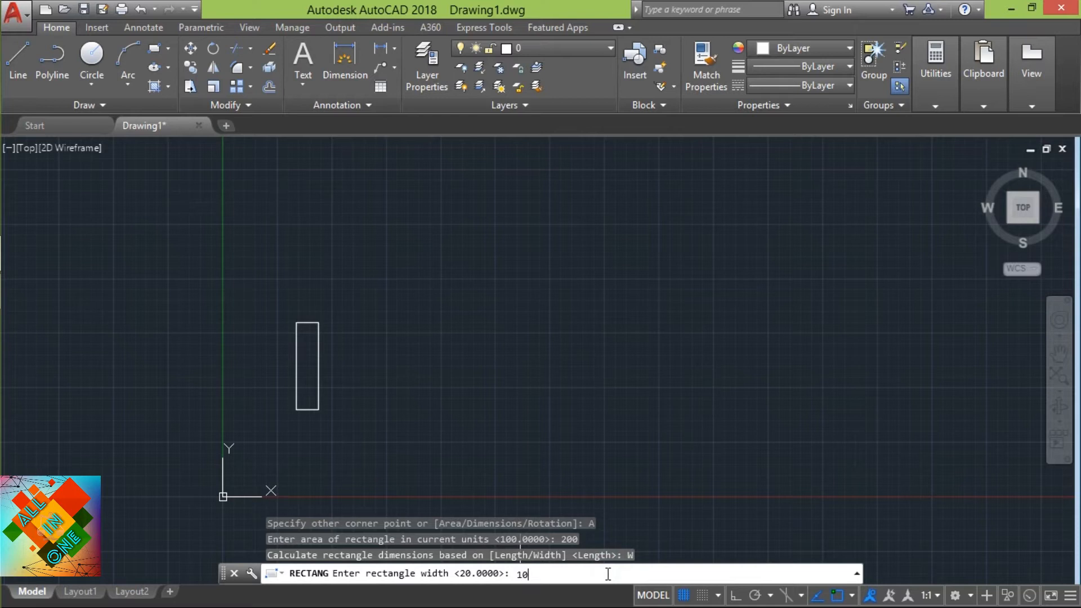
key("BackSpace")
key("Return")
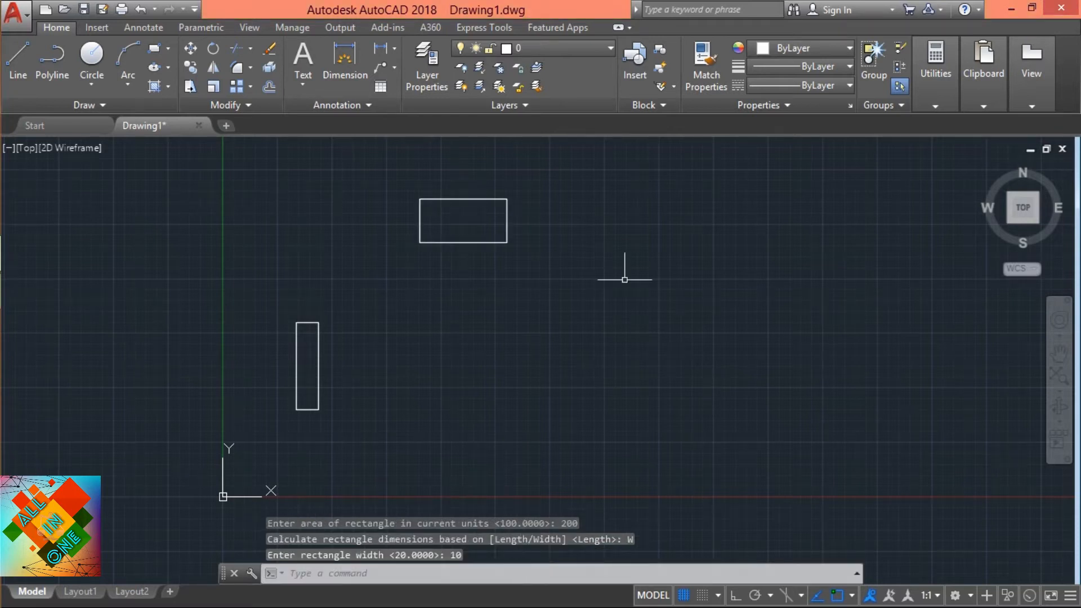
Draw a third rectangle beside the second one using the Dimensions option, with length 15 and width 25.
scroll(528, 242, "up", 2)
scroll(509, 208, "up", 1)
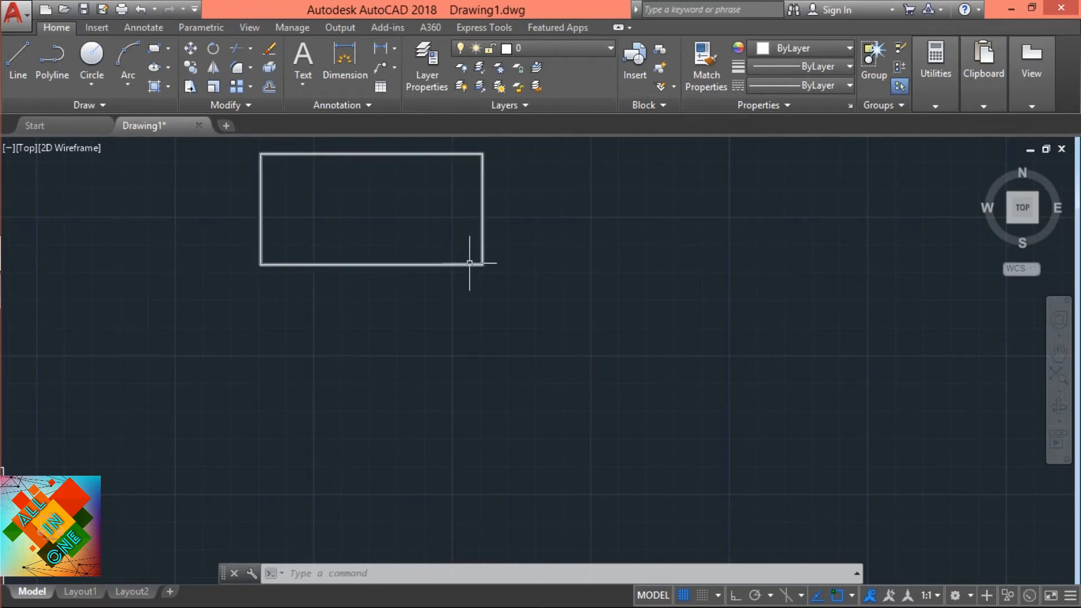
scroll(469, 262, "down", 5)
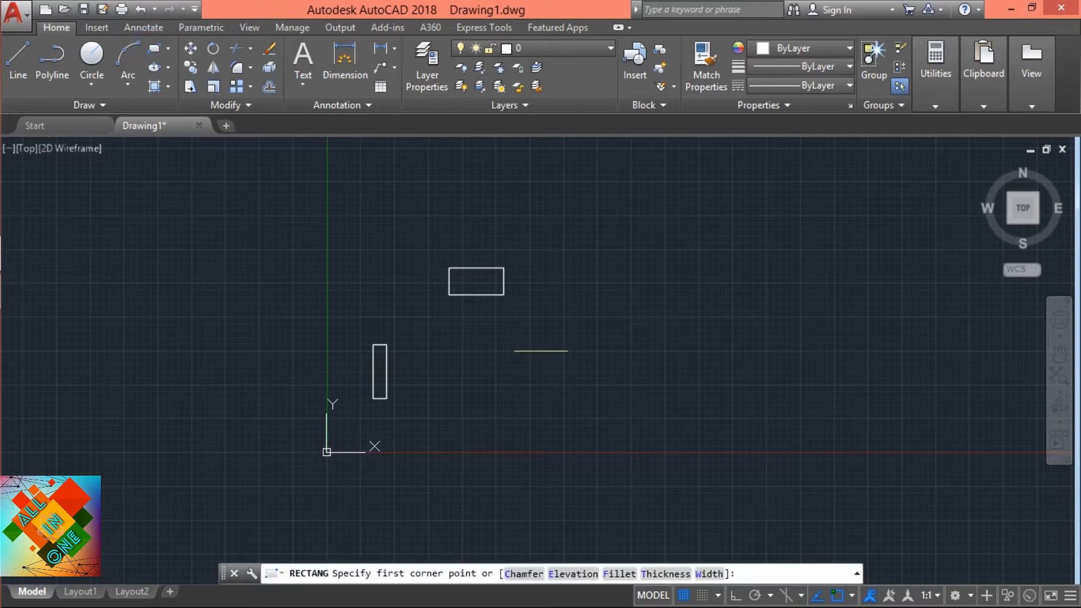
left_click(553, 244)
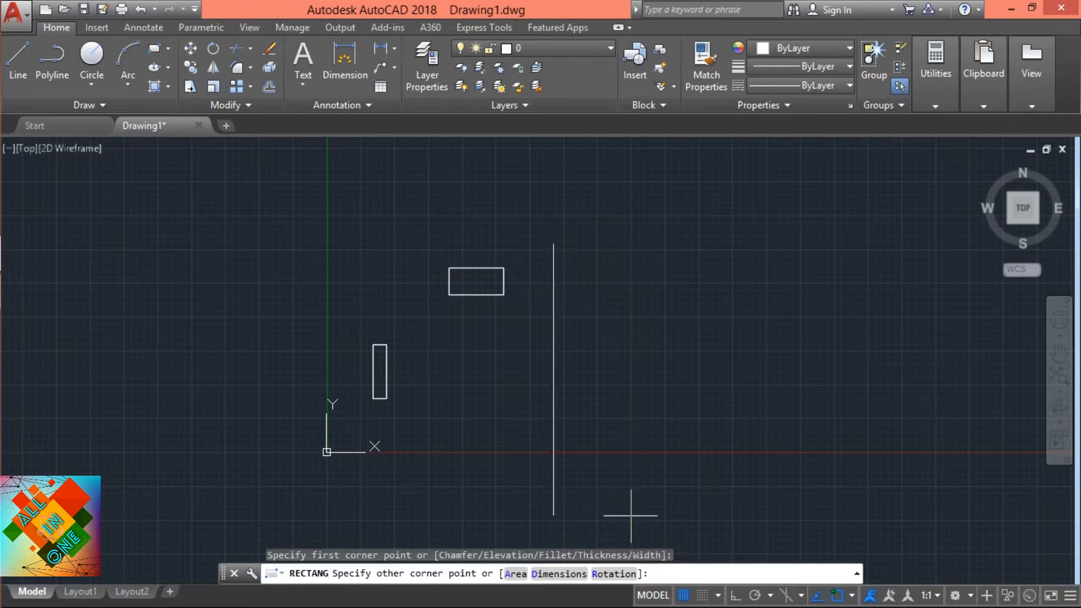
left_click(548, 573)
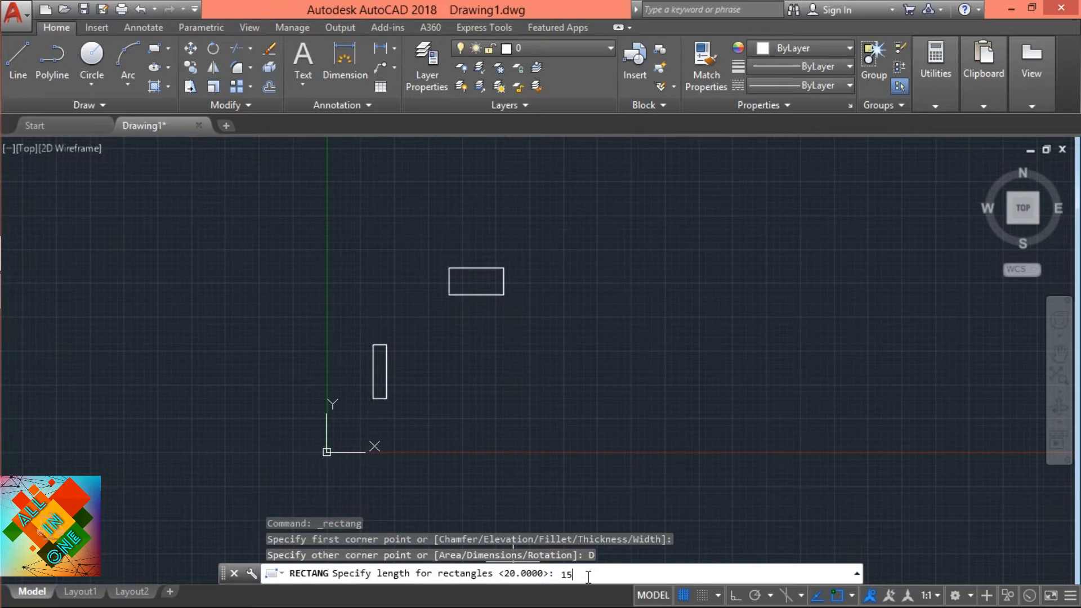
key("Return")
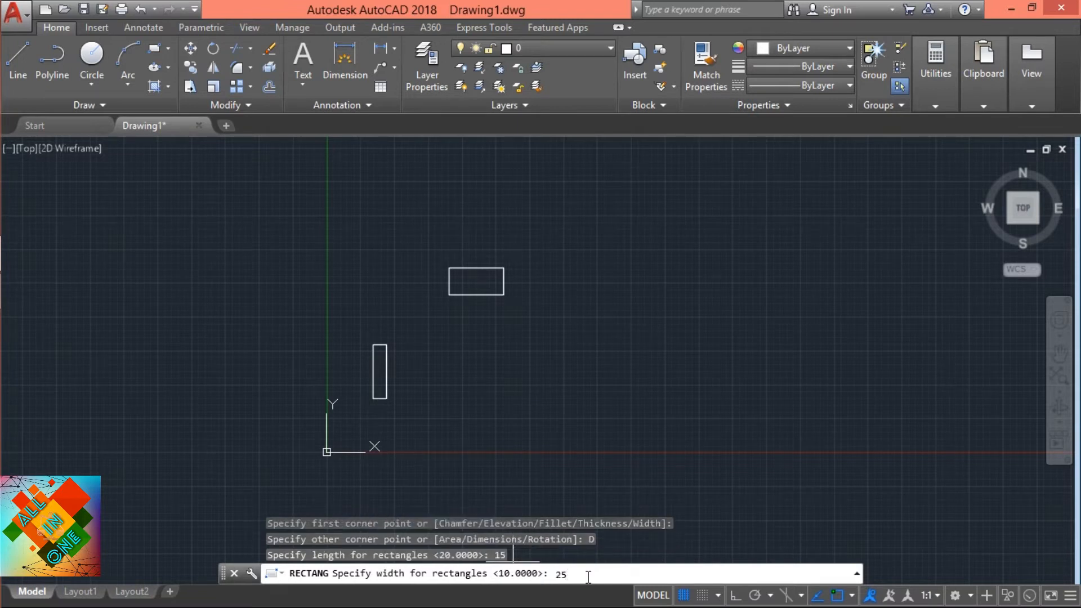
type("25")
key("Return")
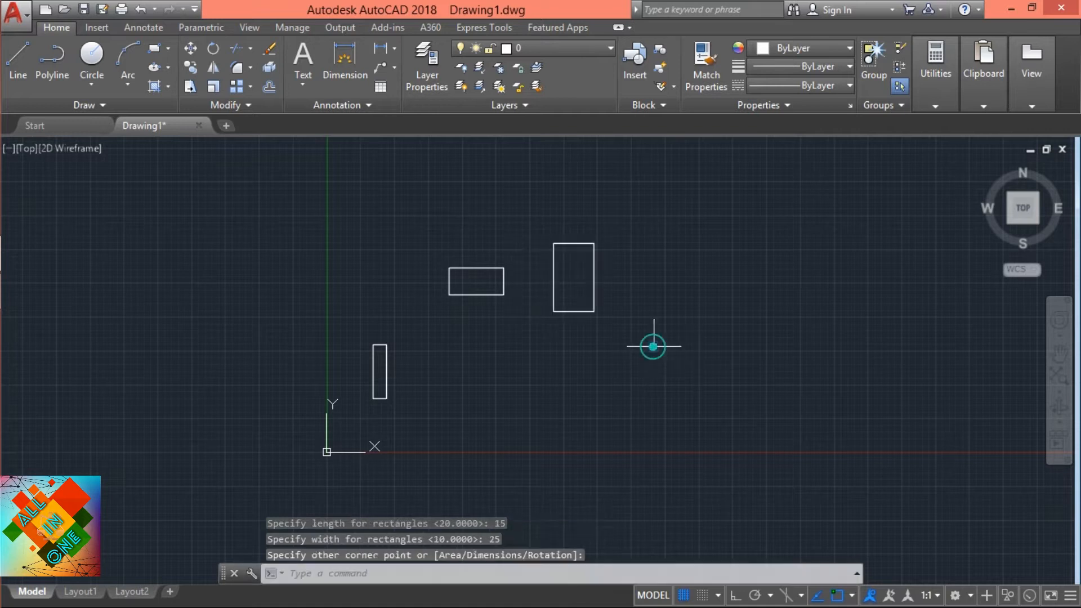
scroll(651, 332, "up", 4)
middle_click_drag(647, 321, 640, 348)
scroll(640, 347, "down", 2)
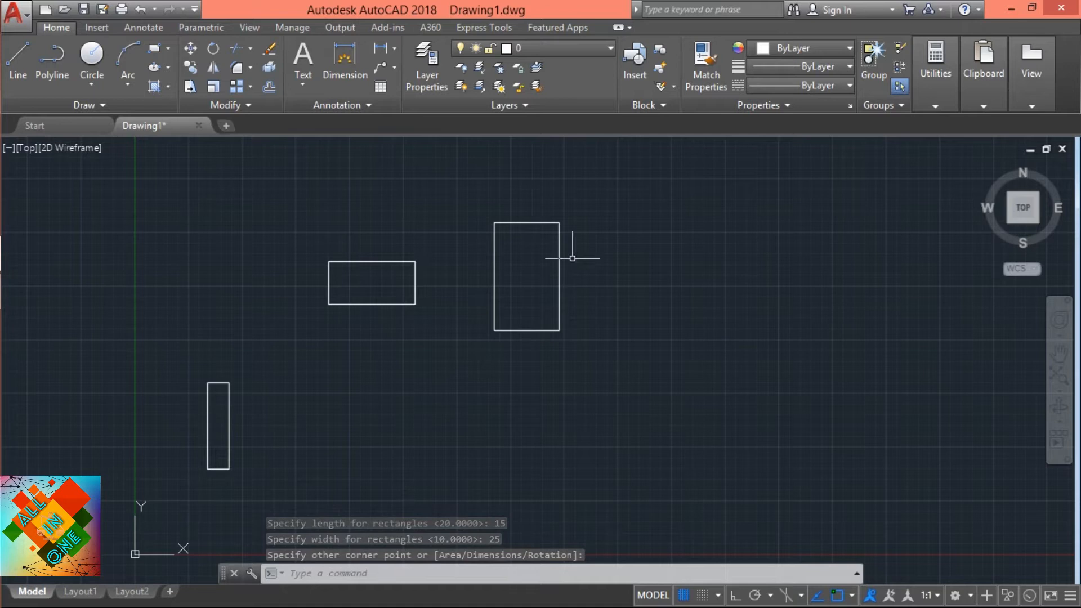
left_click(522, 368)
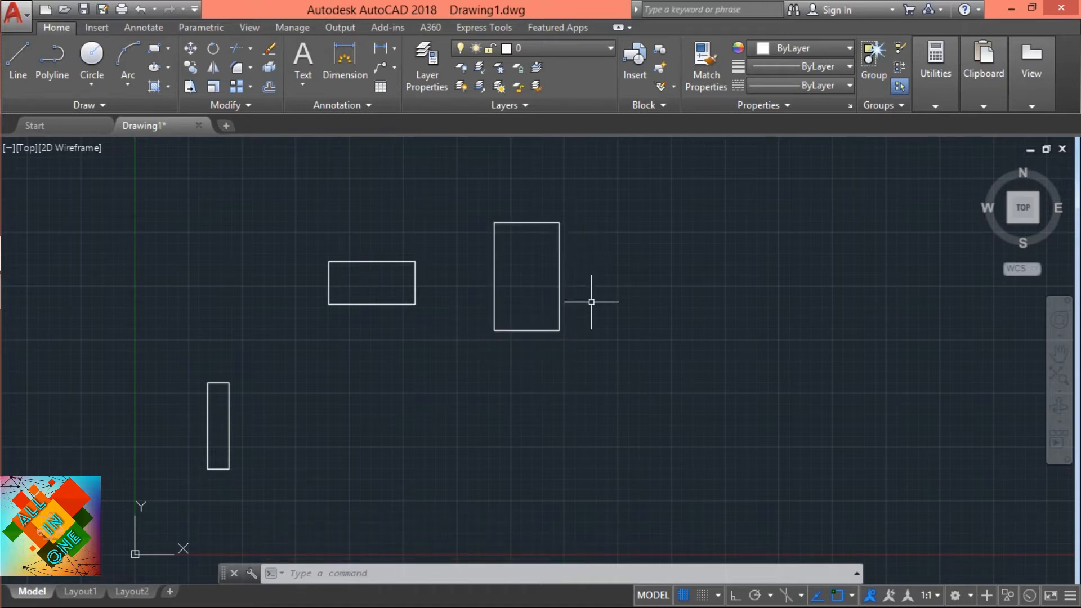
scroll(591, 294, "down", 2)
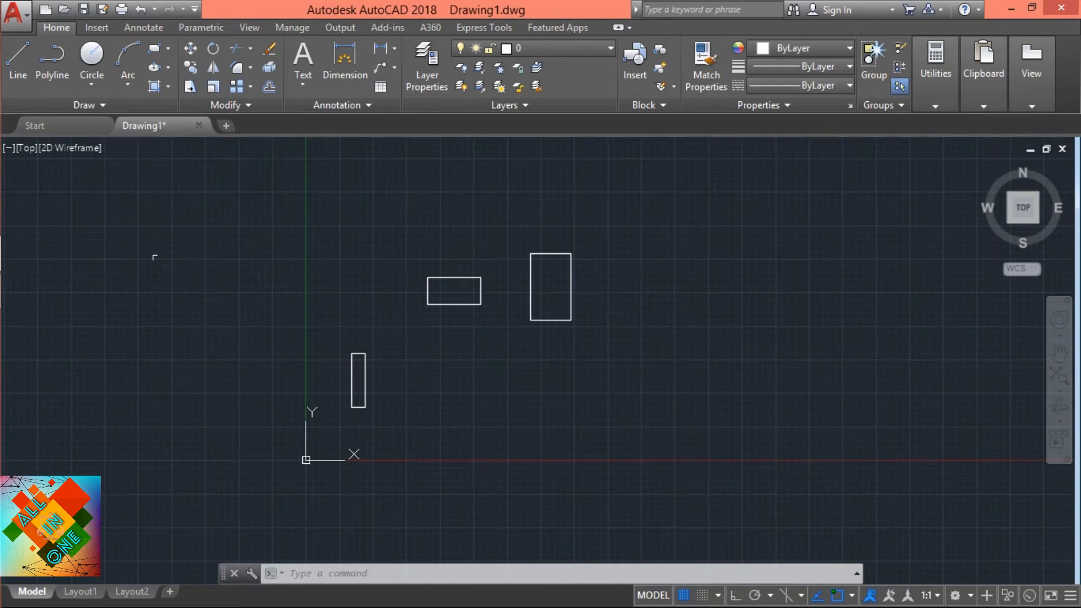
Draw a rectangle on the far side of the Y axis, rotated 45 degrees, using the Dimensions option with length 15 and width 25.
scroll(109, 220, "up", 2)
left_click(154, 86)
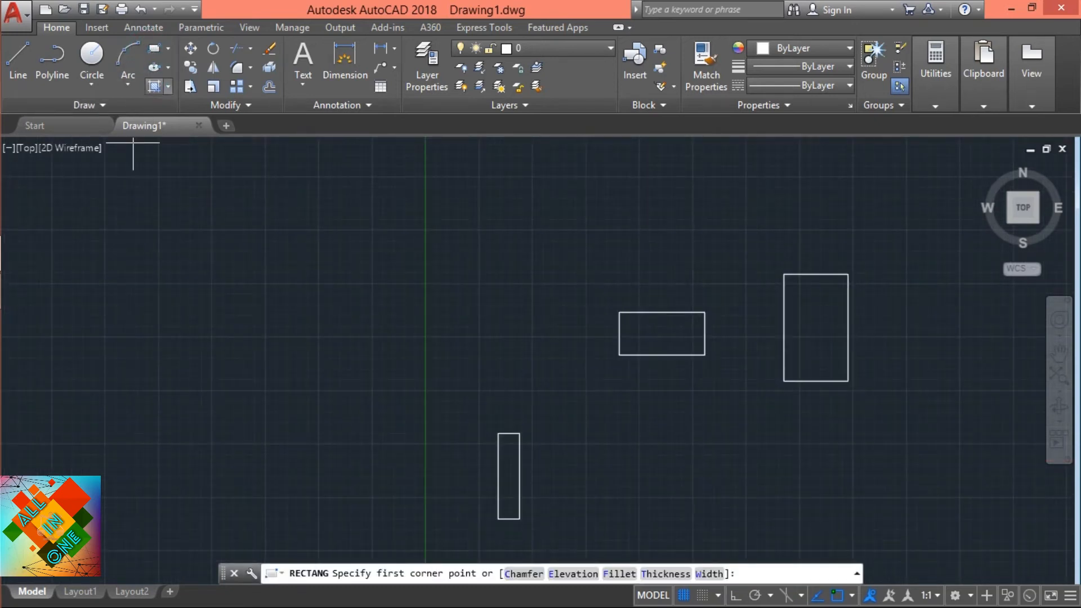
left_click(200, 242)
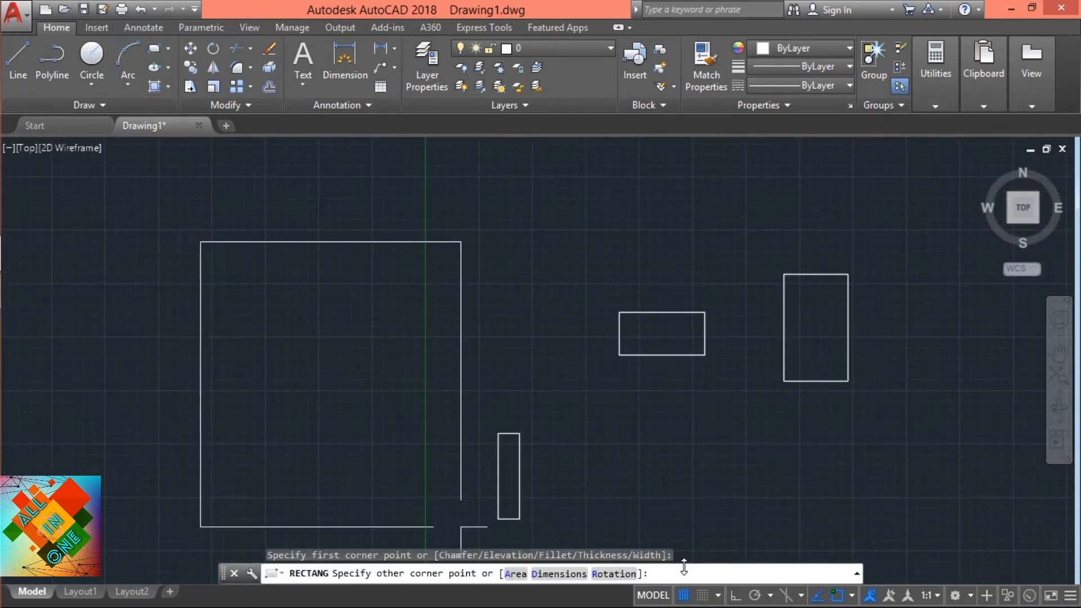
left_click(624, 574)
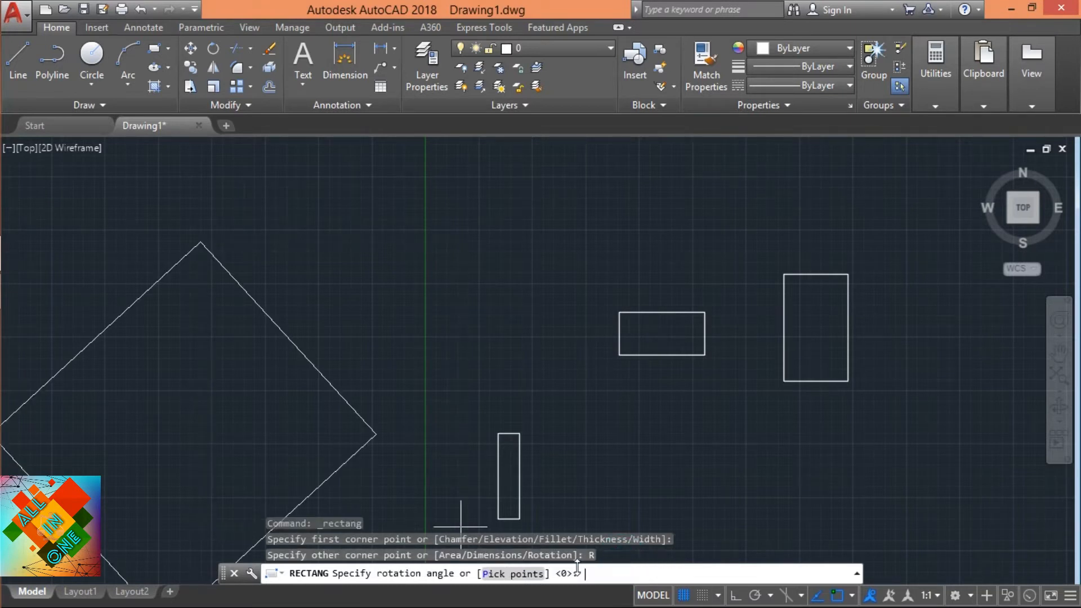
type("45")
key("Return")
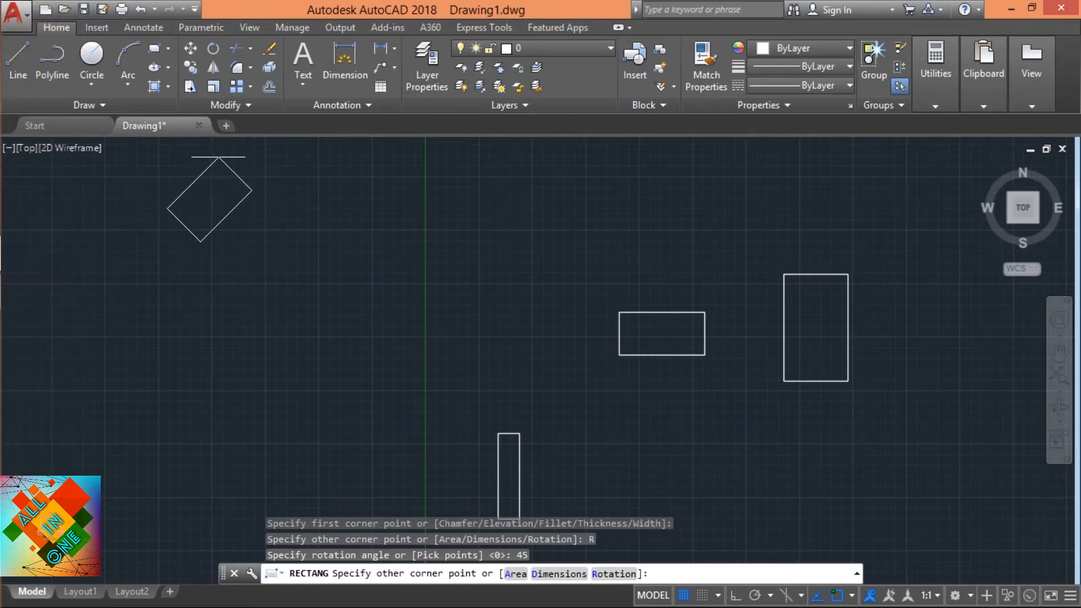
left_click(549, 574)
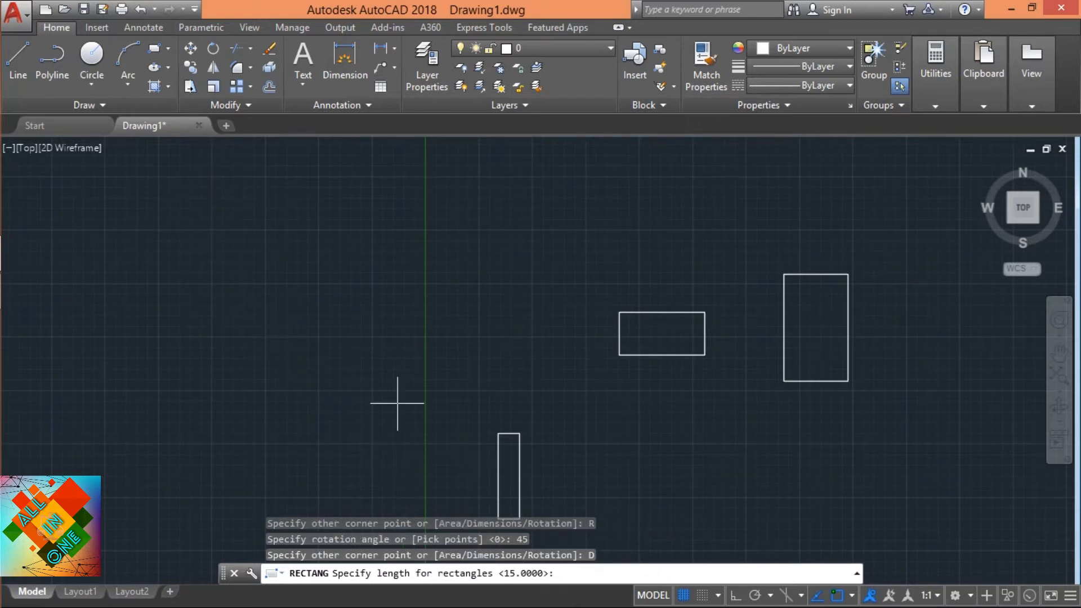
key("Return")
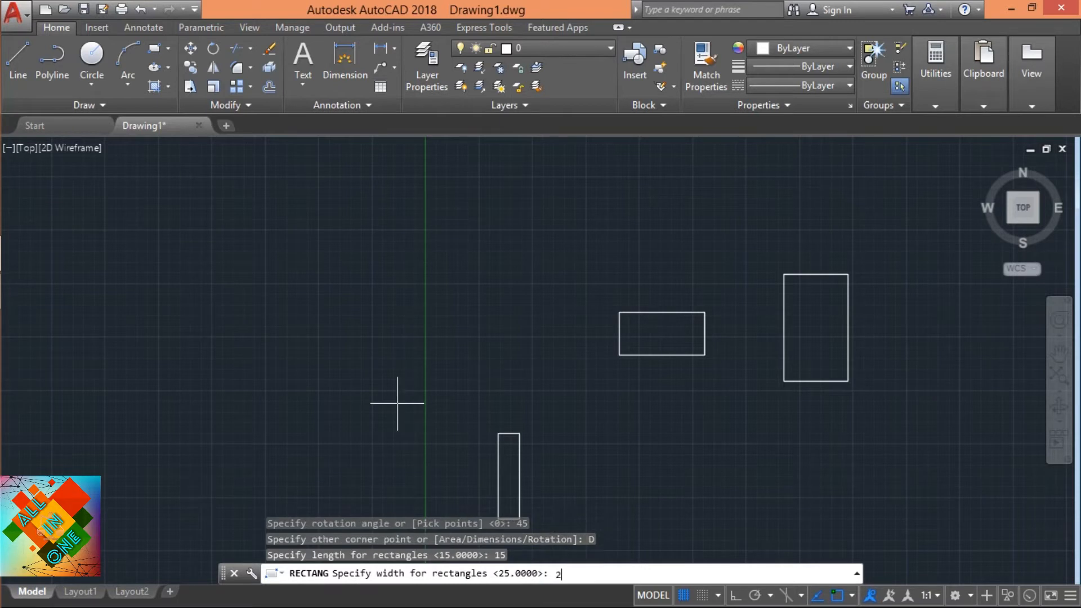
key("Return")
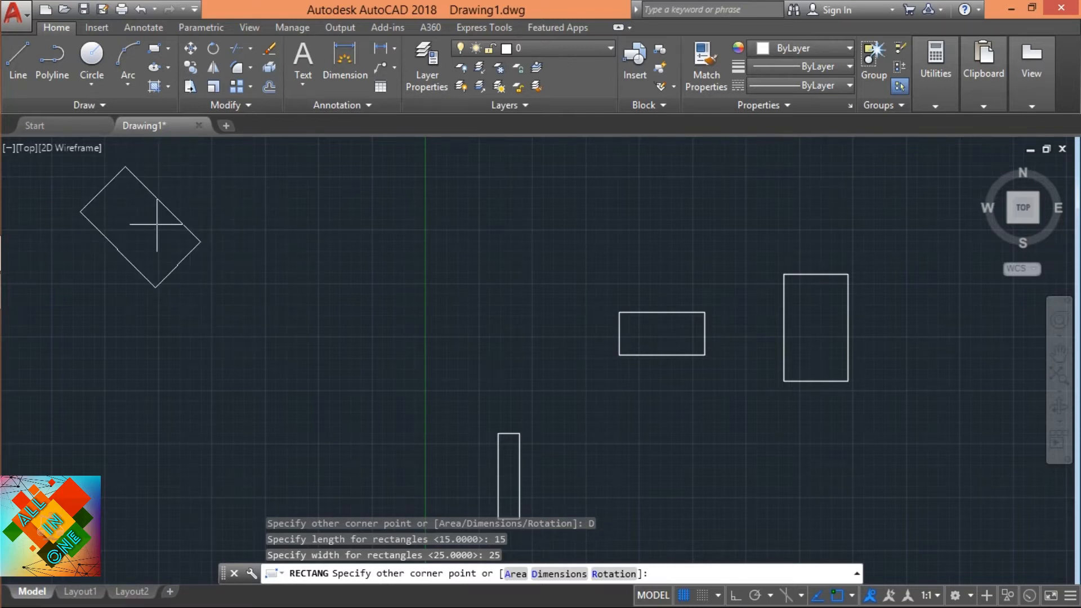
left_click(156, 224)
scroll(157, 223, "up", 3)
scroll(160, 225, "down", 2)
middle_click_drag(160, 225, 227, 269)
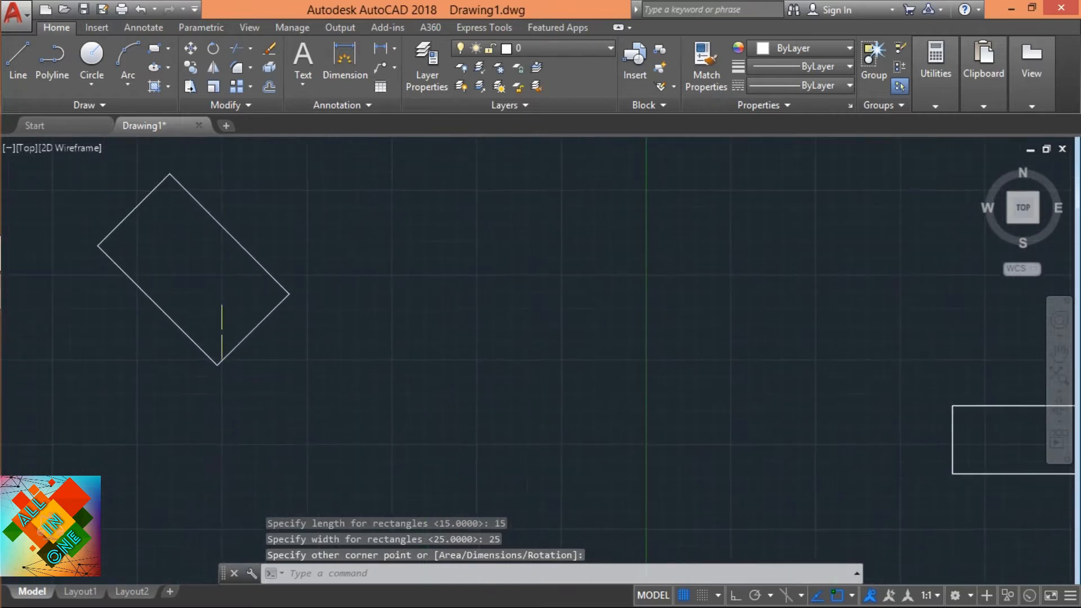
Draw a freehand rectangle beside the rotated one, using the Rotation option to set its angle to 0.
left_click(253, 334)
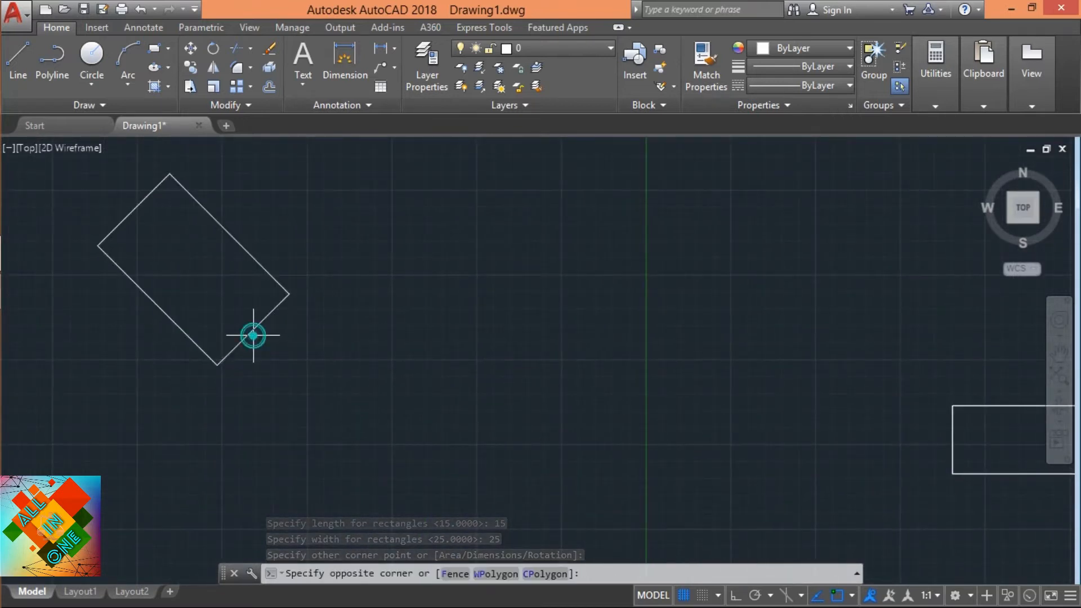
left_click(249, 318)
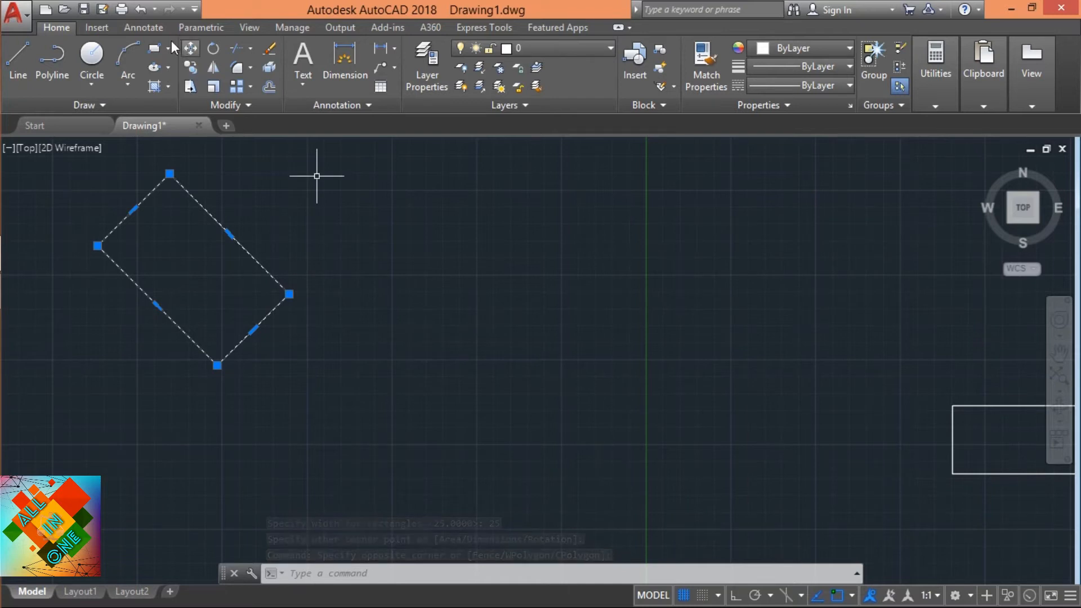
key("Return")
left_click(372, 204)
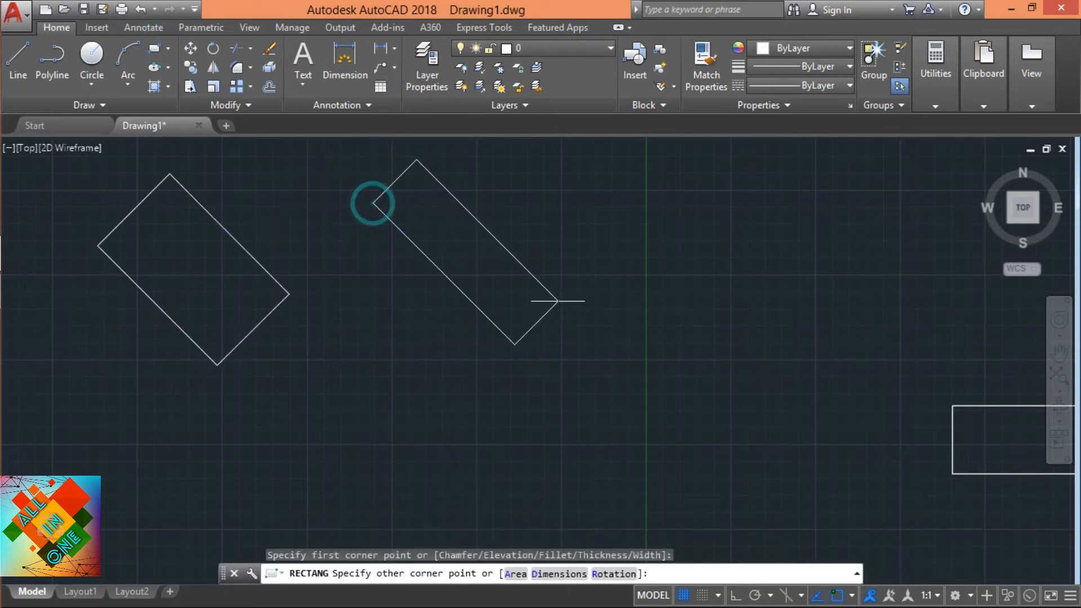
left_click(613, 574)
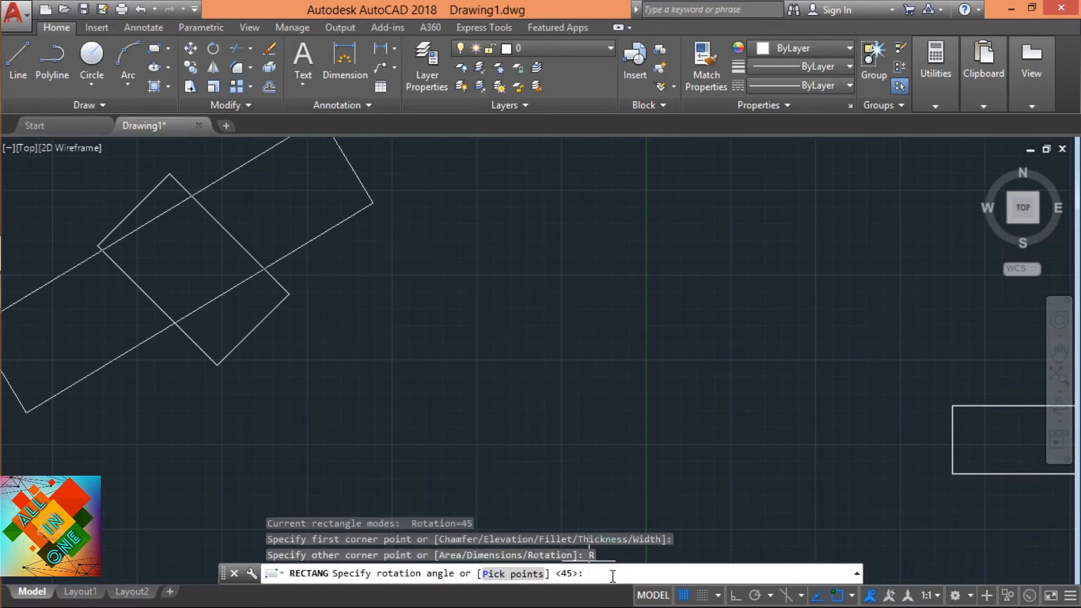
key("Return")
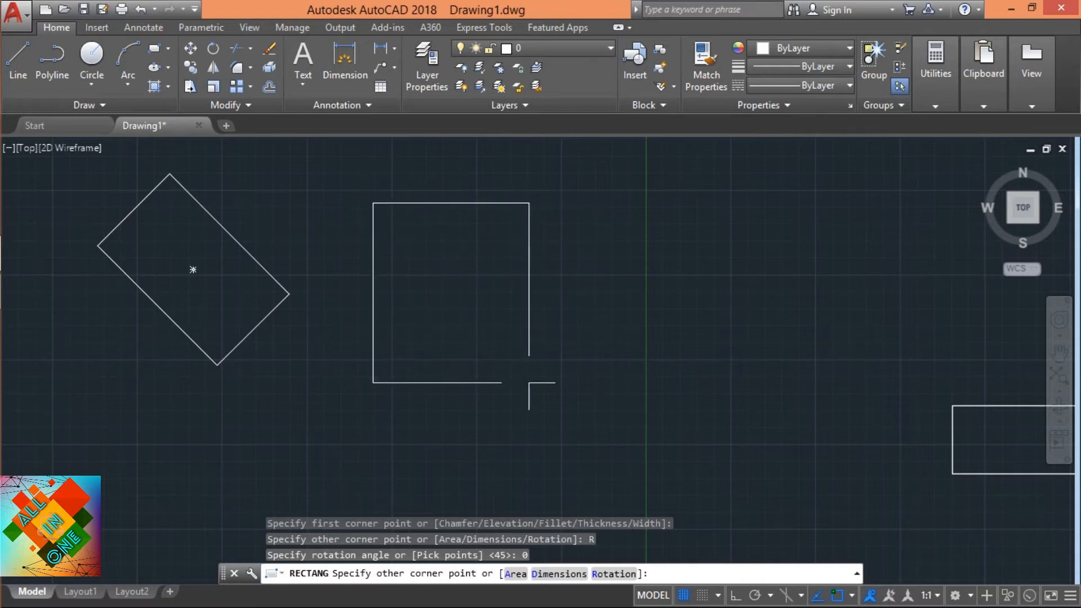
left_click(529, 383)
scroll(637, 409, "down", 5)
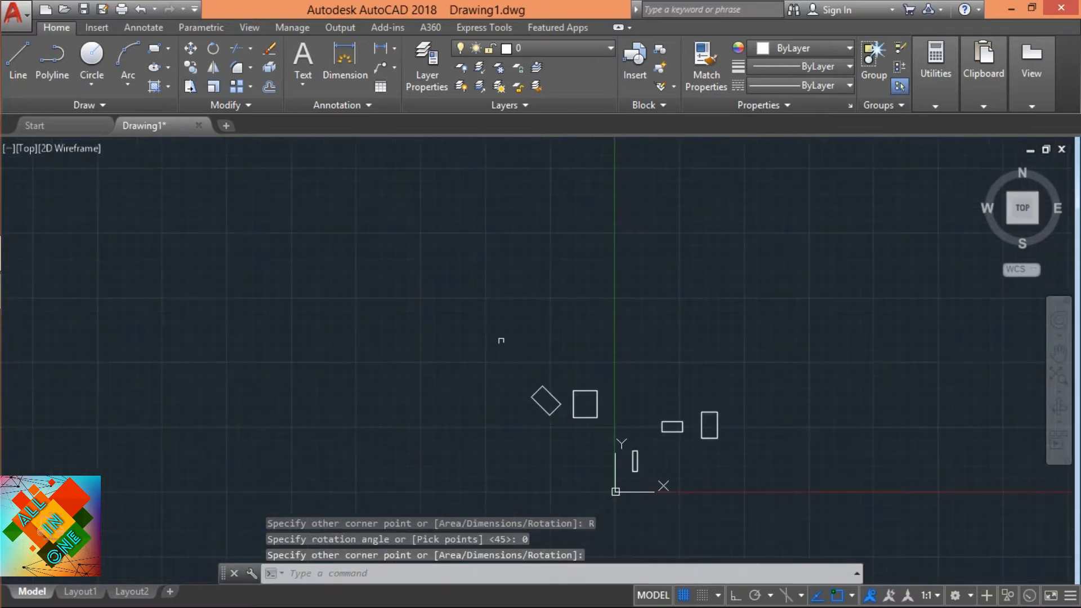
Delete all the rectangles from the drawing.
left_click(481, 313)
left_click(779, 507)
key("Delete")
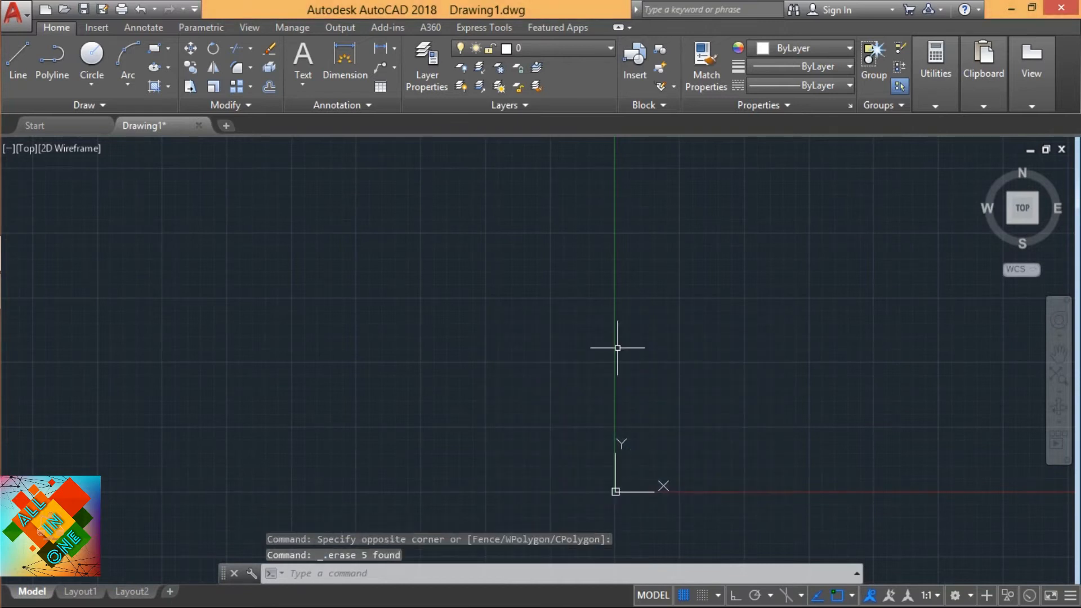
Draw a three-sided polygon in the empty area beside the Y axis, inscribed in a circle of radius 20.
left_click(168, 49)
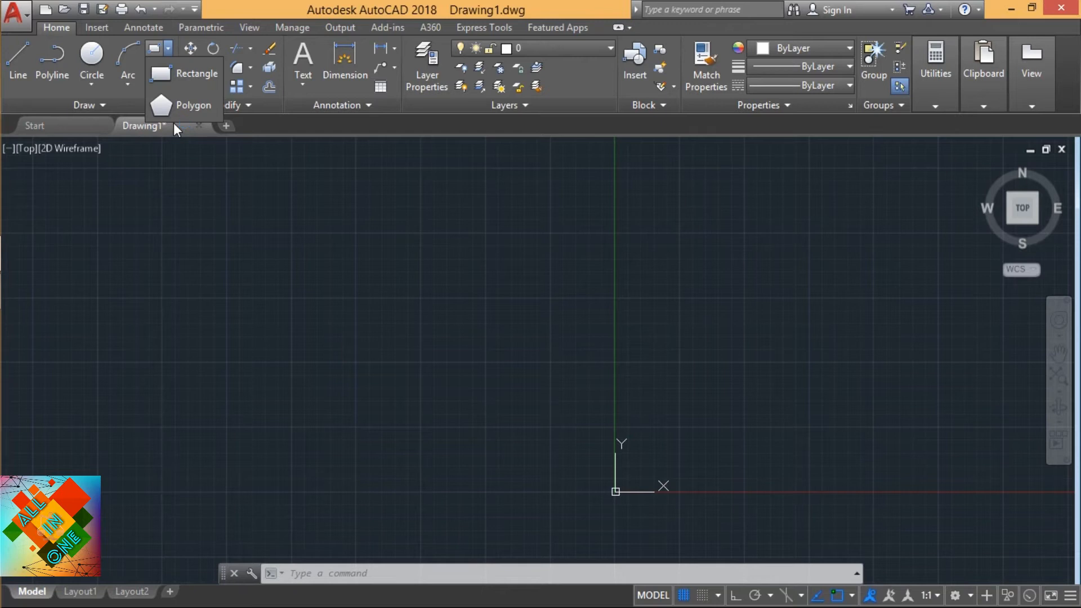
left_click(175, 106)
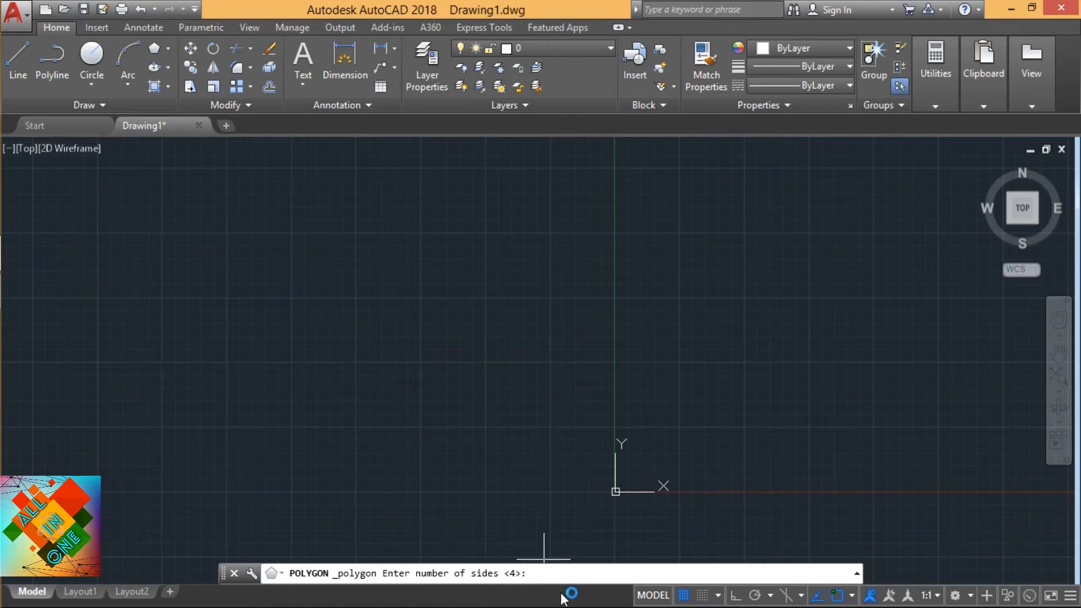
type("3")
key("Return")
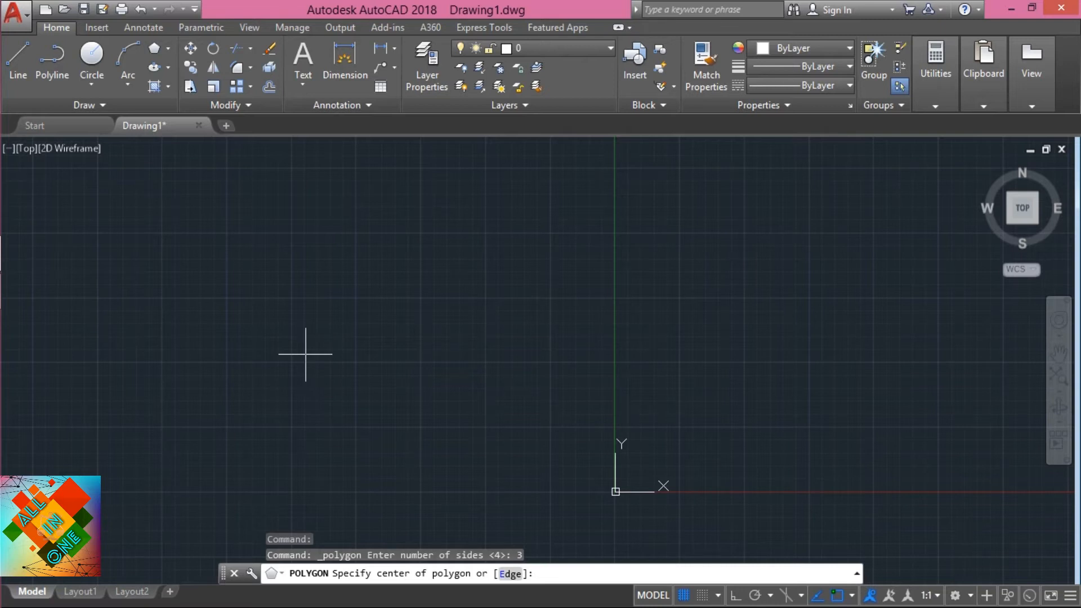
left_click(410, 346)
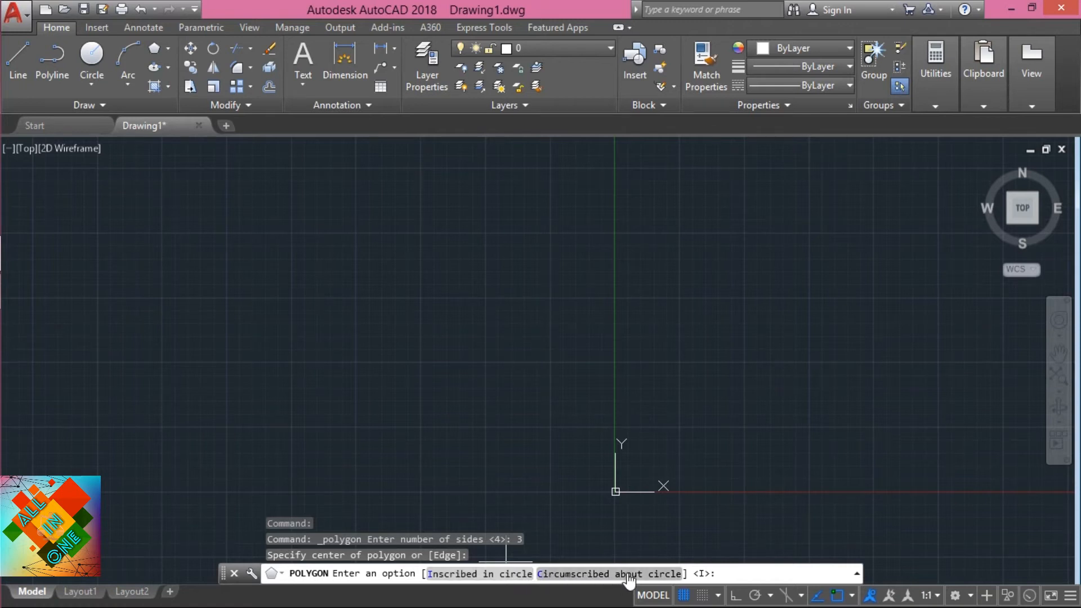
left_click(518, 574)
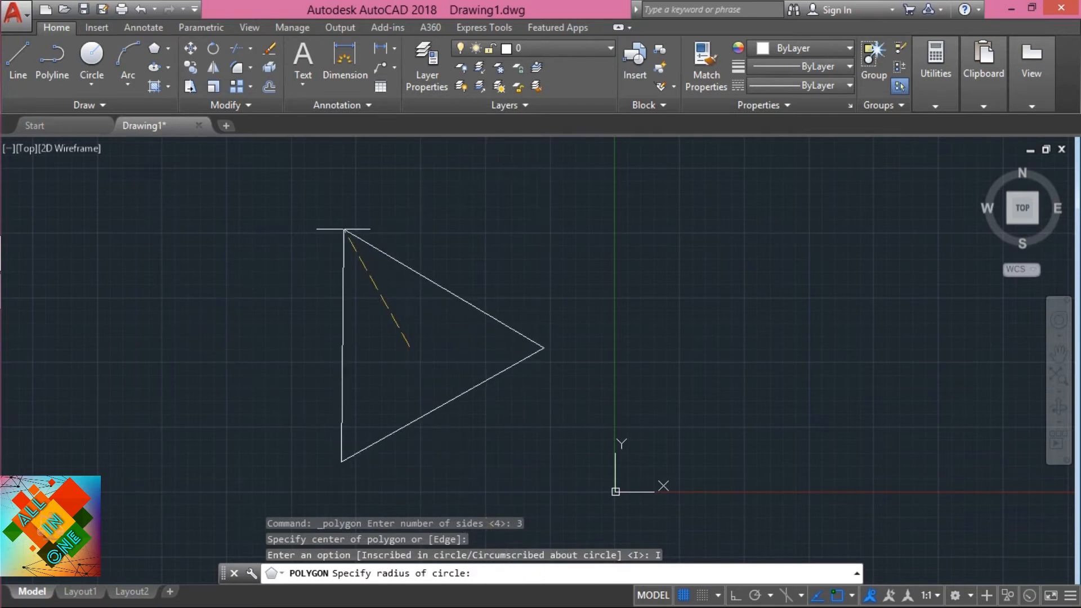
key("Return")
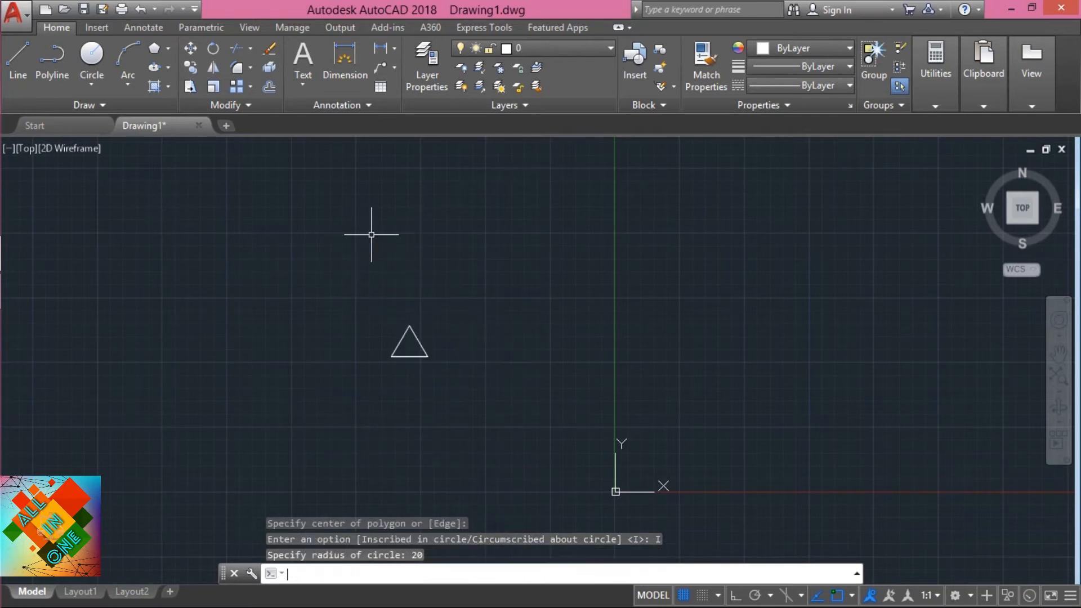
Draw a circle from the triangle's centre through its lower corner, so that it passes around the triangle.
left_click(92, 55)
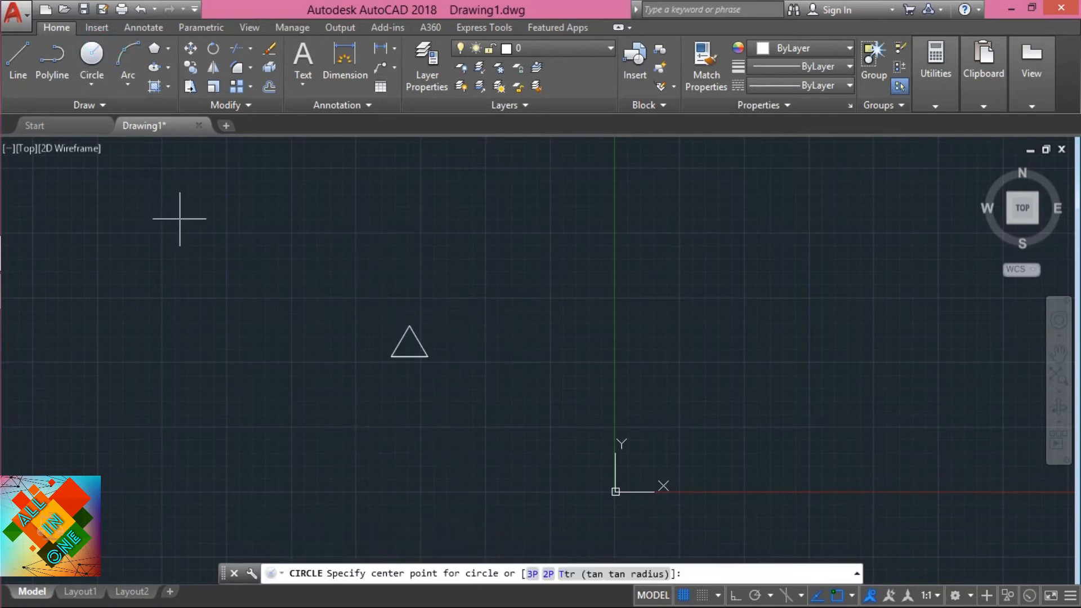
scroll(445, 357, "up", 5)
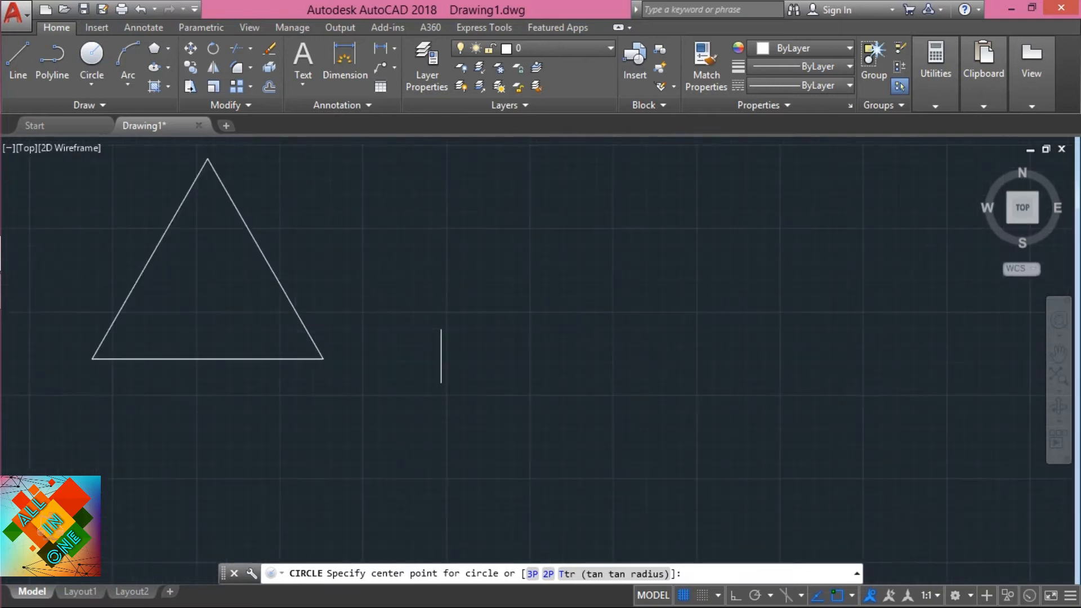
left_click(209, 290)
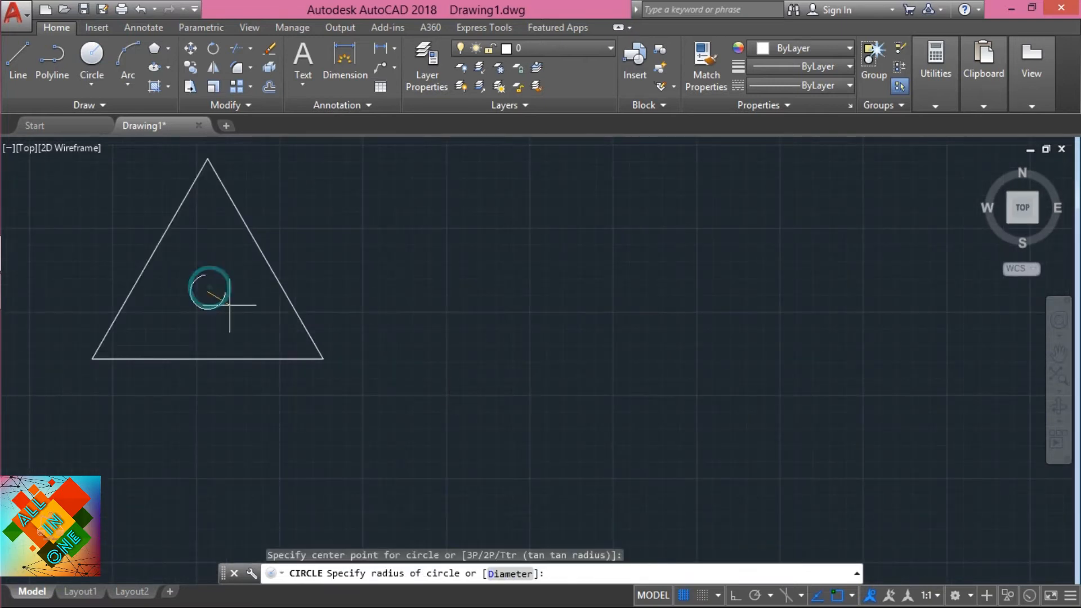
left_click(324, 359)
Examine the circle's properties to check its radius, and close the properties display.
left_click(335, 338)
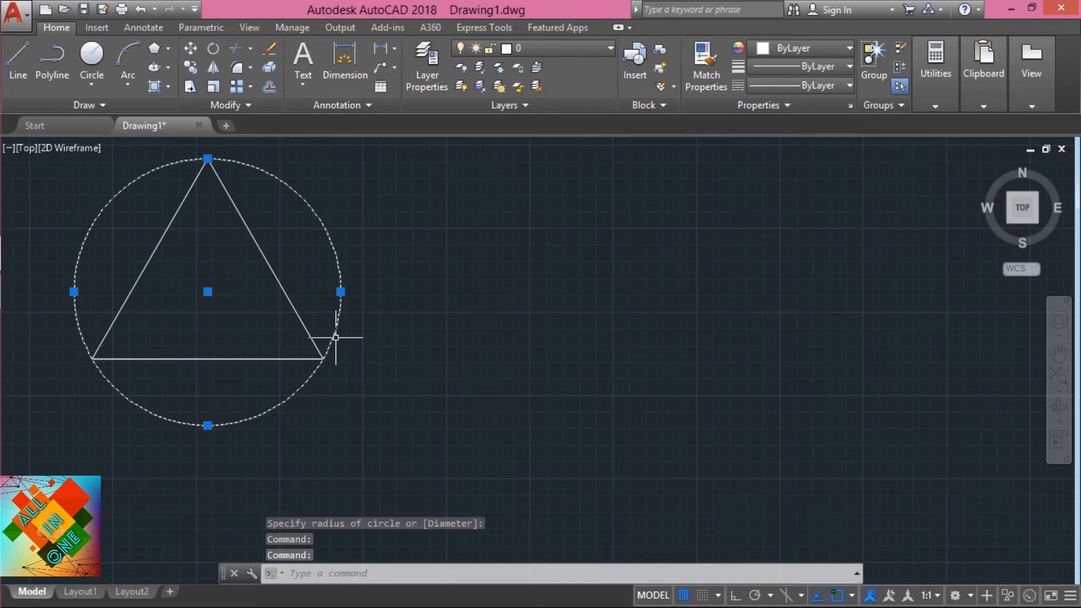
double_click(335, 338)
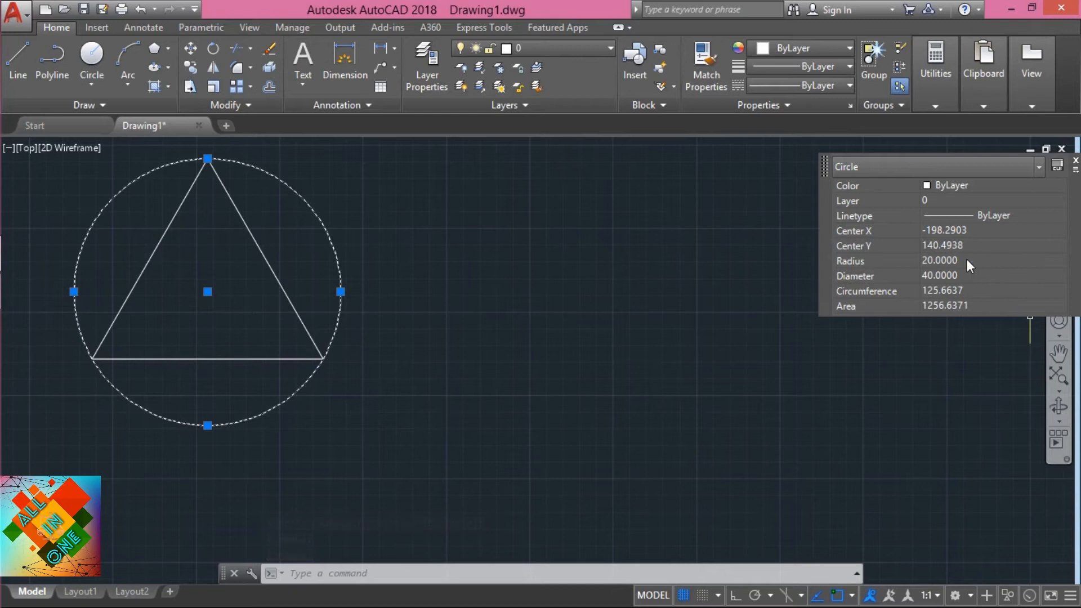
left_click(930, 164)
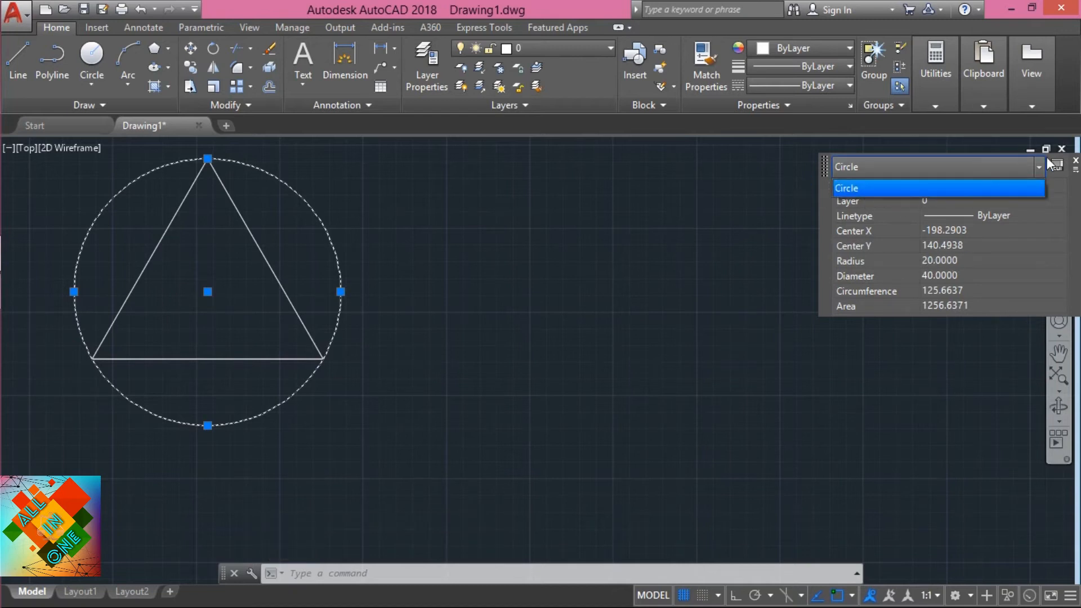
left_click(1076, 161)
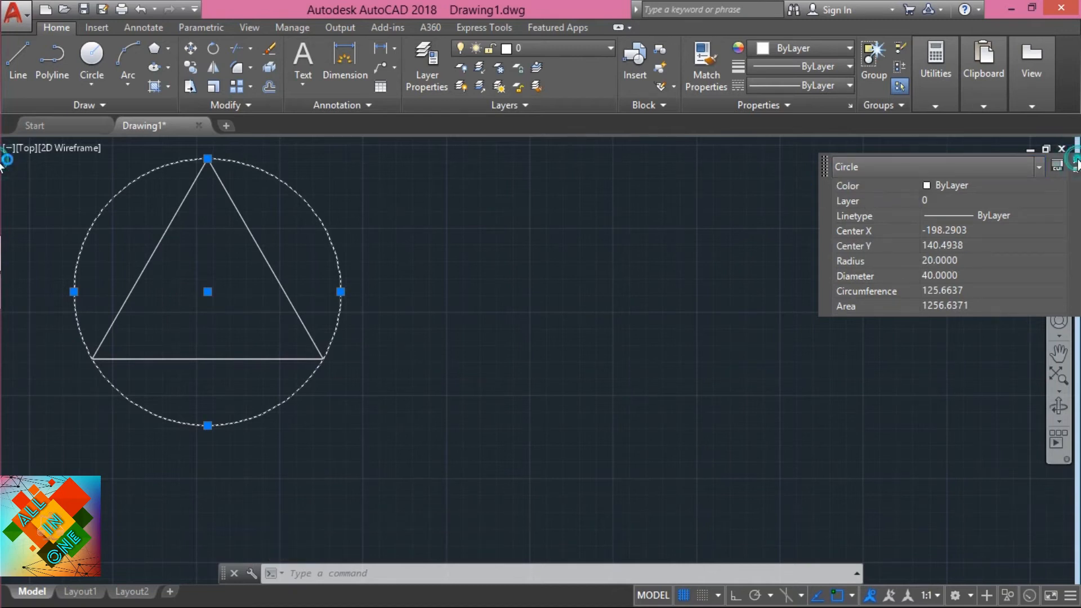
left_click(1076, 160)
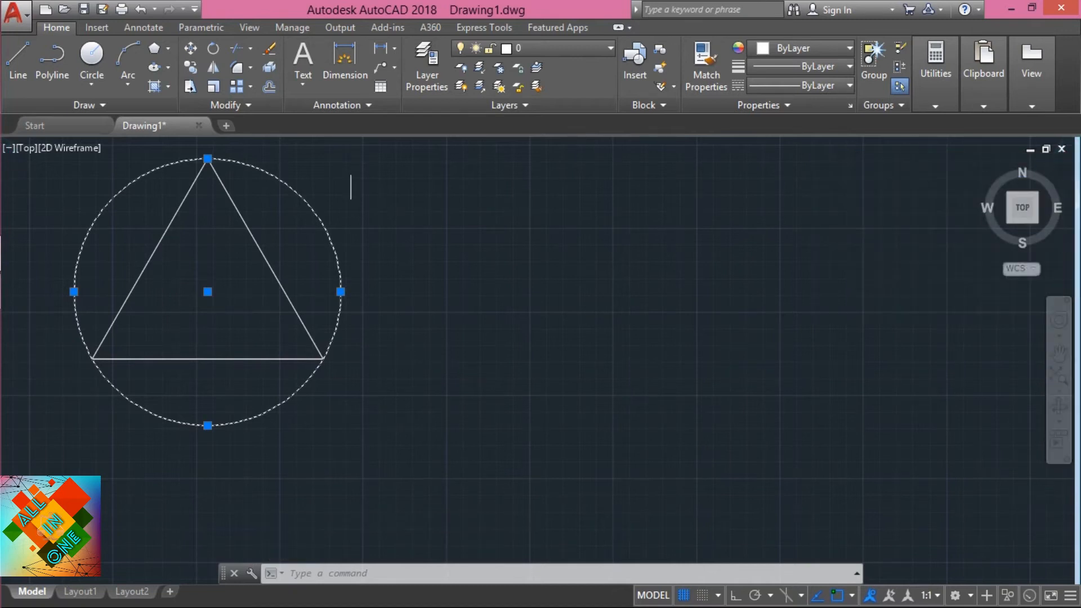
Draw a three-sided polygon centred on the existing circle, circumscribed about it with the radius picked at the circle's lowest point.
left_click(169, 48)
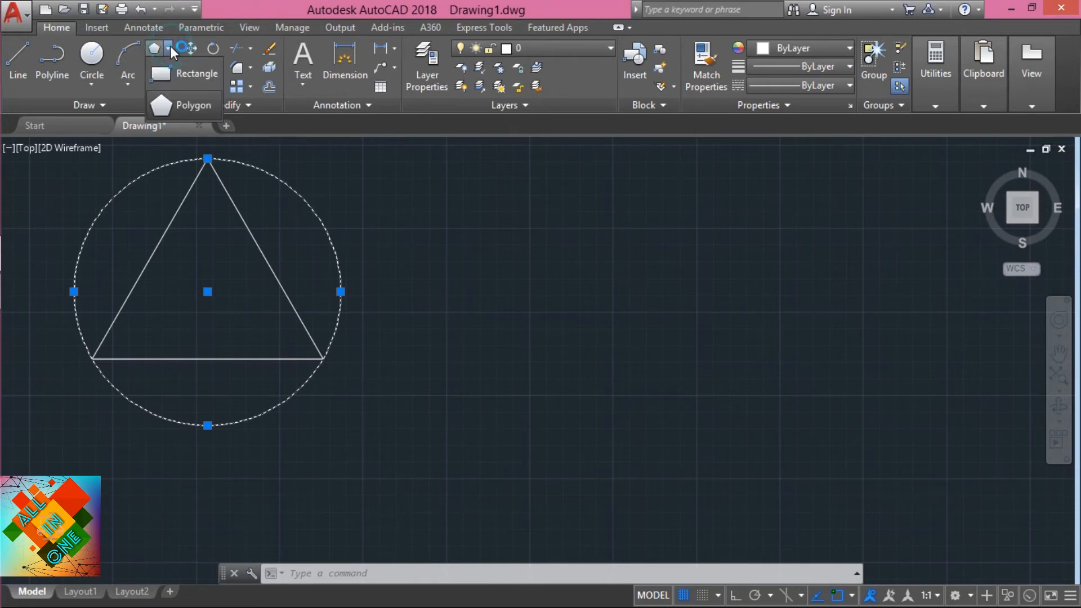
left_click(179, 103)
scroll(354, 326, "up", 2)
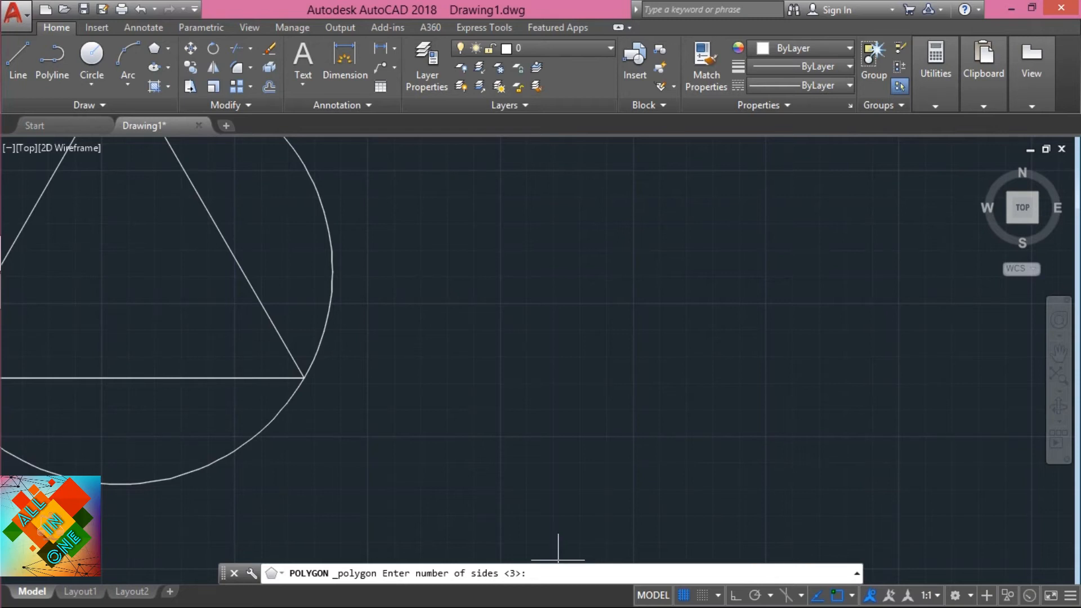
key("Return")
scroll(565, 475, "down", 4)
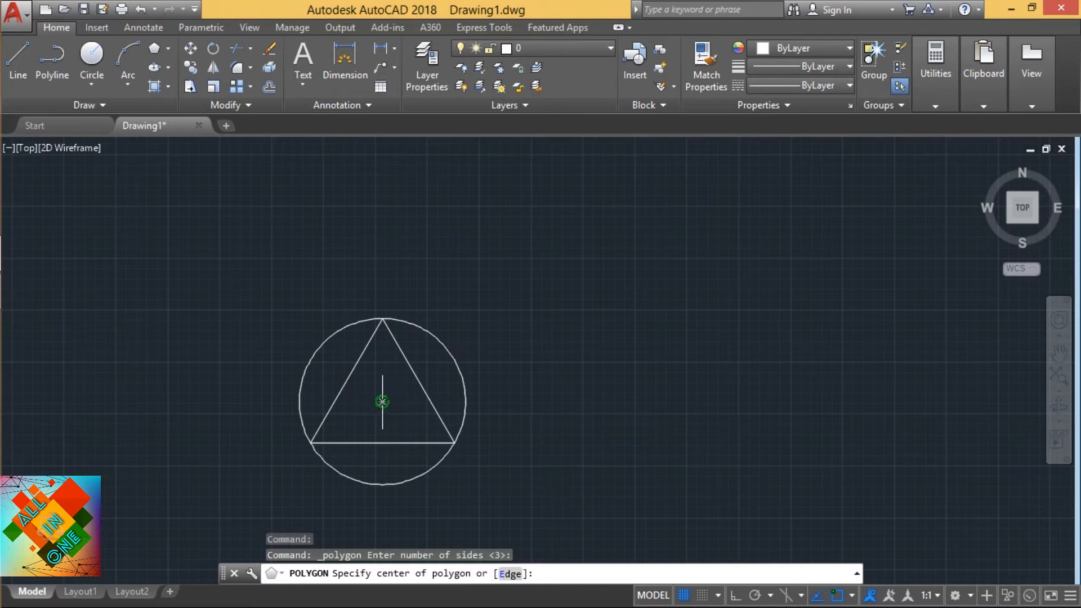
left_click(382, 401)
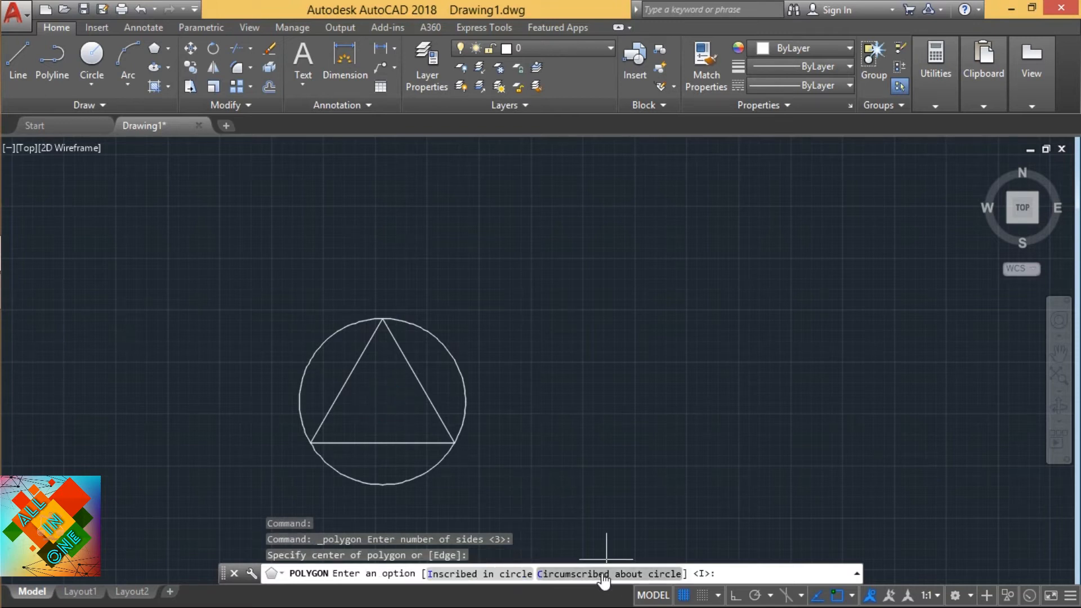
left_click(604, 573)
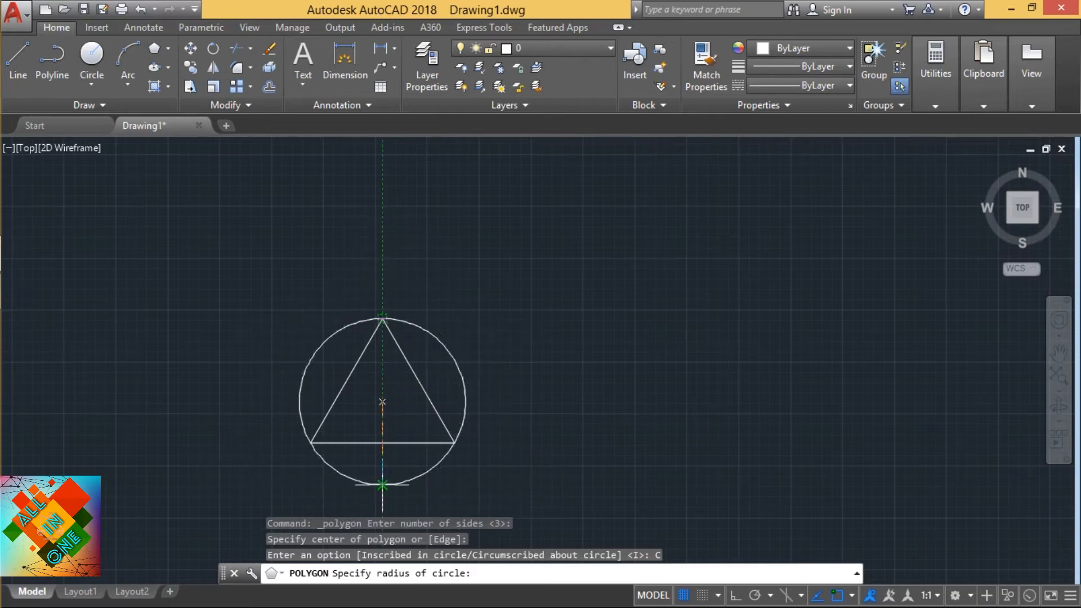
left_click(382, 484)
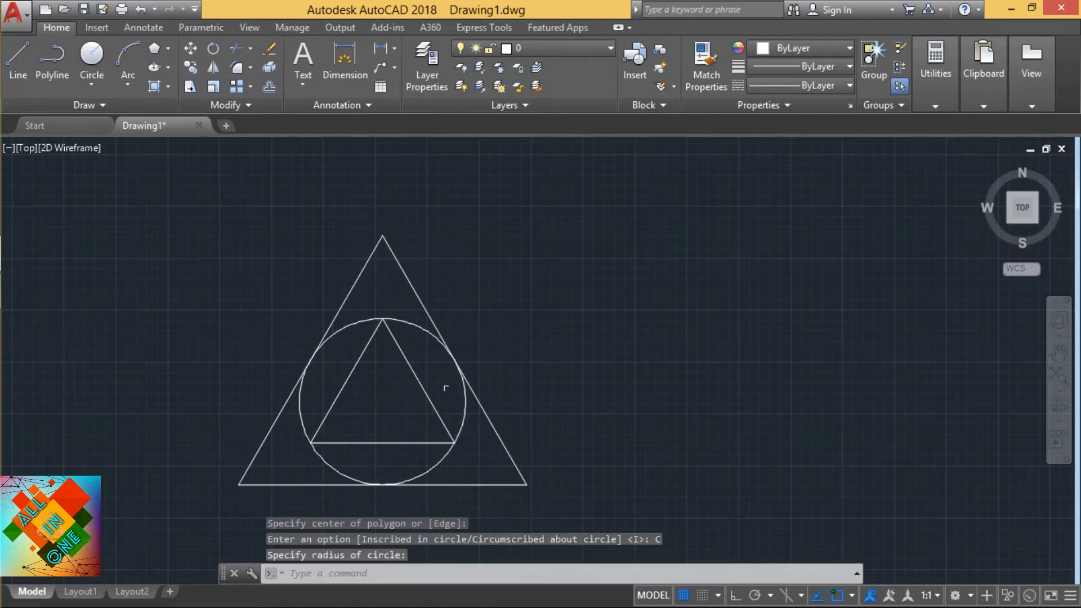
Select the inner and outer triangles and compare how each one relates to the circle between them.
left_click(411, 281)
left_click(423, 386)
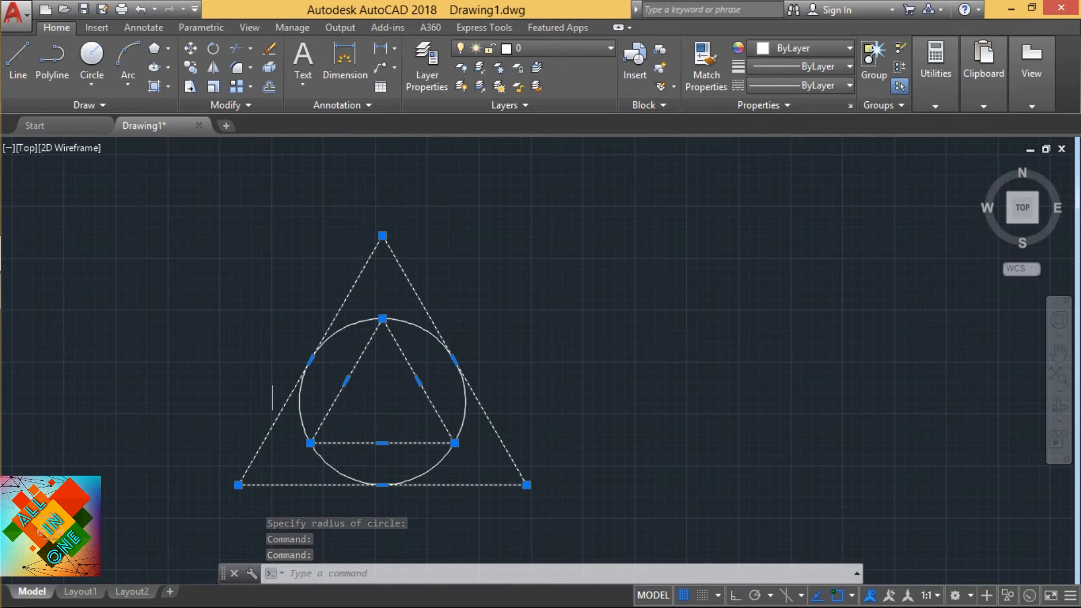
scroll(551, 355, "down", 2)
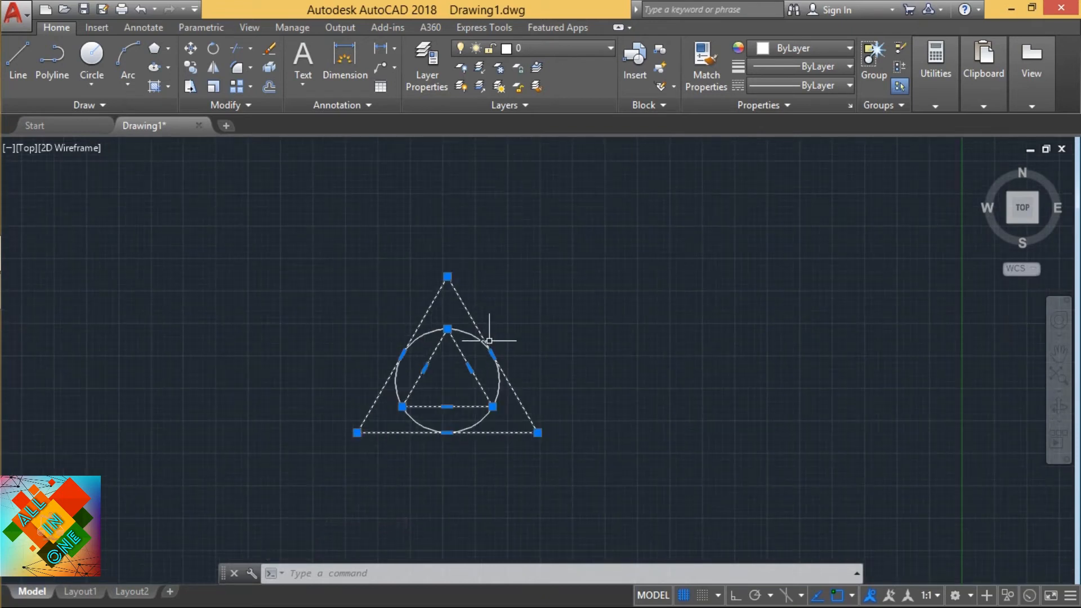
scroll(489, 330, "down", 2)
scroll(527, 350, "up", 4)
scroll(589, 363, "down", 4)
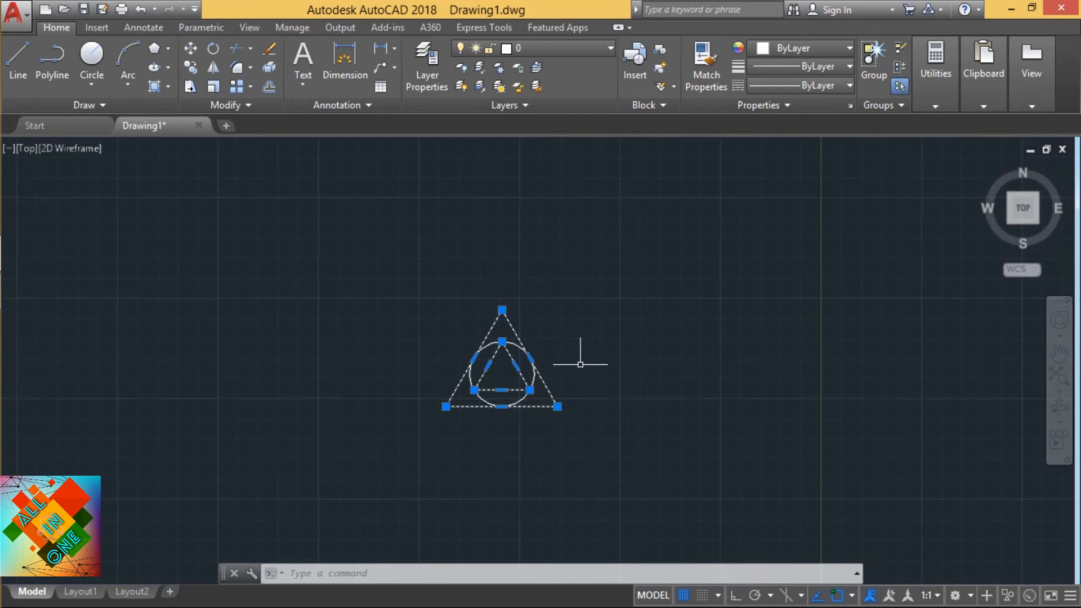
scroll(484, 358, "up", 4)
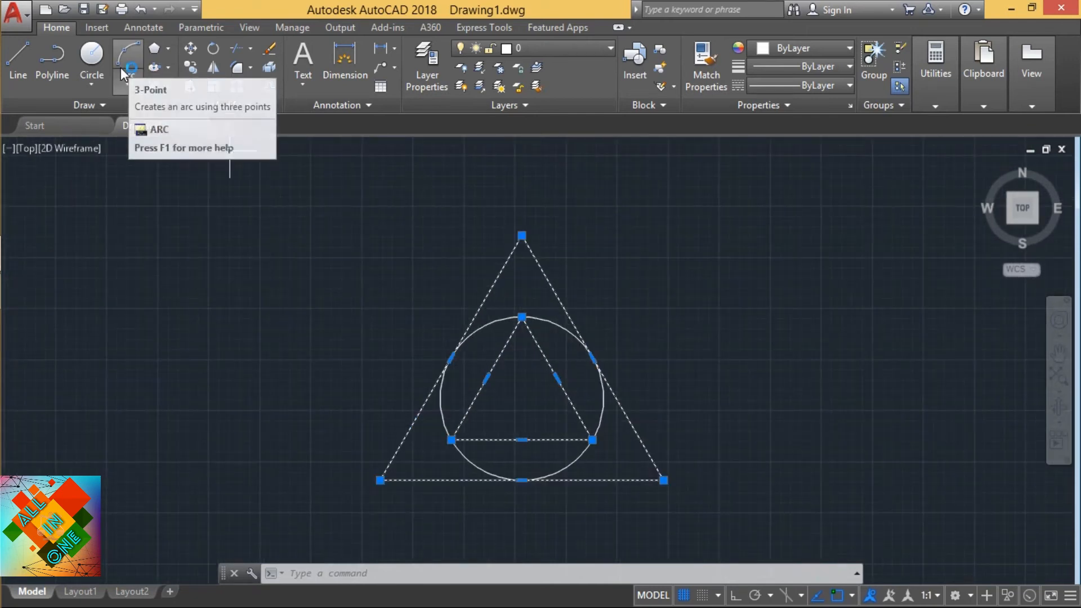
Draw a ten-sided polygon beside the triangles with the Edge option, giving it a horizontal lower edge 40 long with Ortho on.
left_click(169, 51)
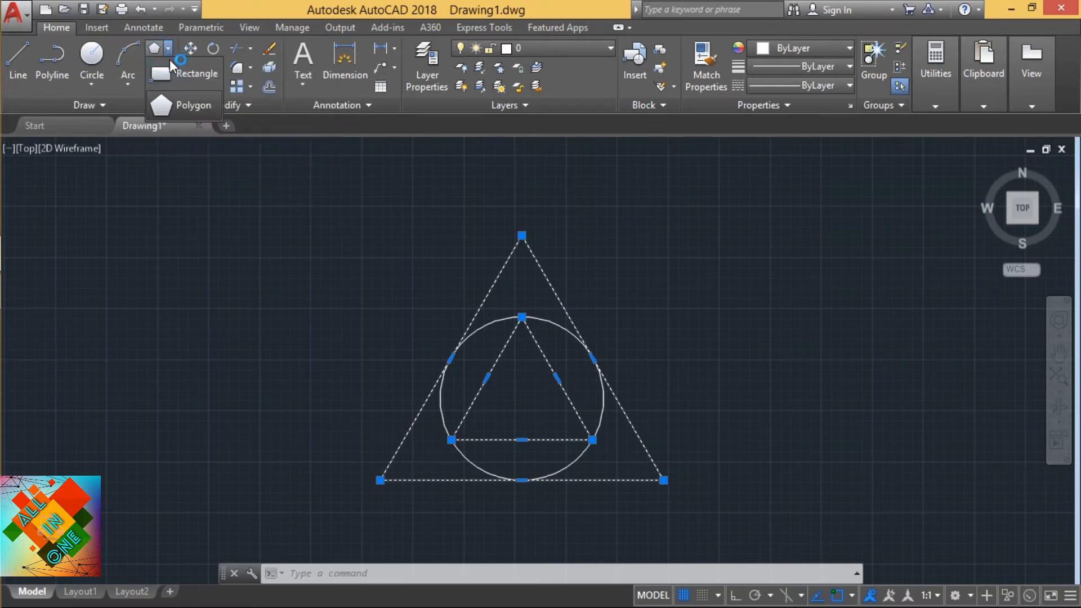
left_click(181, 99)
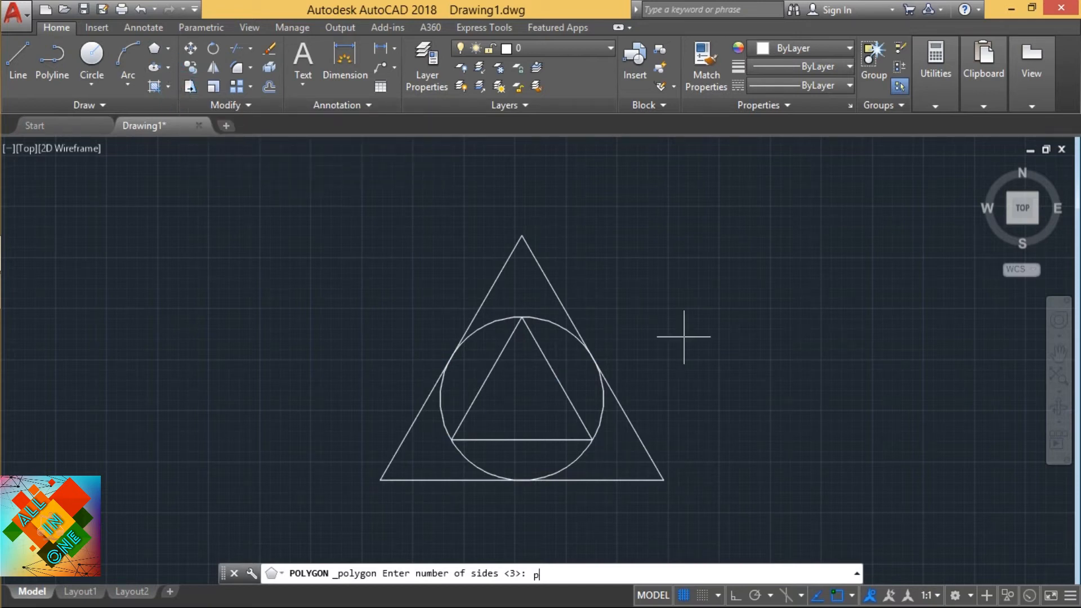
key("BackSpace")
key("BackSpace")
key("BackSpace")
key("Return")
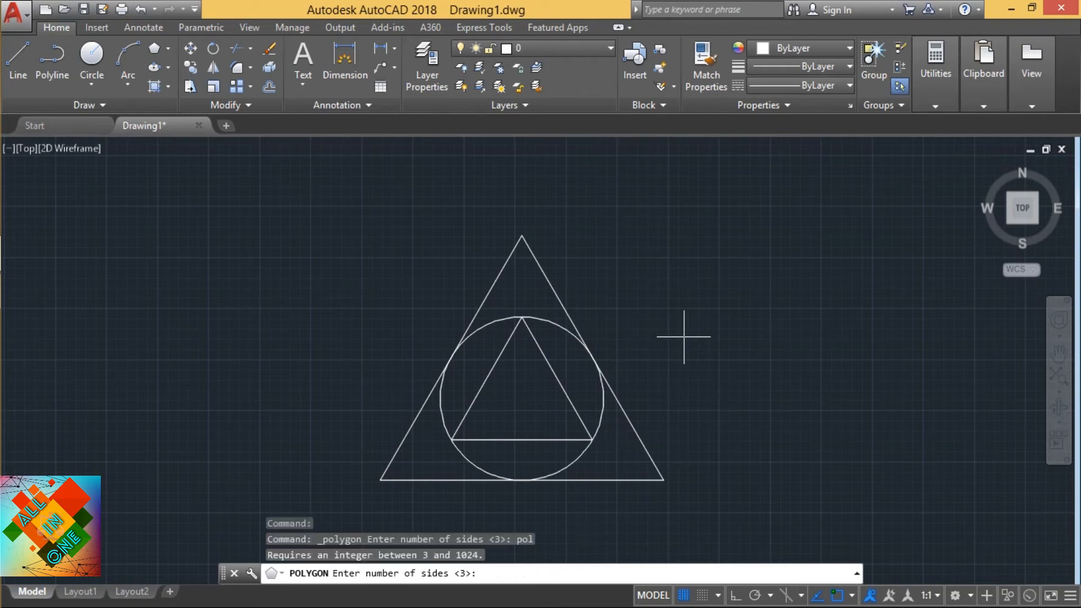
scroll(274, 360, "down", 5)
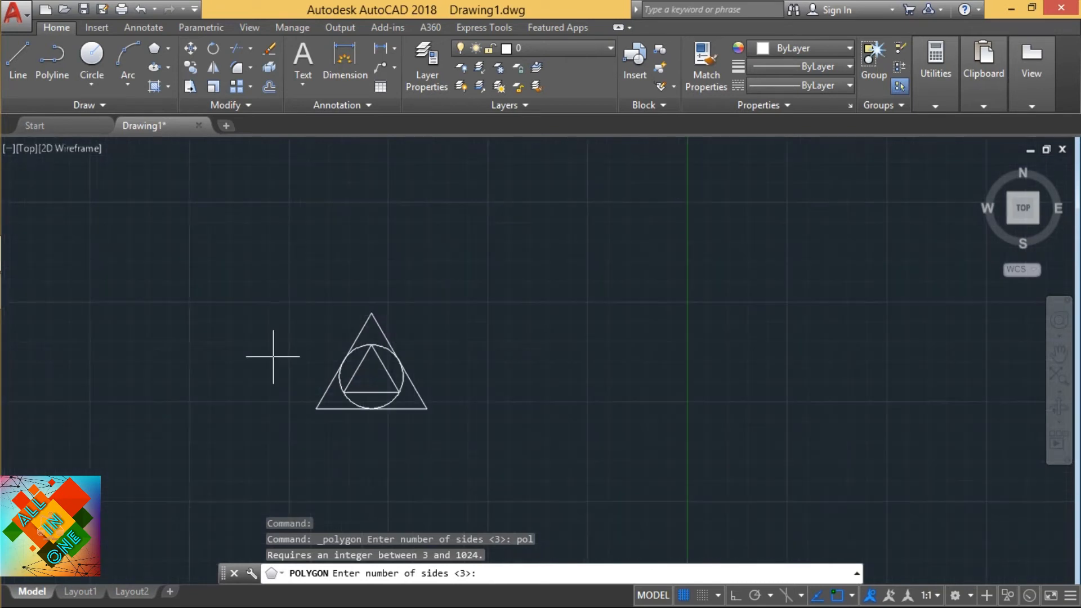
scroll(523, 434, "up", 5)
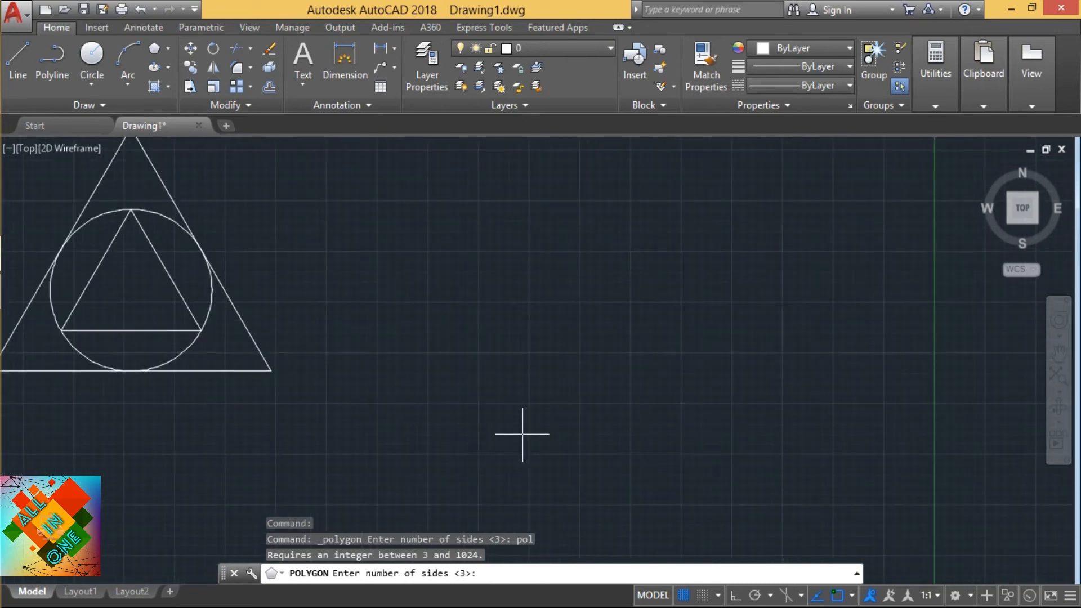
scroll(478, 394, "down", 2)
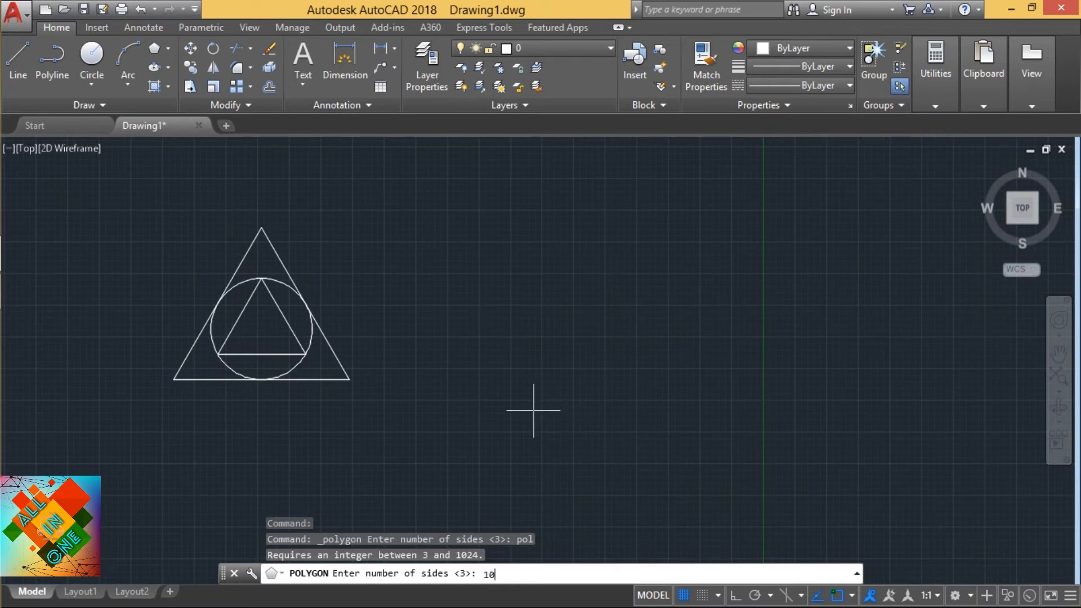
key("Return")
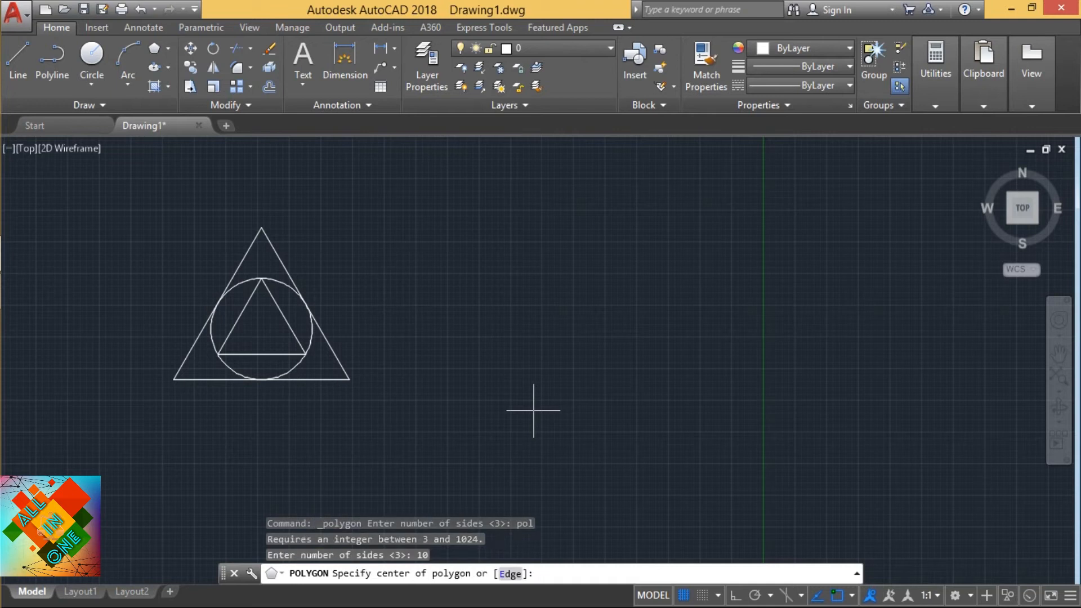
left_click(511, 574)
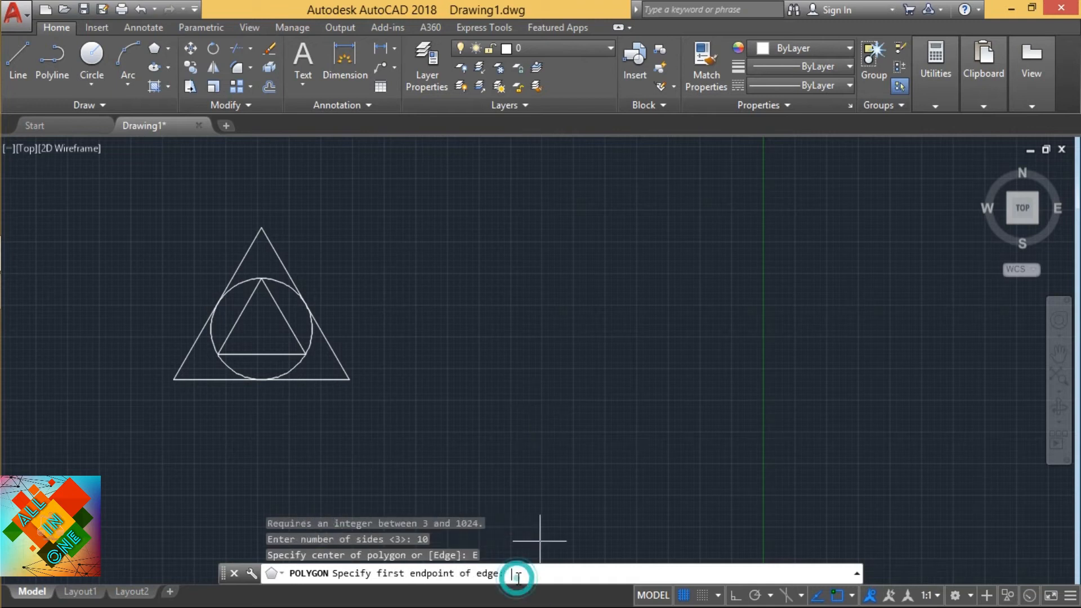
left_click(450, 387)
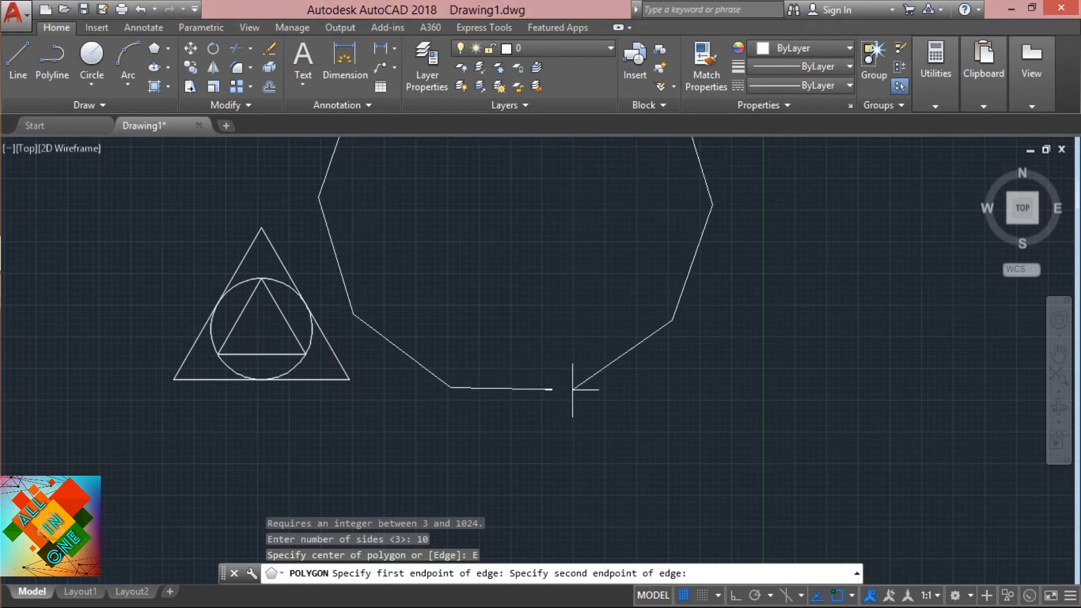
key("F8")
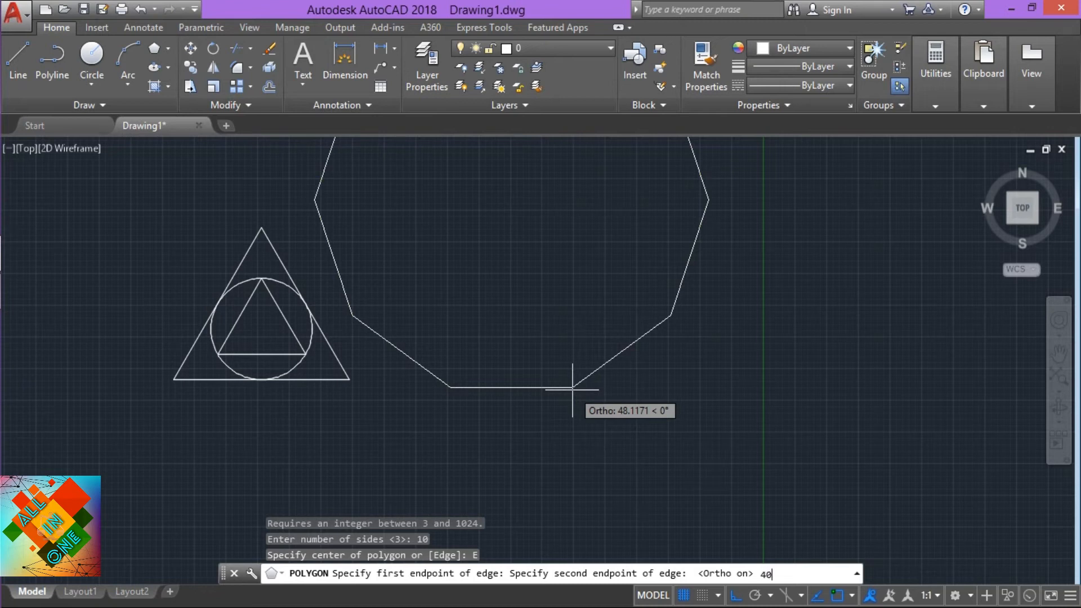
type("40")
key("Return")
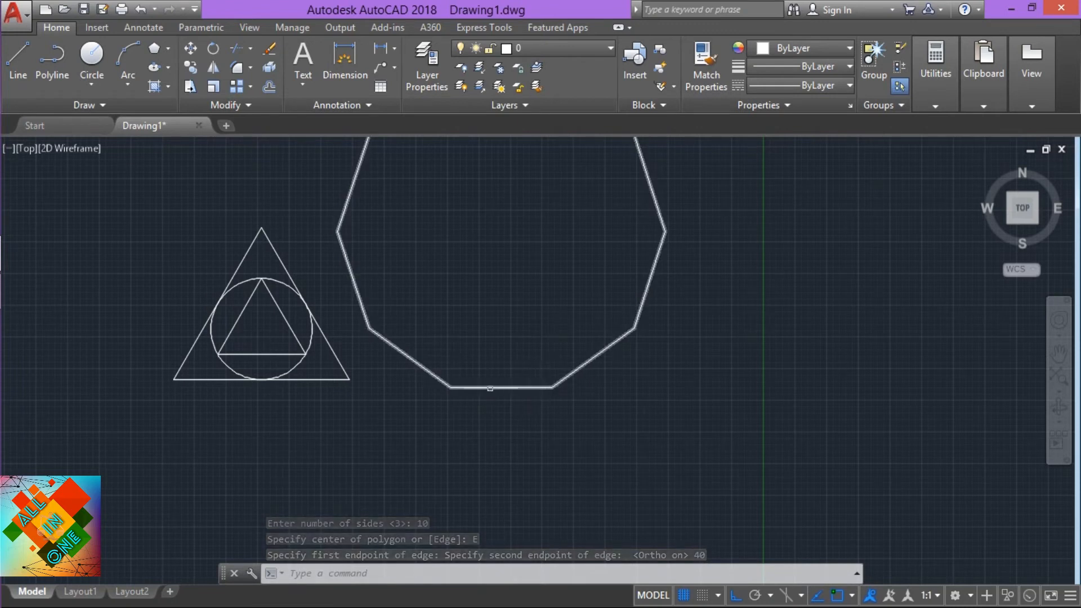
scroll(500, 388, "down", 2)
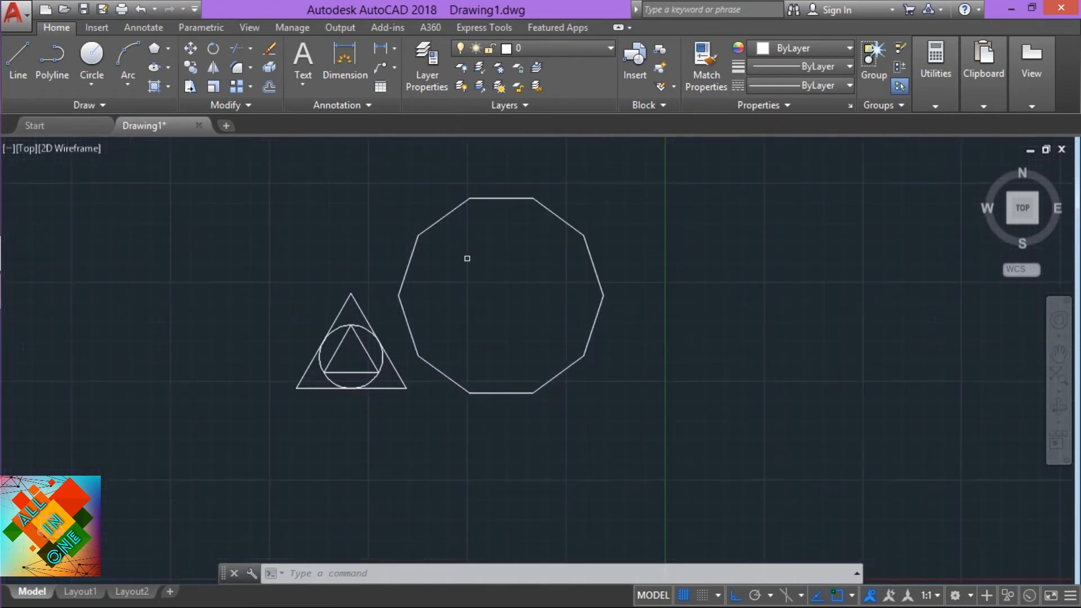
scroll(562, 320, "down", 2)
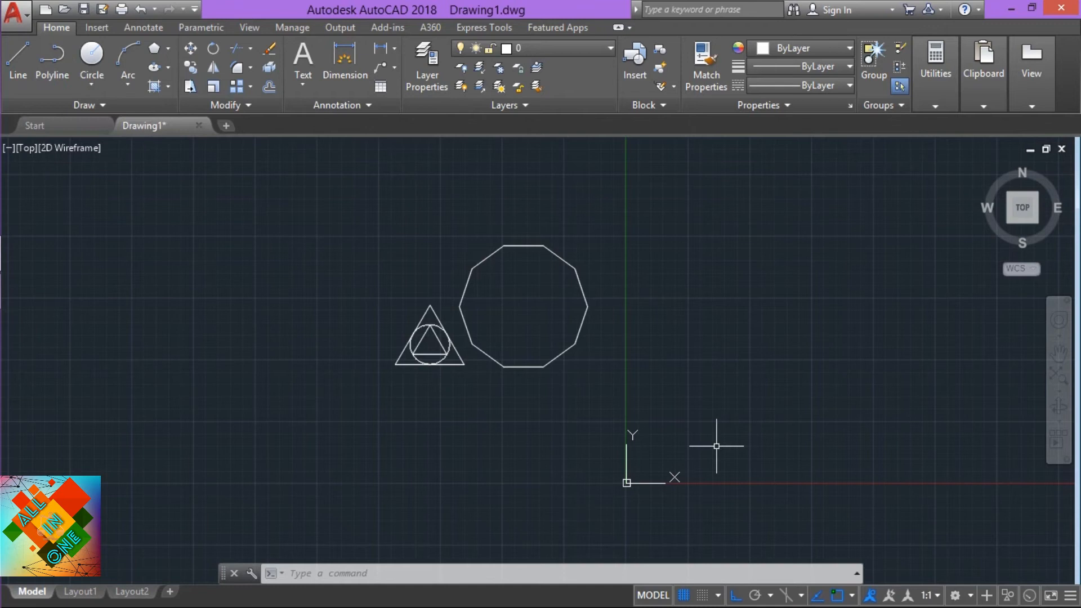
type("p")
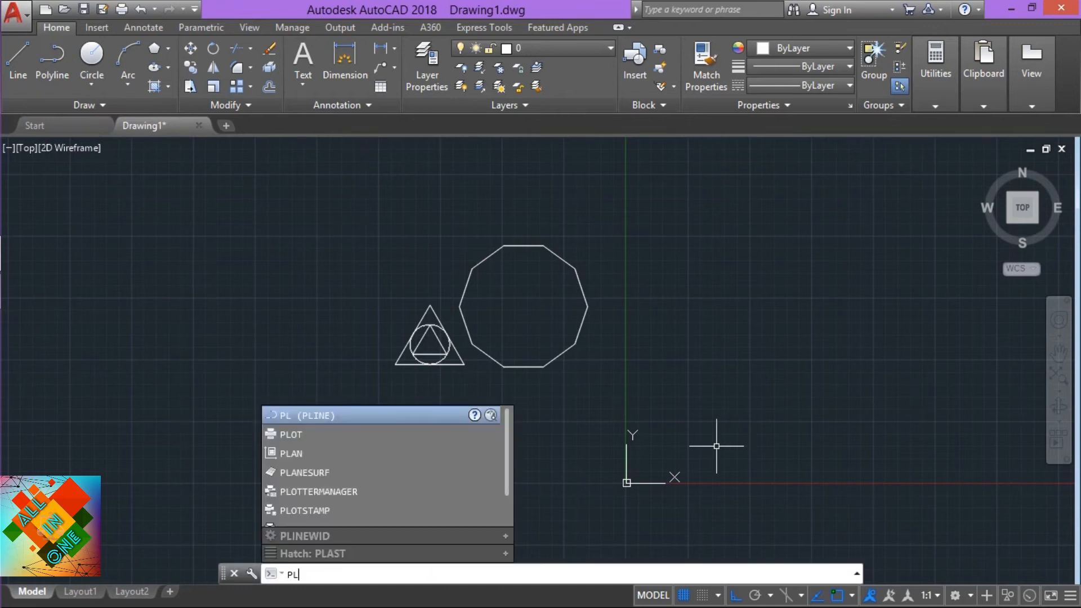
key("Return")
key("Escape")
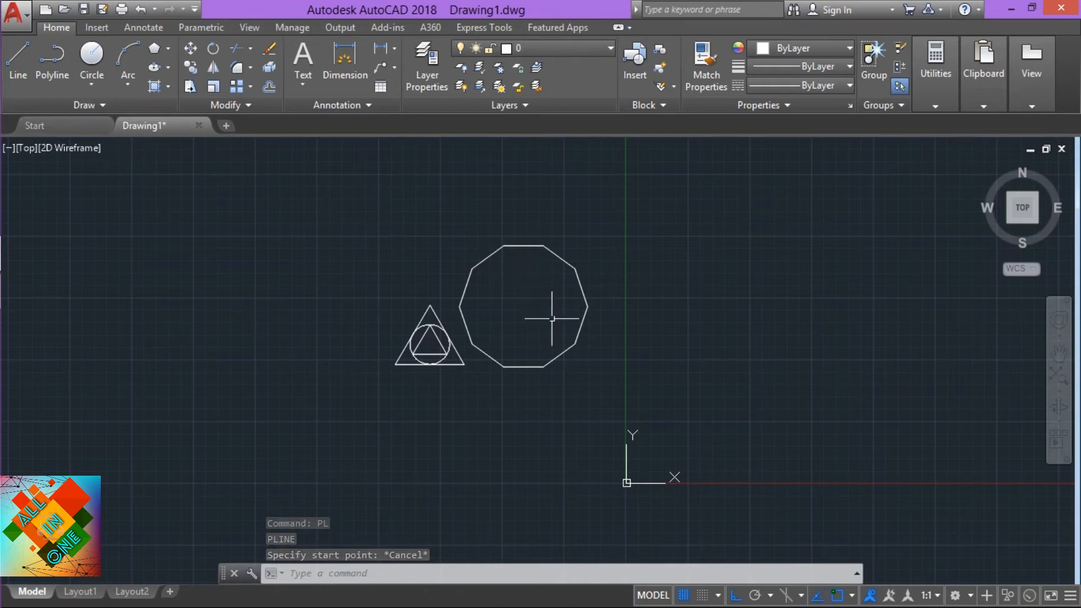
Draw a single horizontal line in the empty area above the X axis, on the opposite side of the Y axis from the decagon.
scroll(602, 336, "down", 2)
scroll(602, 336, "up", 4)
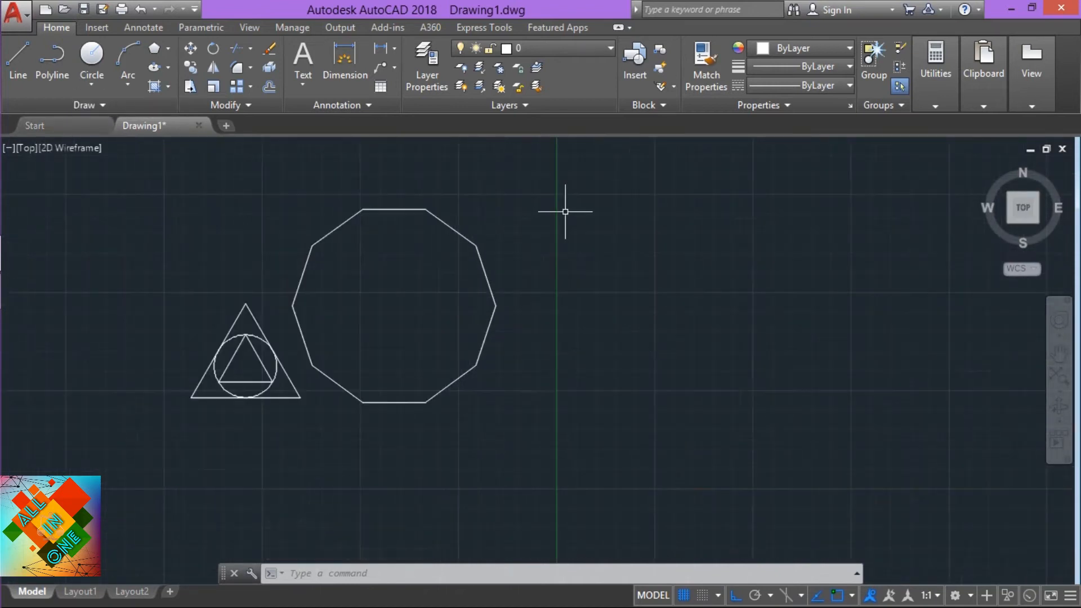
scroll(567, 212, "down", 4)
scroll(410, 241, "down", 4)
scroll(574, 285, "up", 4)
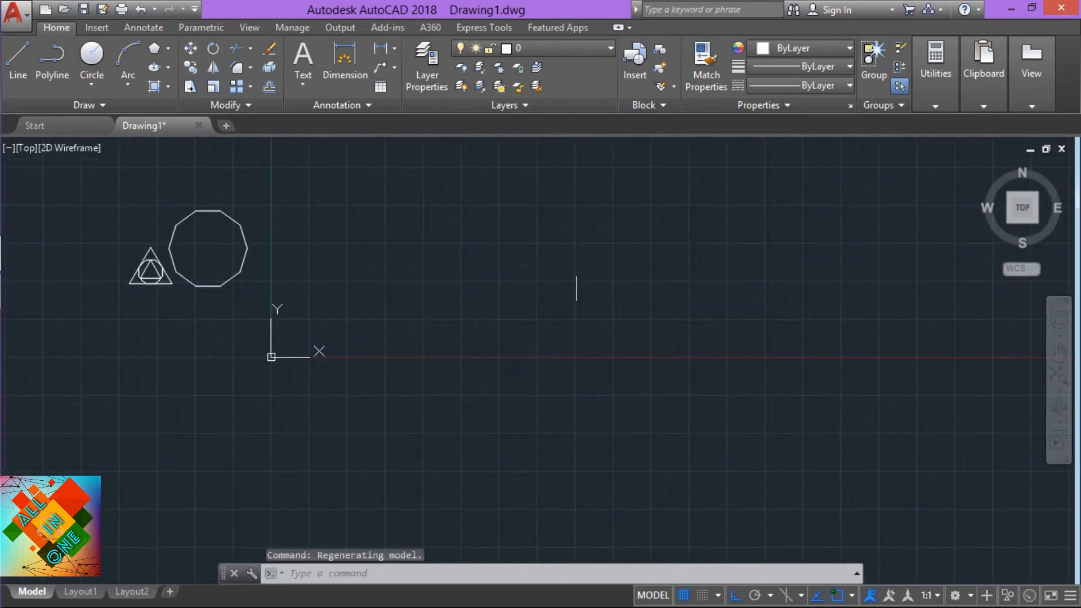
scroll(400, 168, "up", 2)
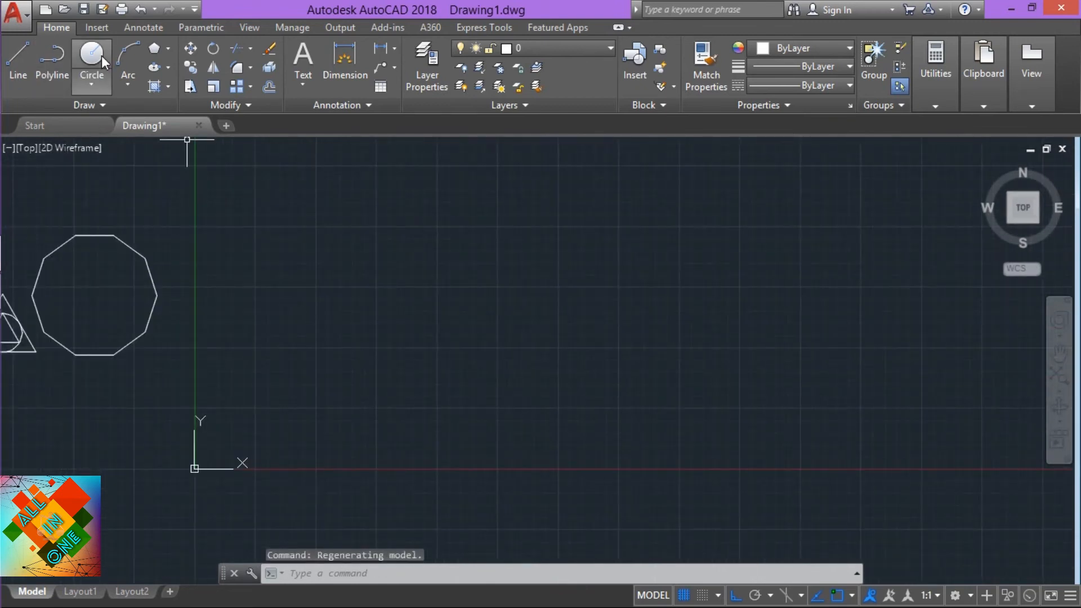
left_click(26, 52)
left_click(305, 298)
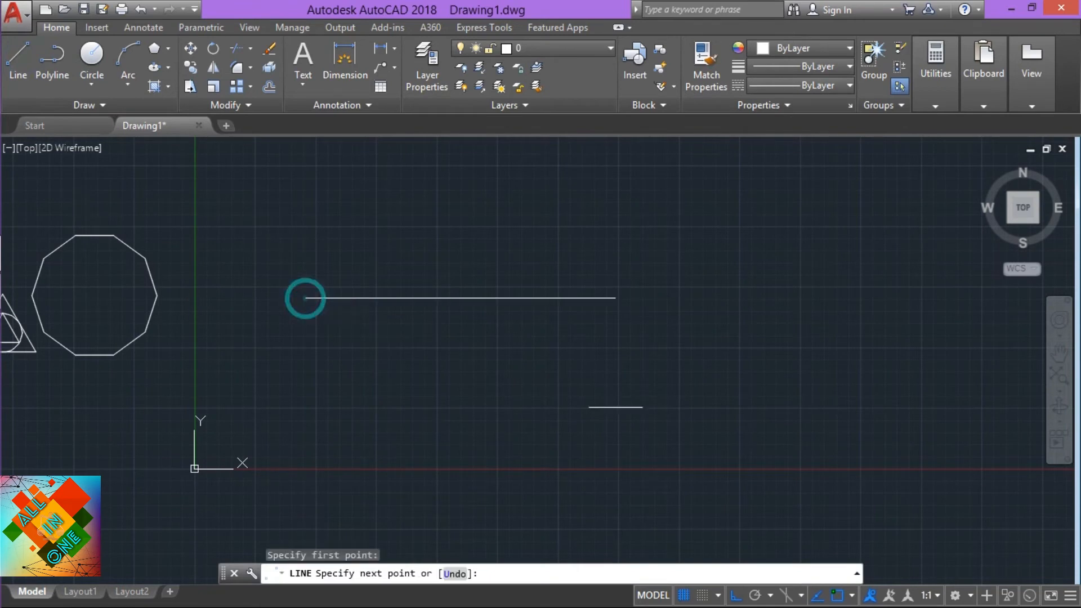
left_click(647, 418)
key("Escape")
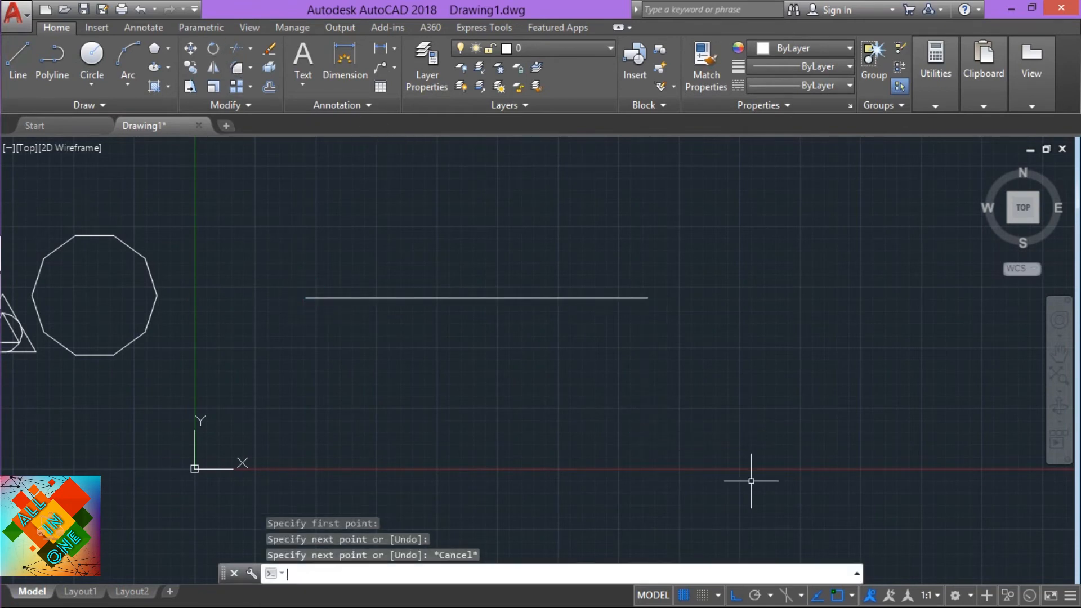
Rotate the horizontal line 70 degrees about its midpoint.
key("Return")
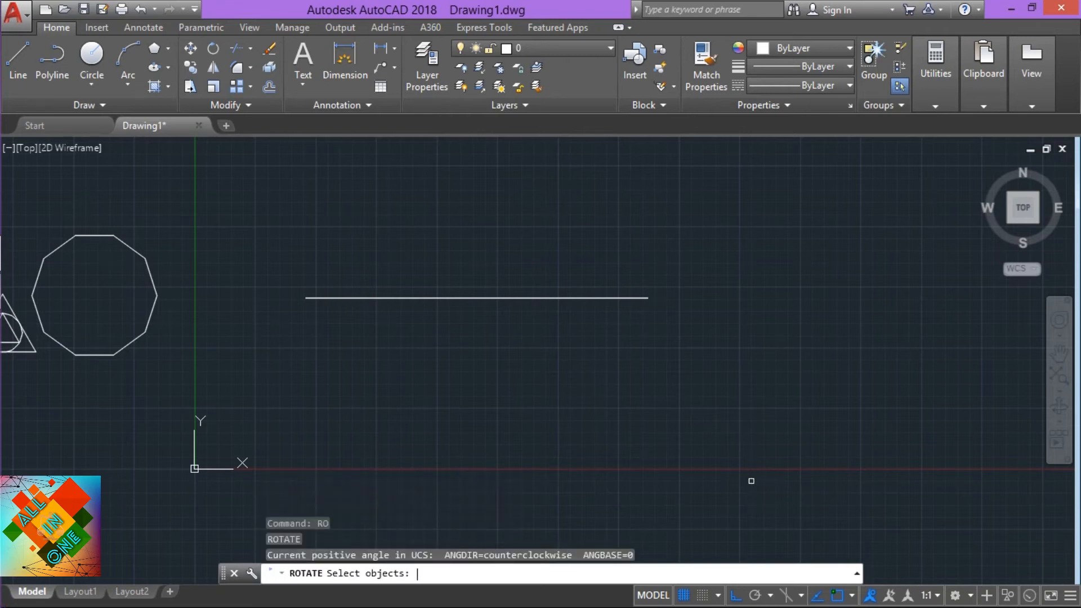
left_click(436, 297)
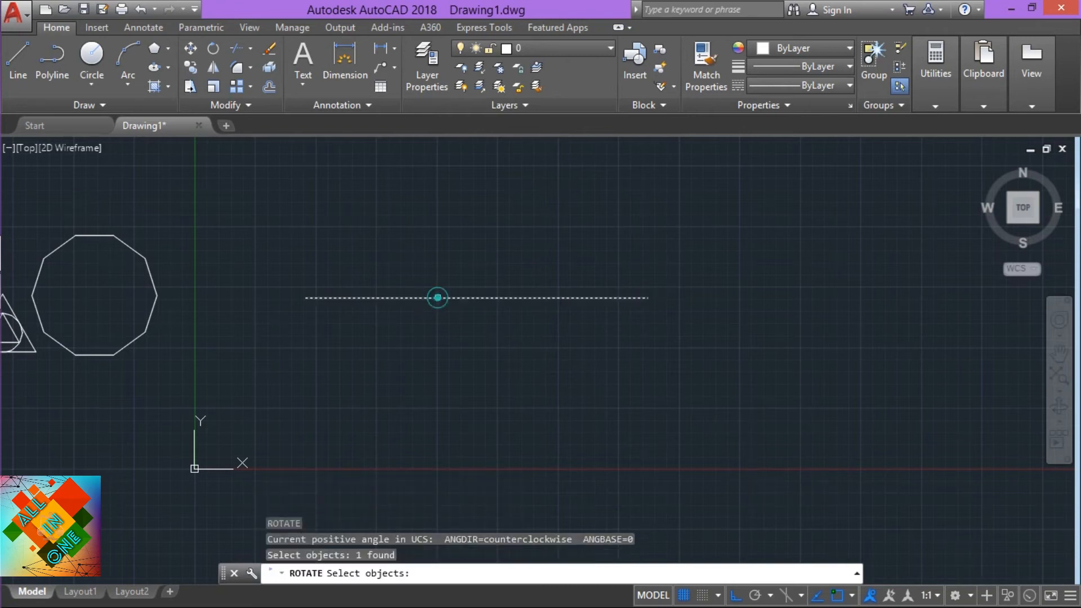
key("Return")
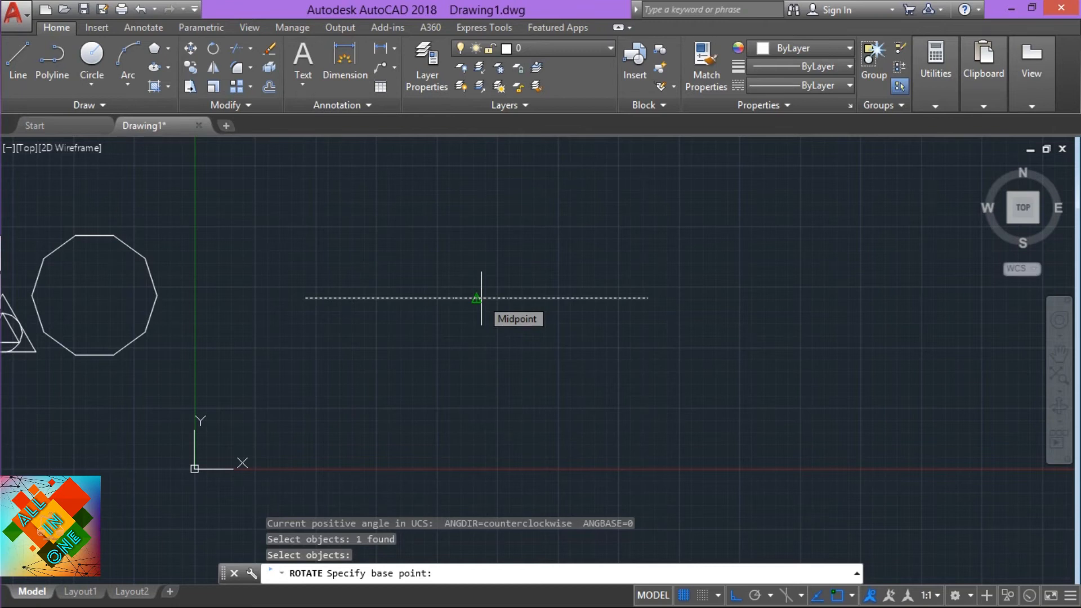
left_click(481, 297)
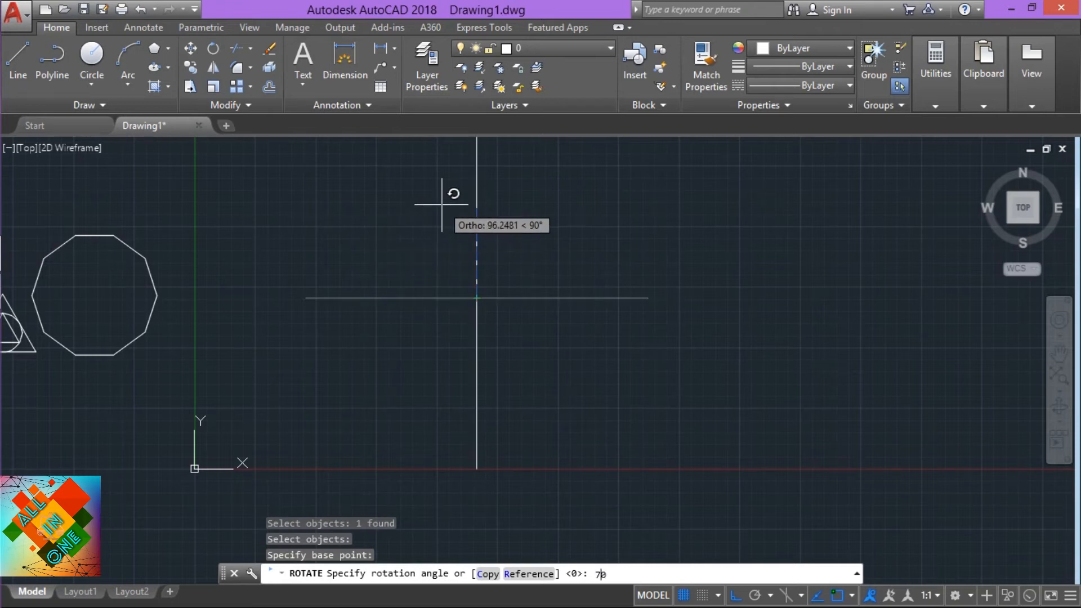
key("Return")
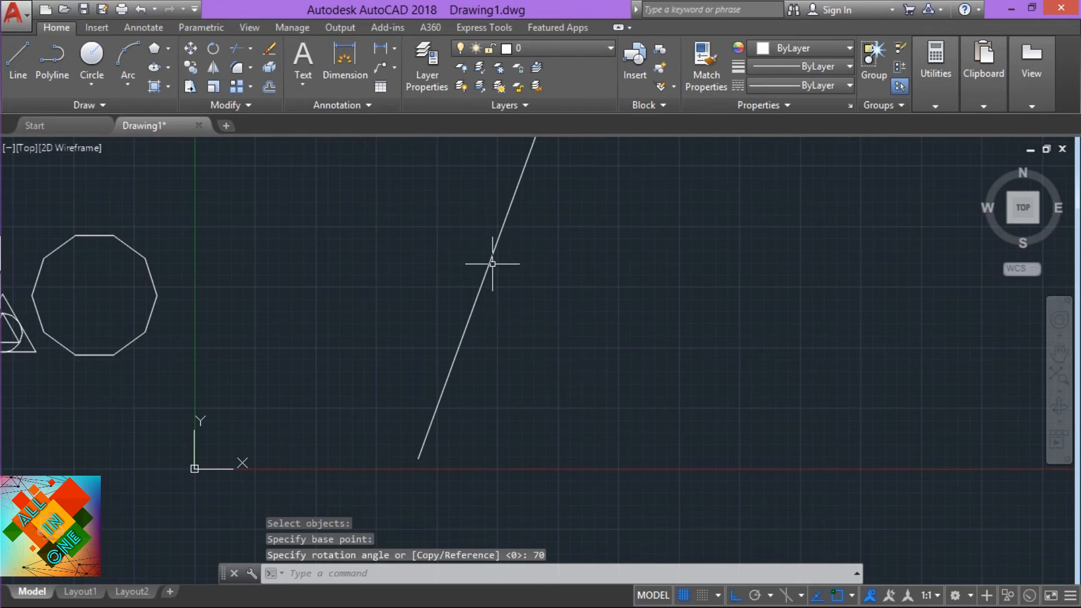
Undo the midpoint rotation and rotate the horizontal line 70 degrees about its left endpoint.
key("ctrl+z")
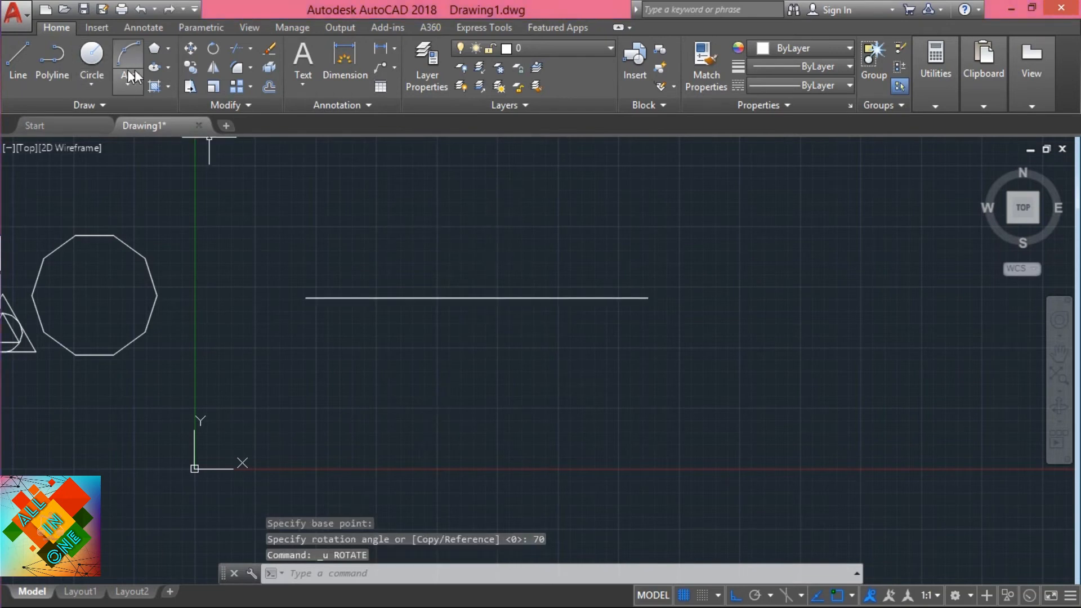
left_click(212, 50)
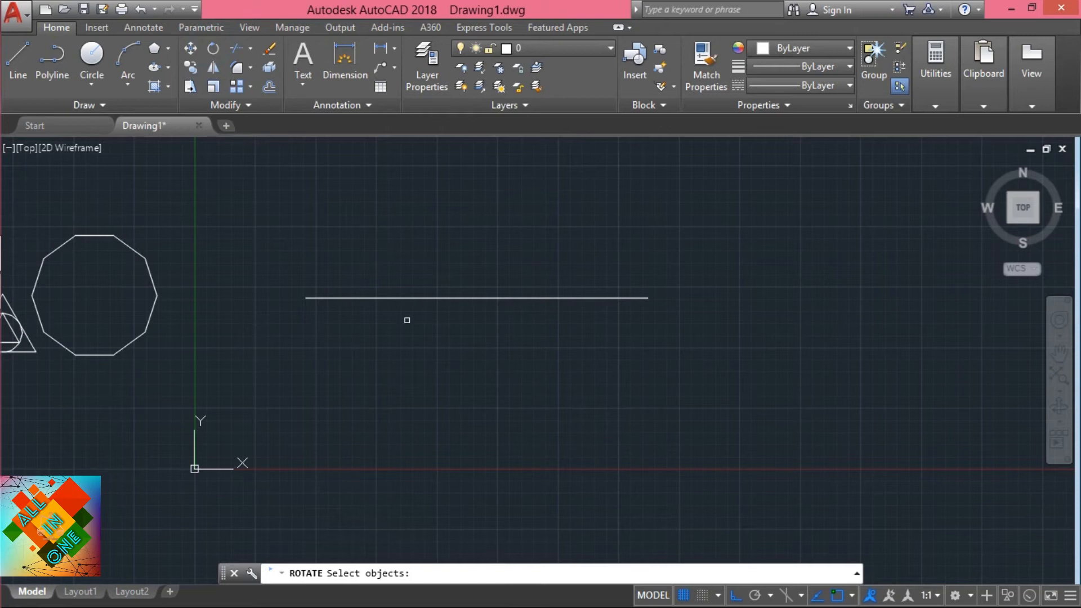
left_click(415, 296)
key("Return")
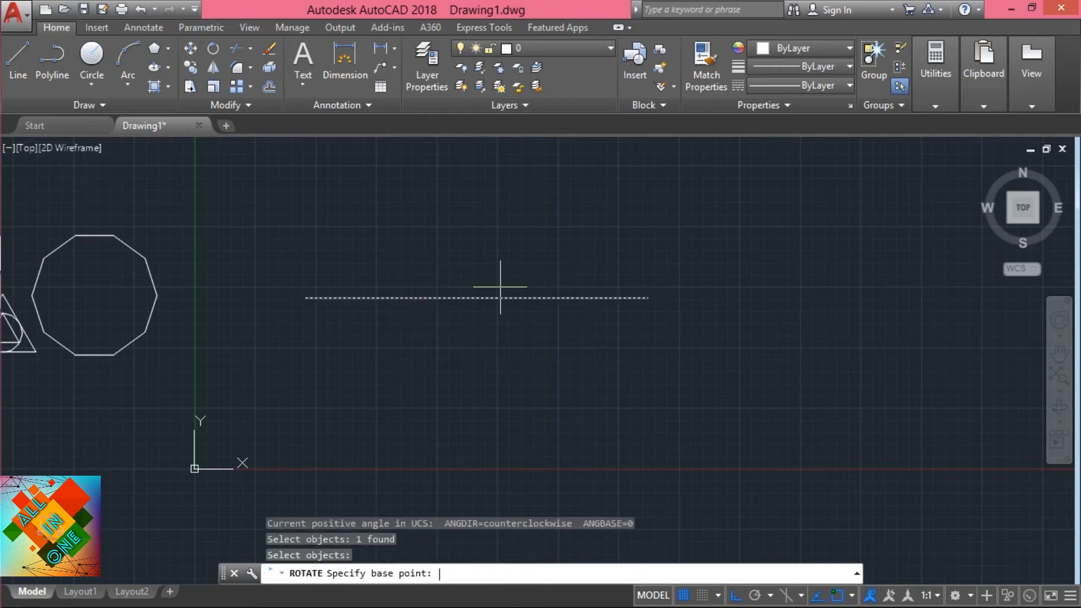
left_click(305, 298)
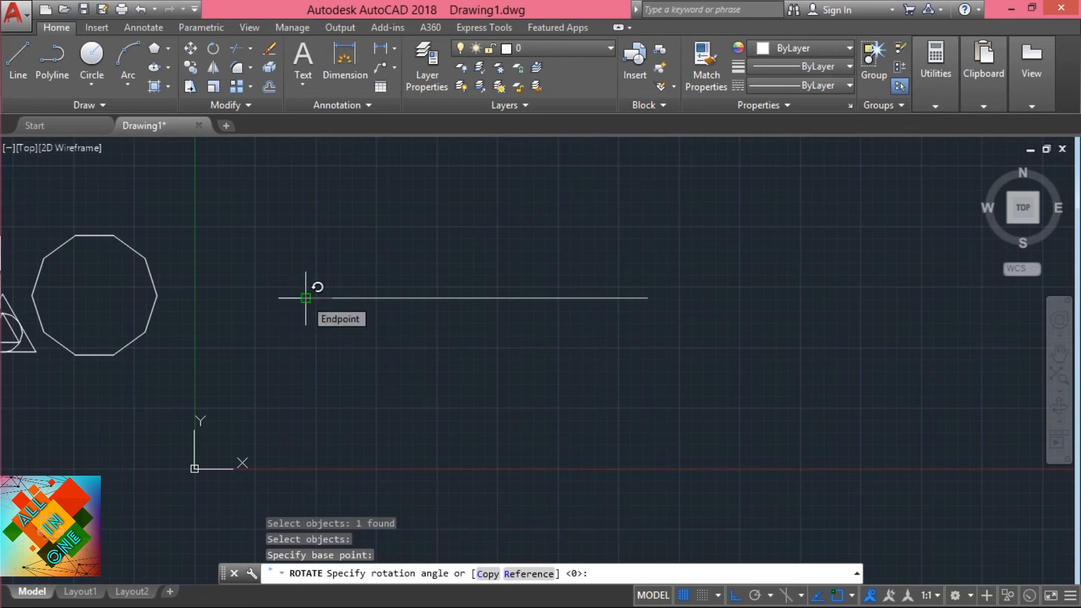
type("70")
key("Return")
scroll(406, 487, "down", 3)
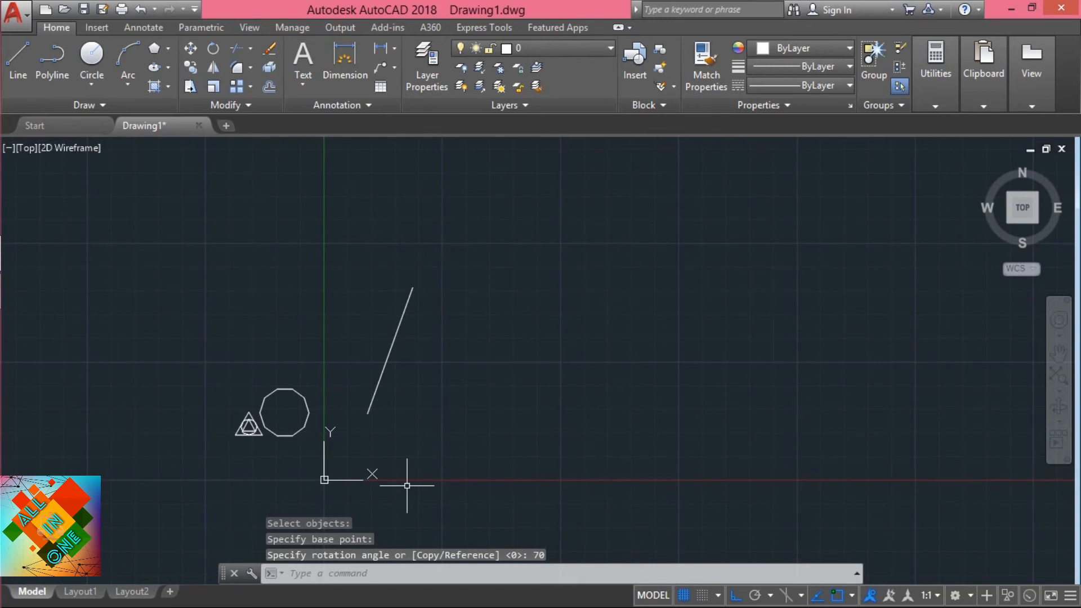
Undo the last rotation and rotate a copy of the horizontal line 45 degrees about its left endpoint, keeping the original.
key("ctrl+z")
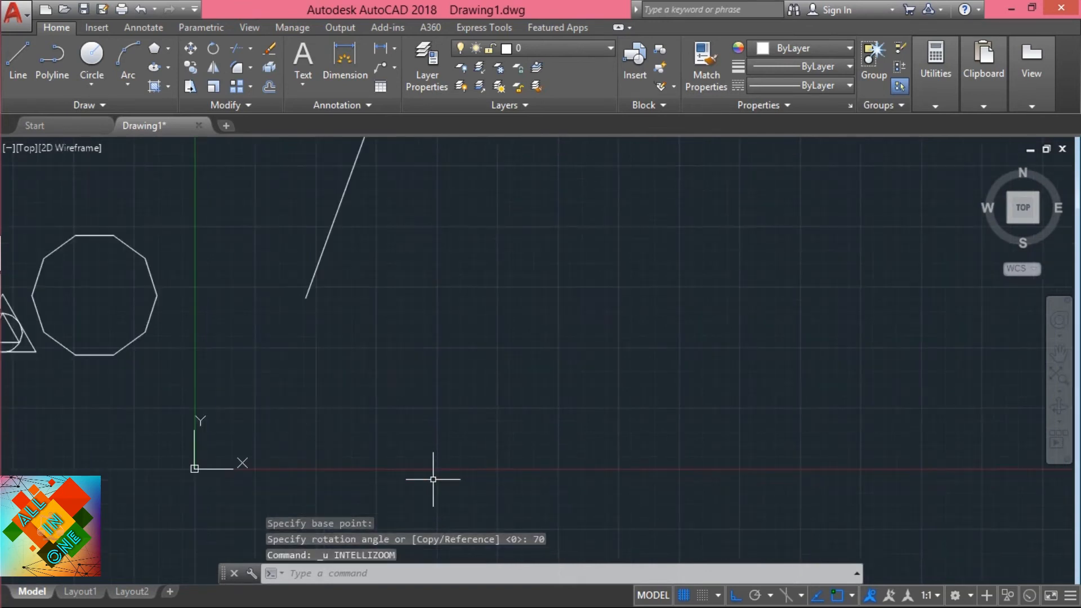
key("ctrl+z")
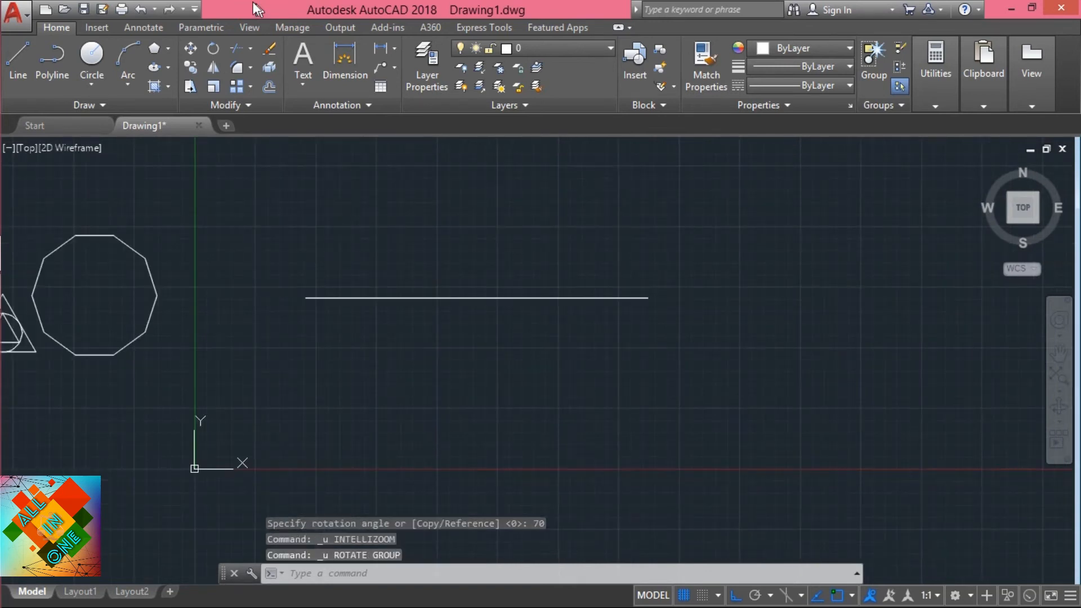
left_click(212, 51)
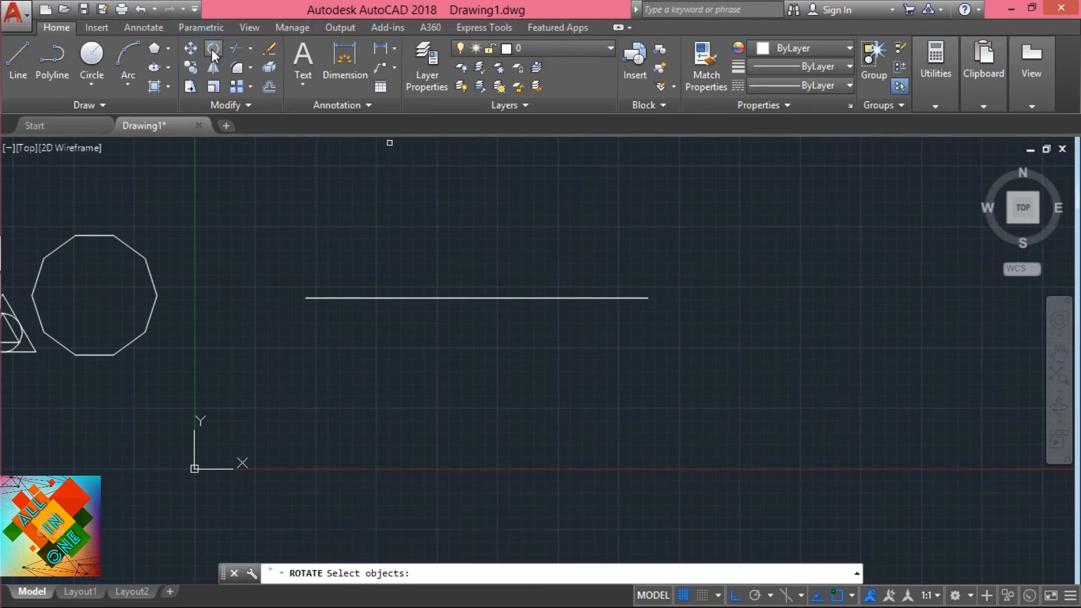
left_click(421, 294)
key("Return")
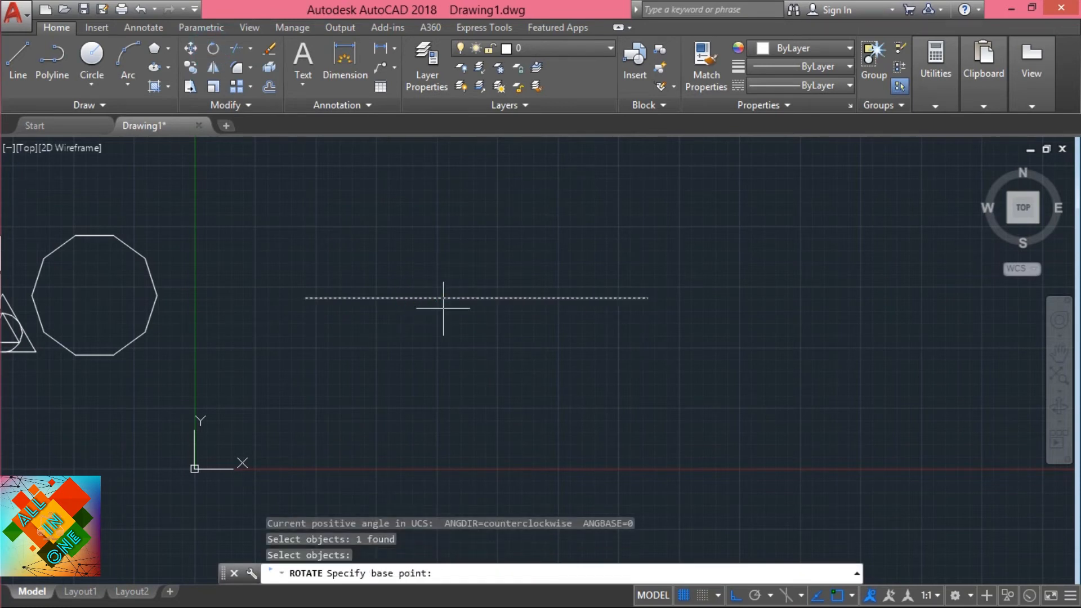
left_click(306, 298)
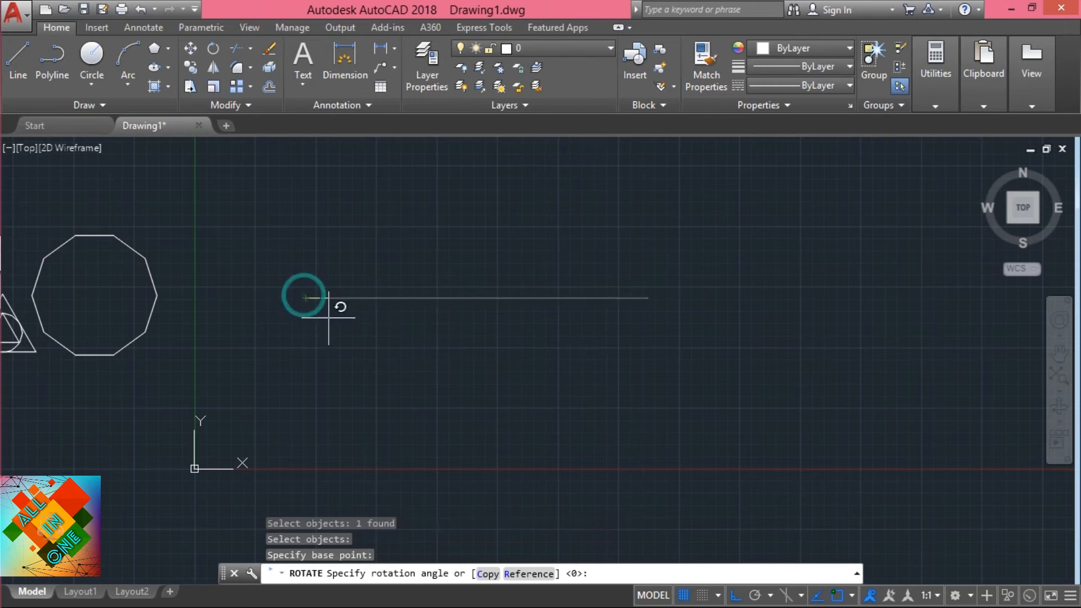
left_click(487, 574)
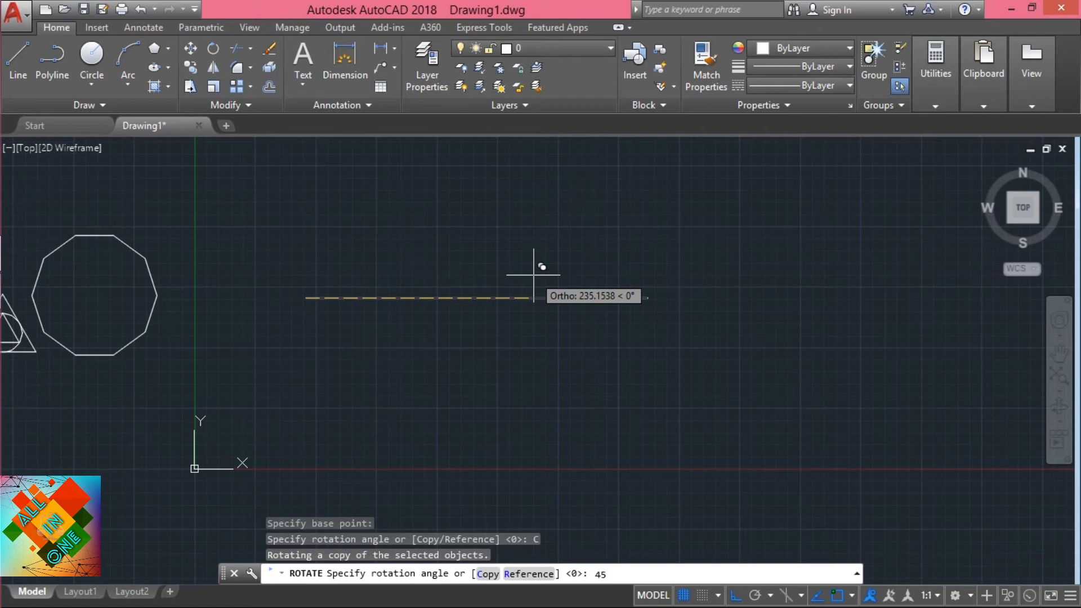
key("Return")
scroll(308, 435, "down", 3)
scroll(308, 434, "up", 2)
scroll(310, 432, "down", 2)
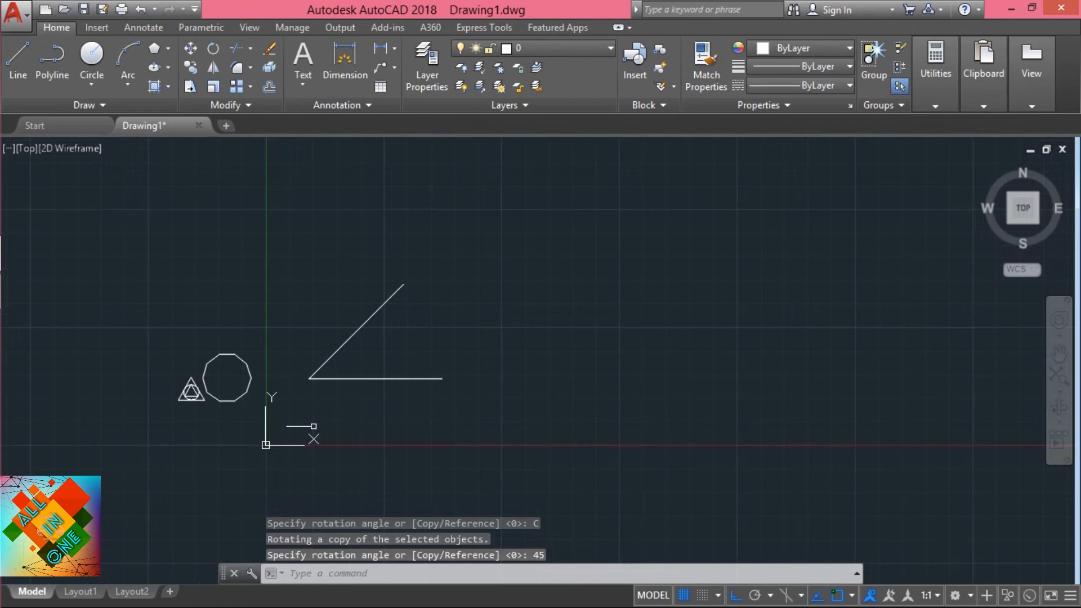
left_click(164, 291)
key("Escape")
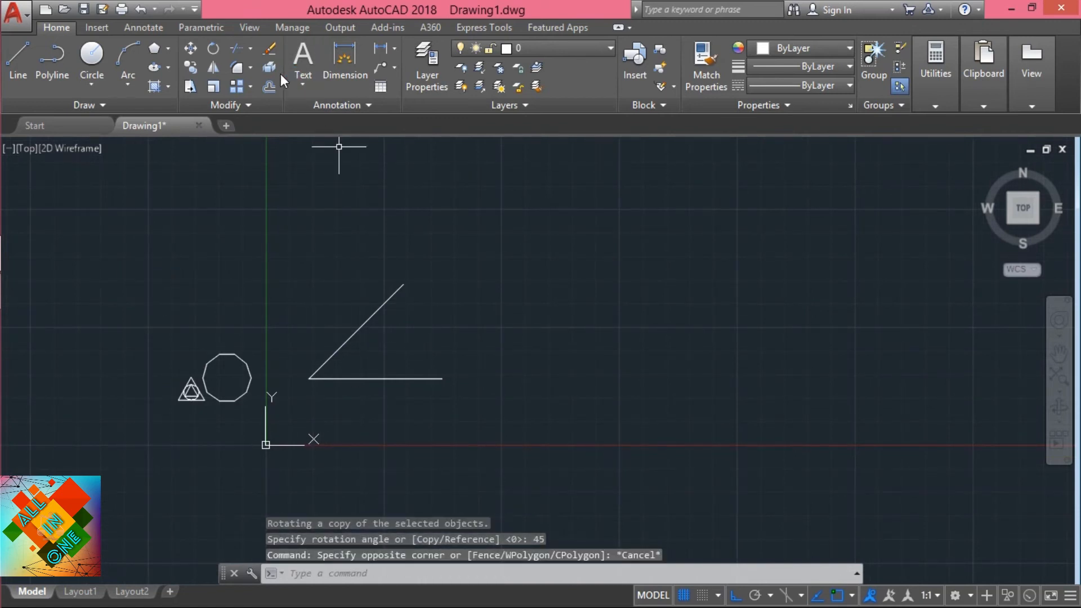
Draw a single horizontal line in the empty area to the right of and above the two angled lines.
left_click(262, 85)
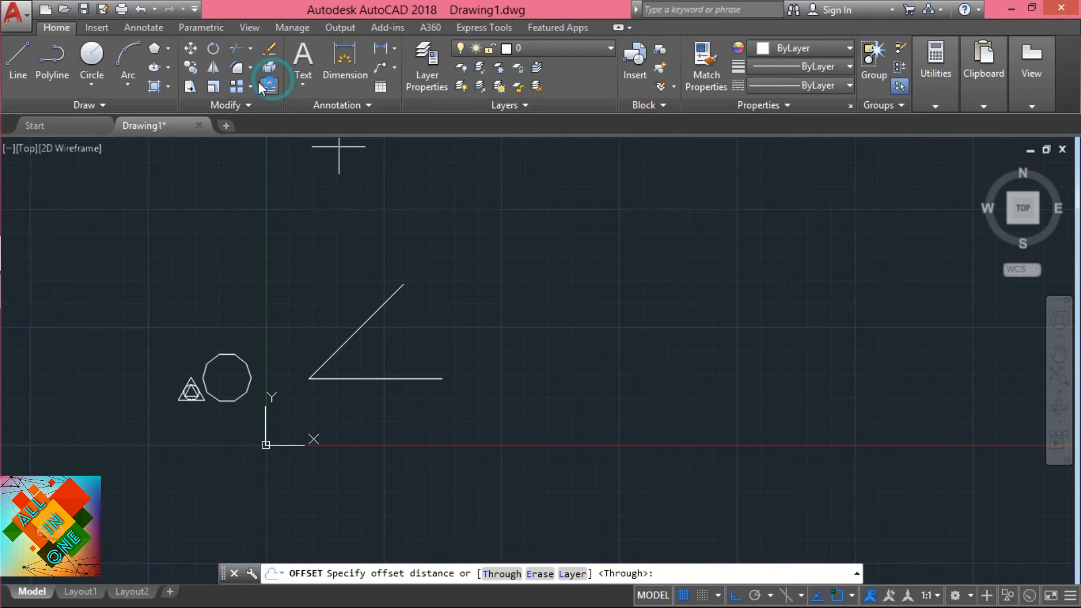
left_click(18, 56)
left_click(547, 259)
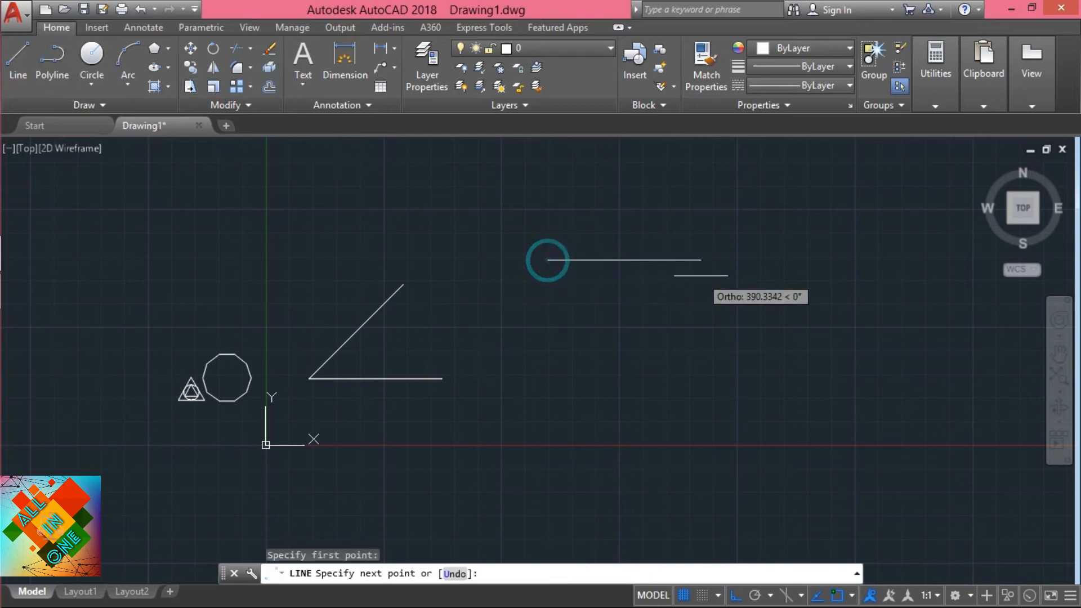
left_click(738, 265)
key("Escape")
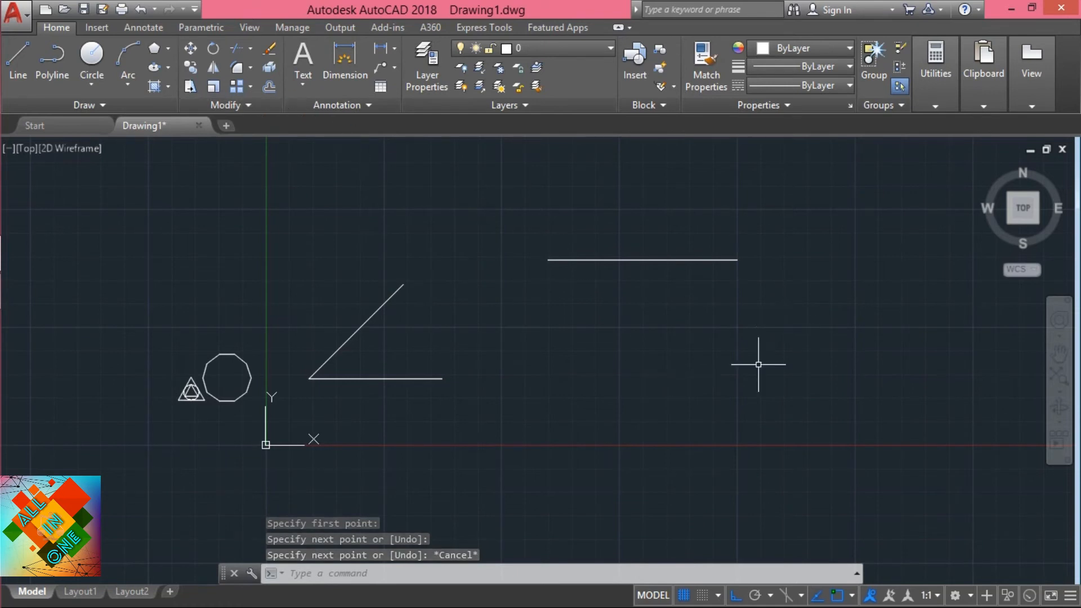
Draw a large circle centred below the X axis, beneath the right end of the separate horizontal line.
left_click(92, 54)
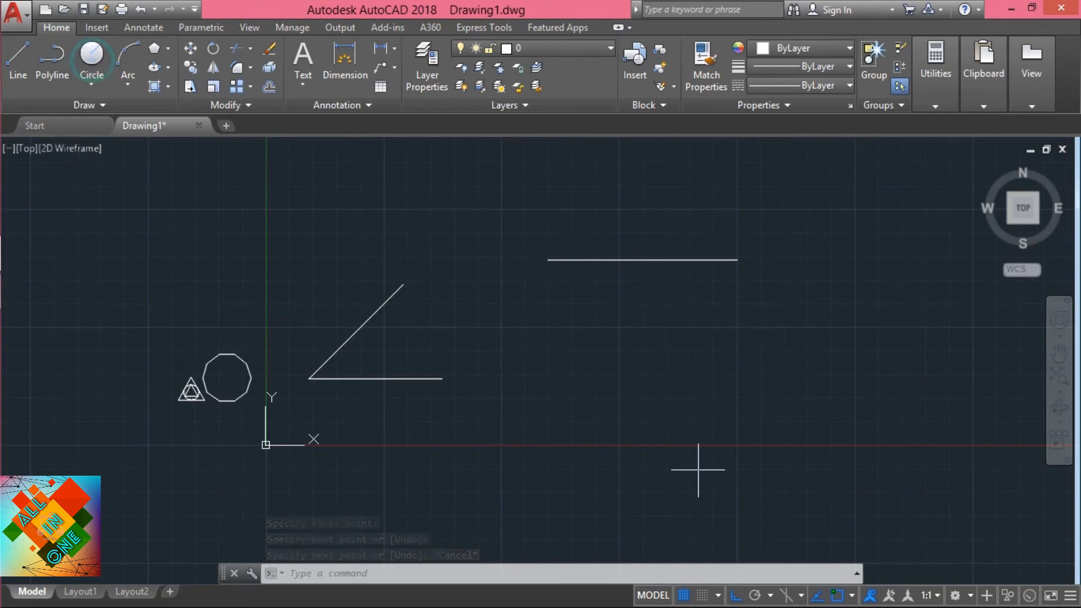
left_click(739, 482)
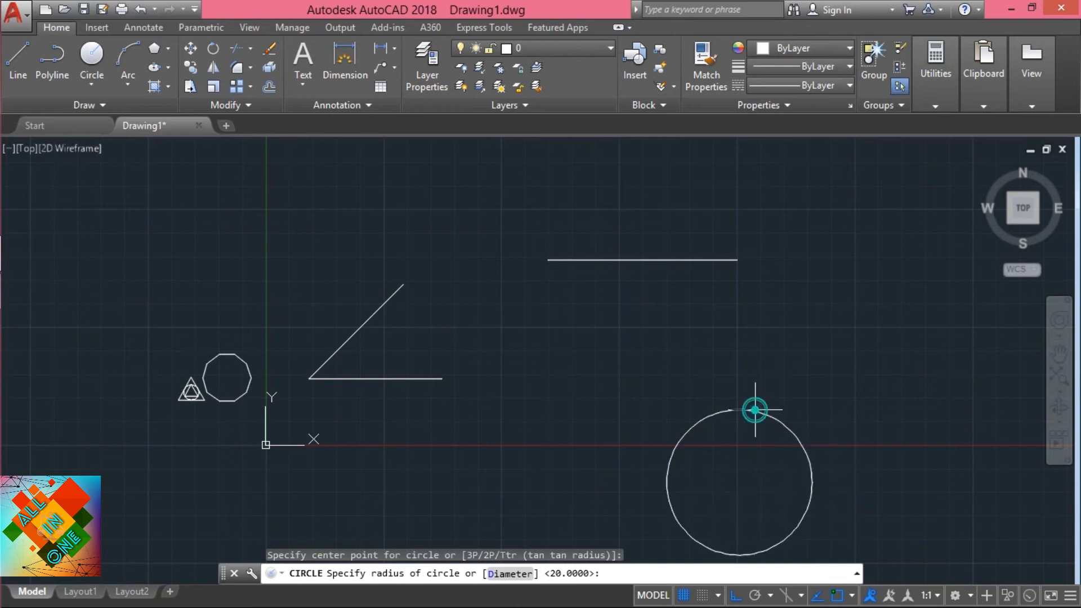
left_click(754, 410)
scroll(754, 410, "down", 1)
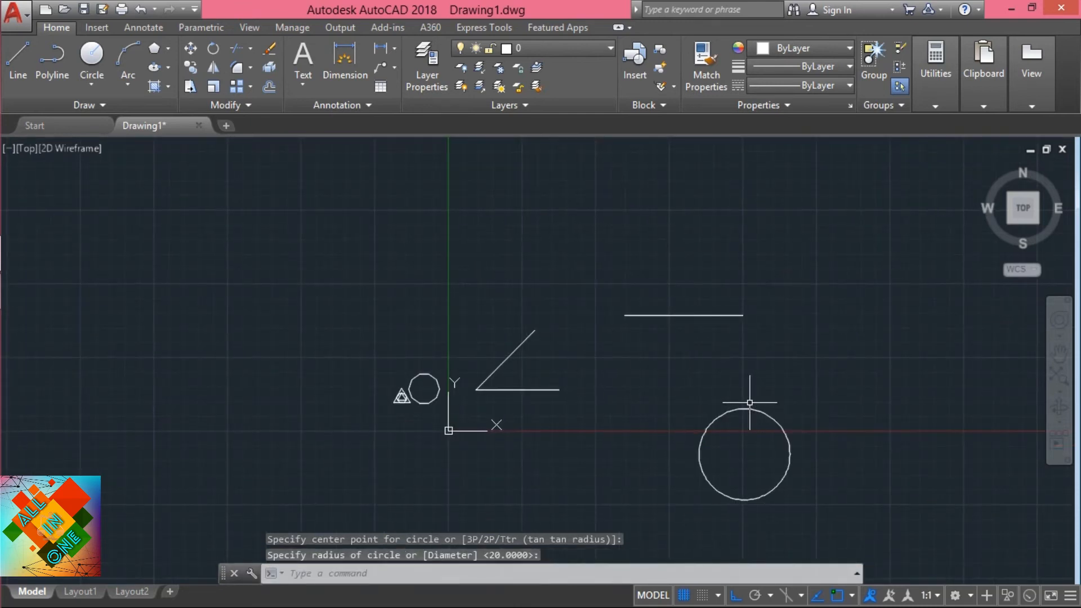
Offset the large circle outward by a distance of 5.
scroll(751, 493, "up", 2)
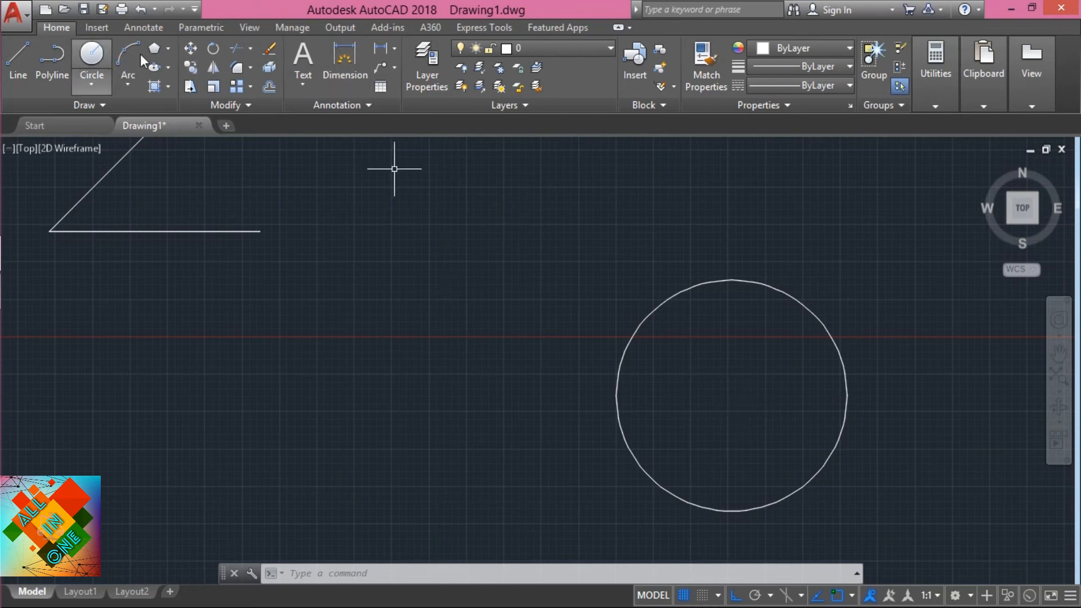
left_click(267, 87)
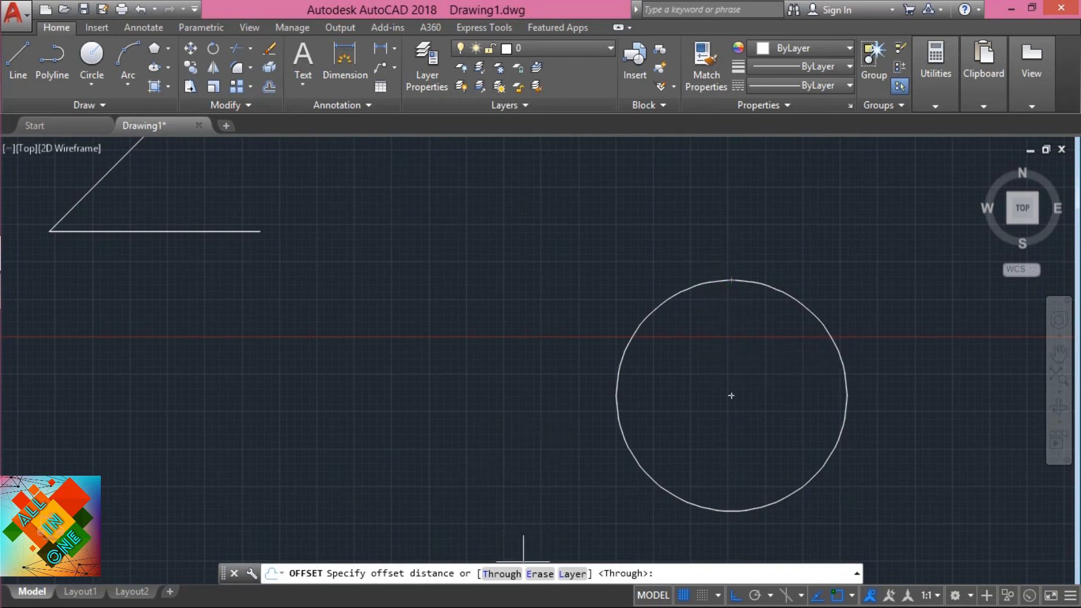
type("5")
key("Return")
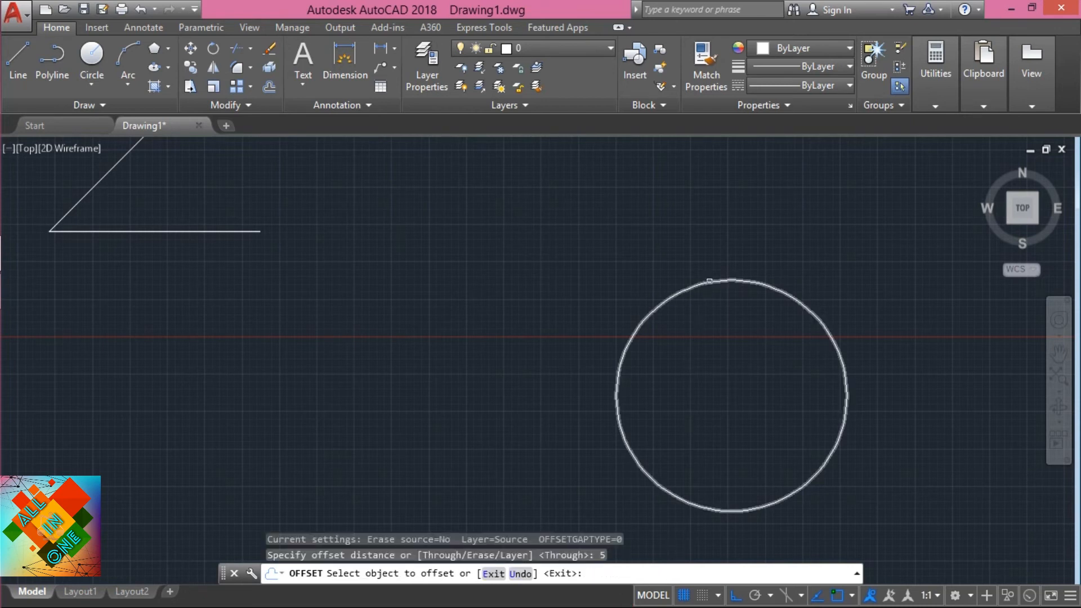
left_click(709, 281)
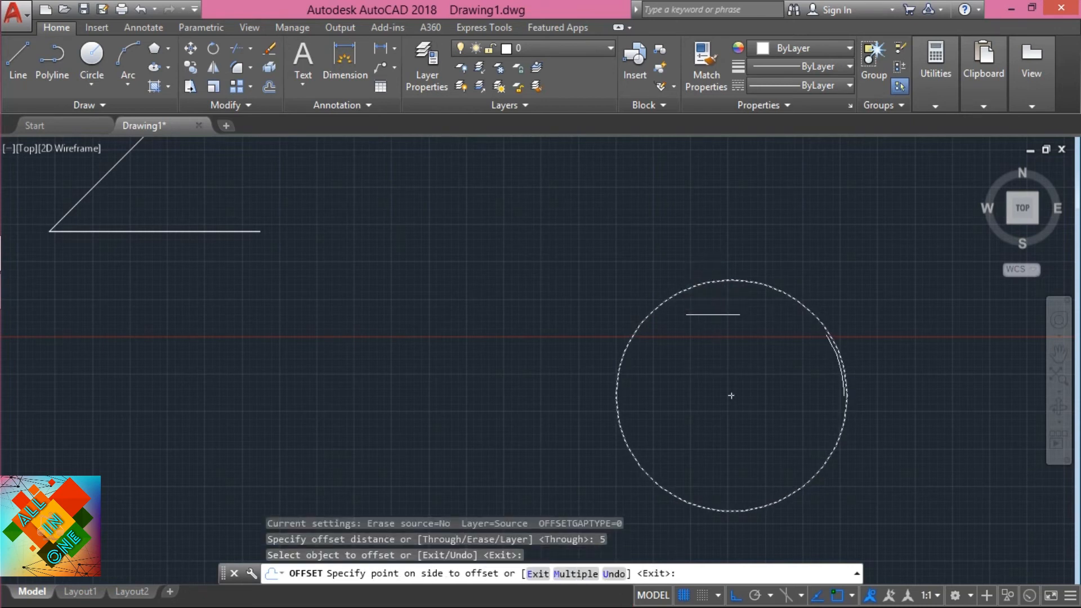
scroll(710, 258, "up", 8)
left_click(709, 258)
scroll(705, 251, "down", 6)
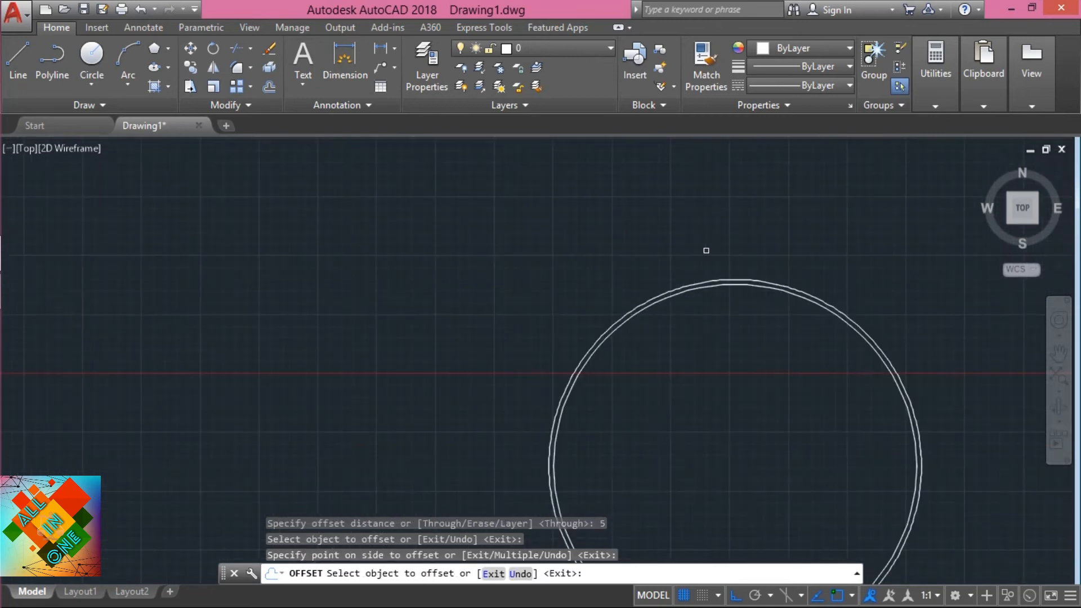
left_click(701, 282)
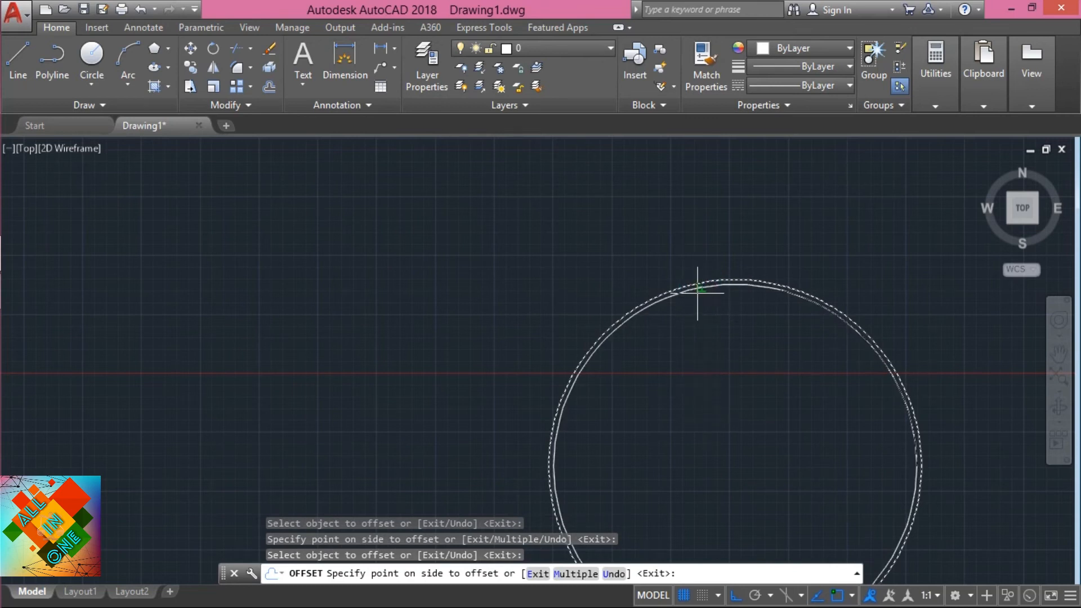
scroll(699, 304, "up", 3)
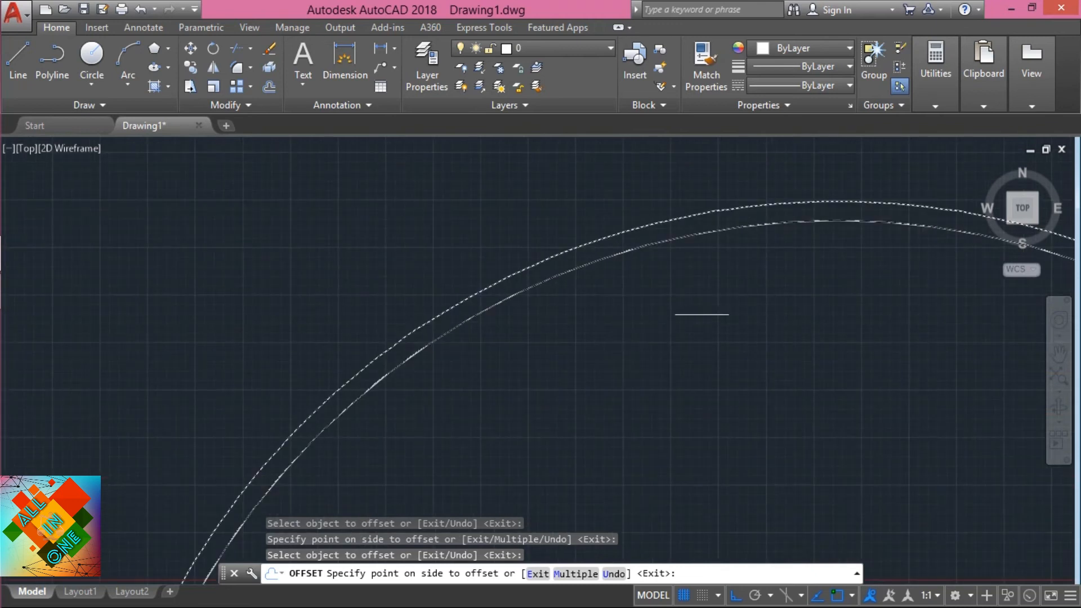
key("Escape")
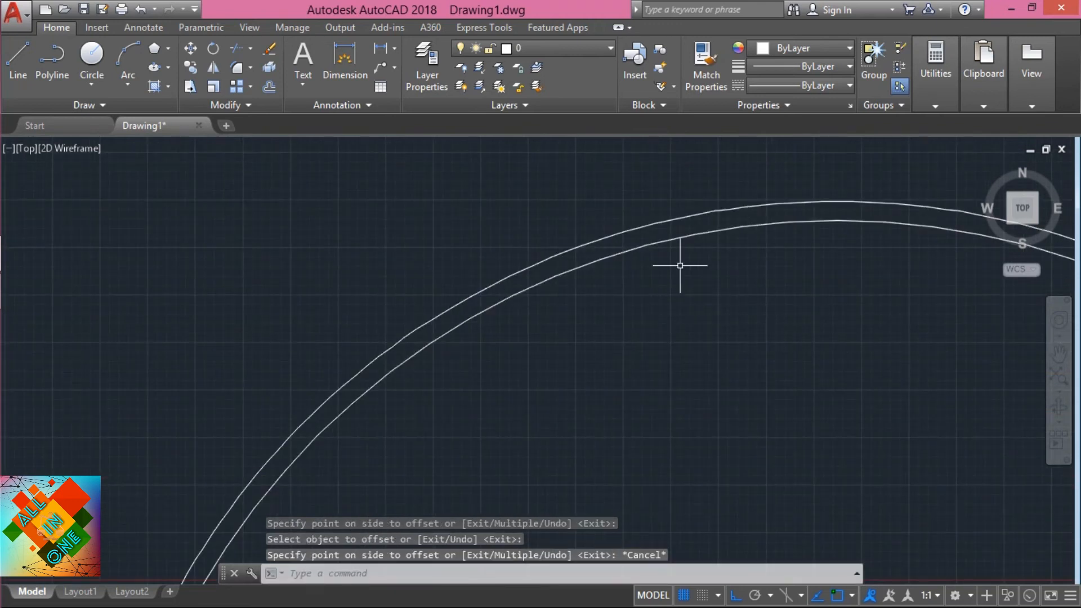
Offset the original large circle inward, reusing the distance of 5.
key("Return")
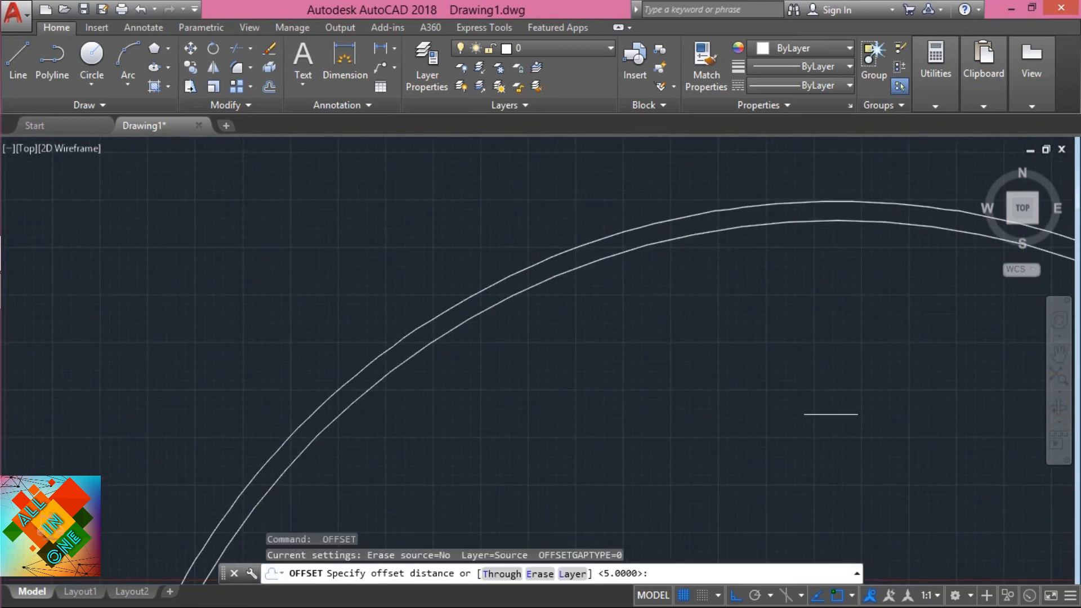
key("Return")
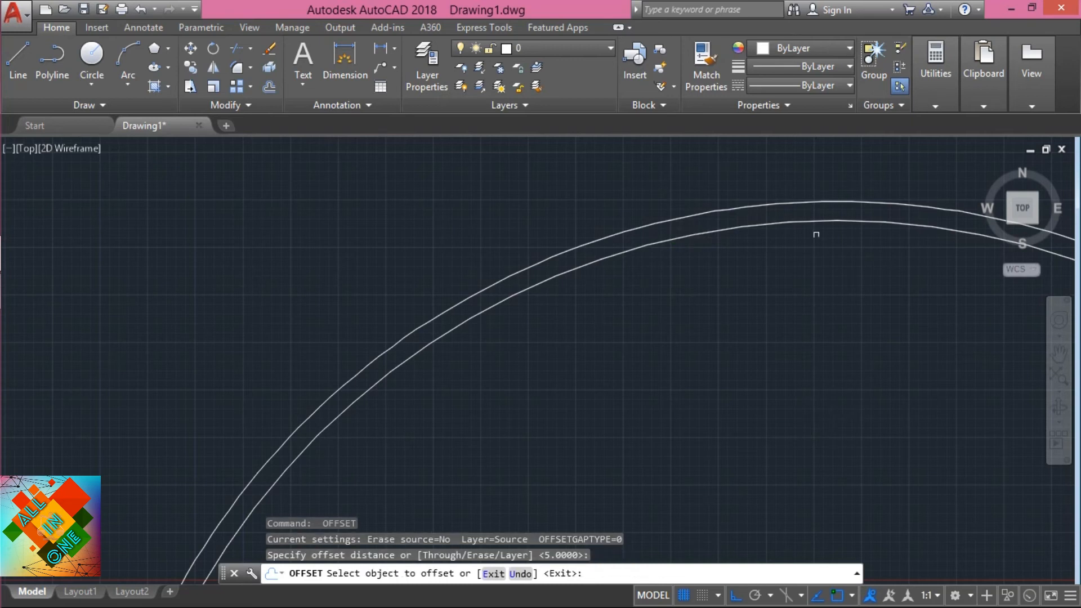
left_click(819, 222)
left_click(816, 241)
scroll(815, 241, "down", 5)
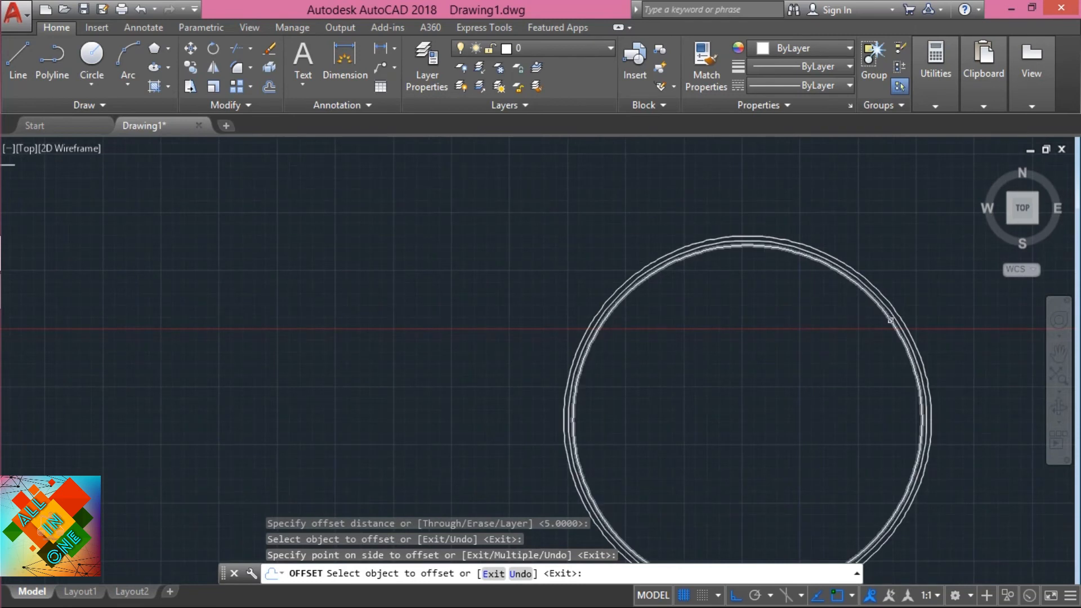
scroll(807, 204, "up", 1)
key("Escape")
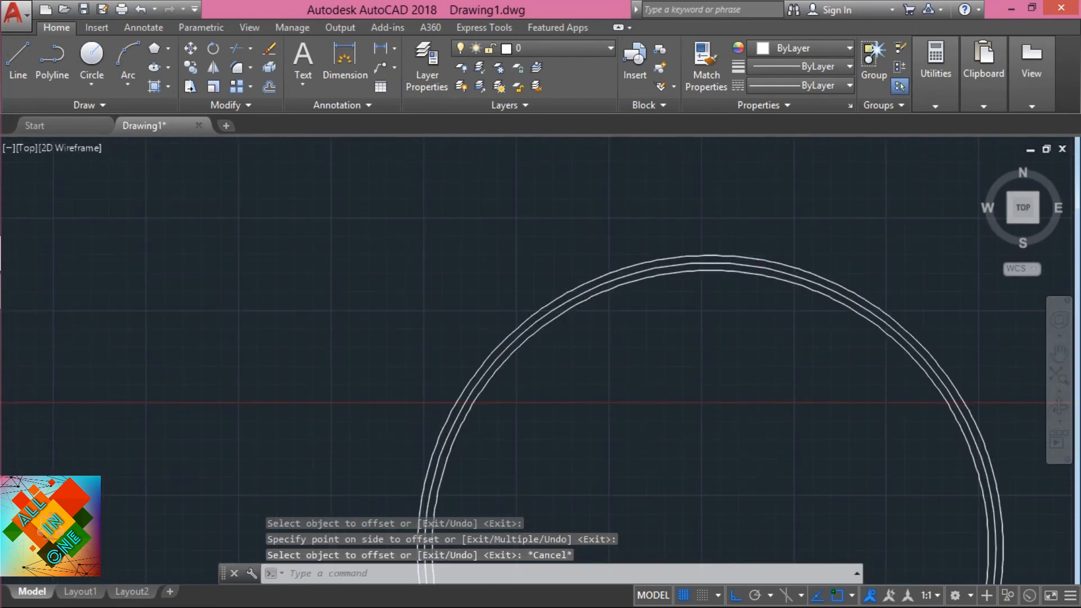
Offset the innermost circle inward by a distance of about 37.65, defined by two picked points.
left_click(271, 85)
scroll(492, 318, "down", 4)
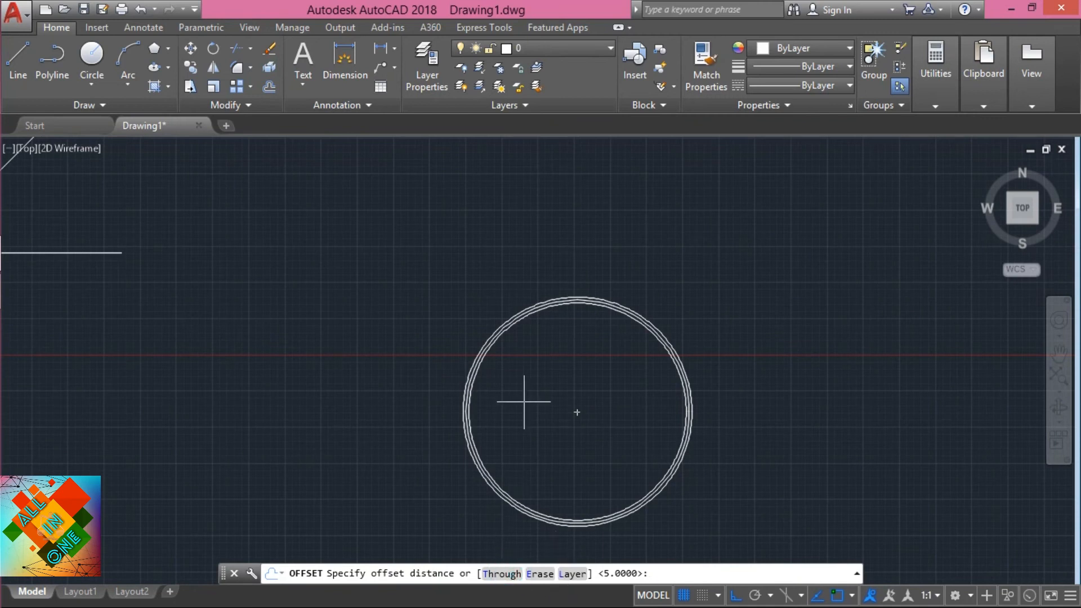
scroll(531, 356, "up", 4)
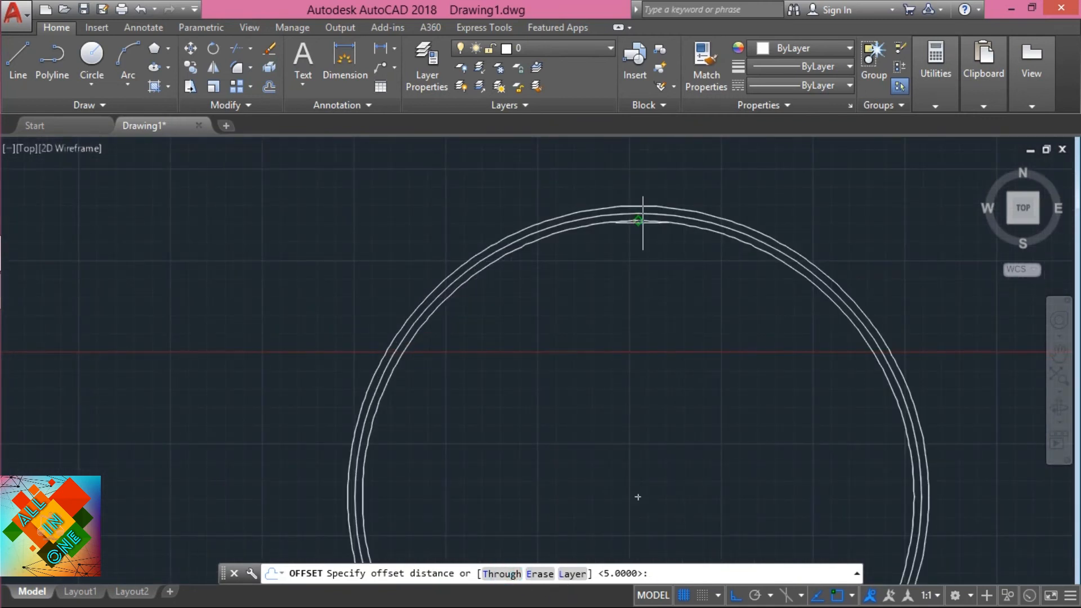
left_click(642, 221)
left_click(637, 276)
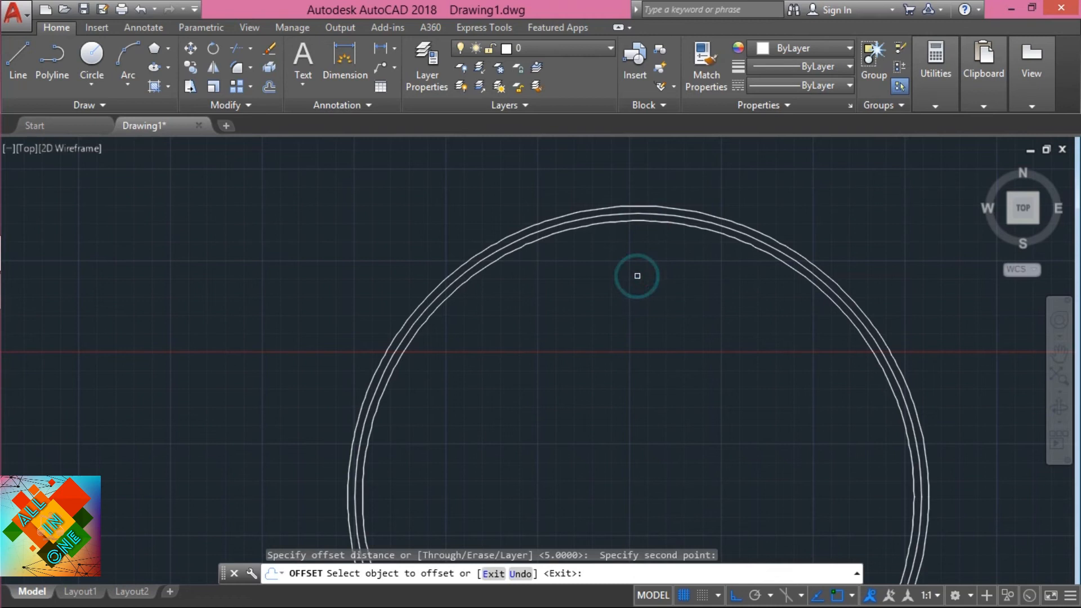
left_click(642, 218)
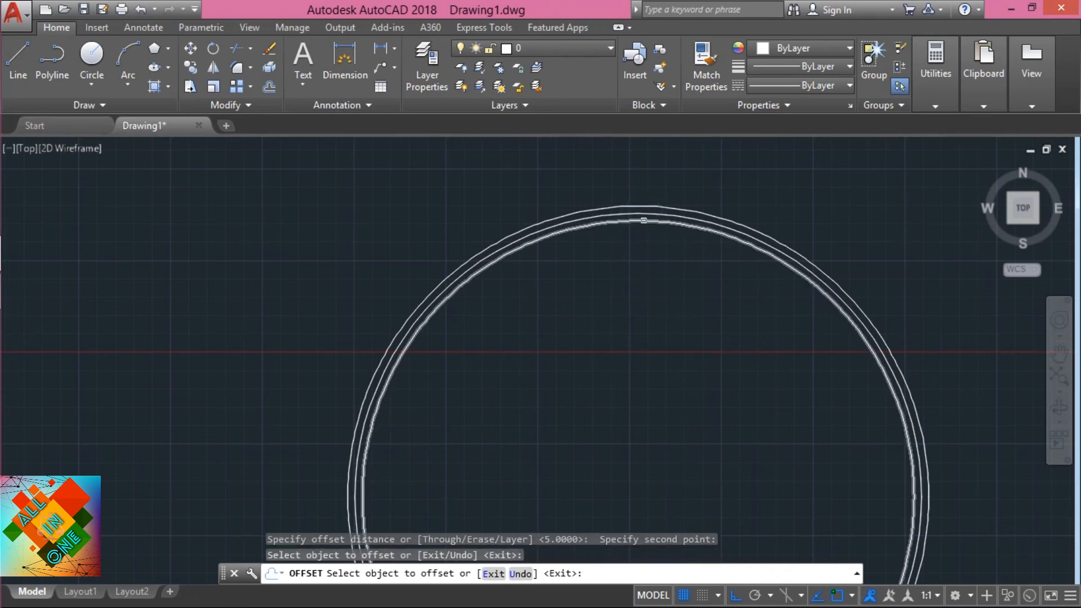
left_click(641, 220)
left_click(638, 257)
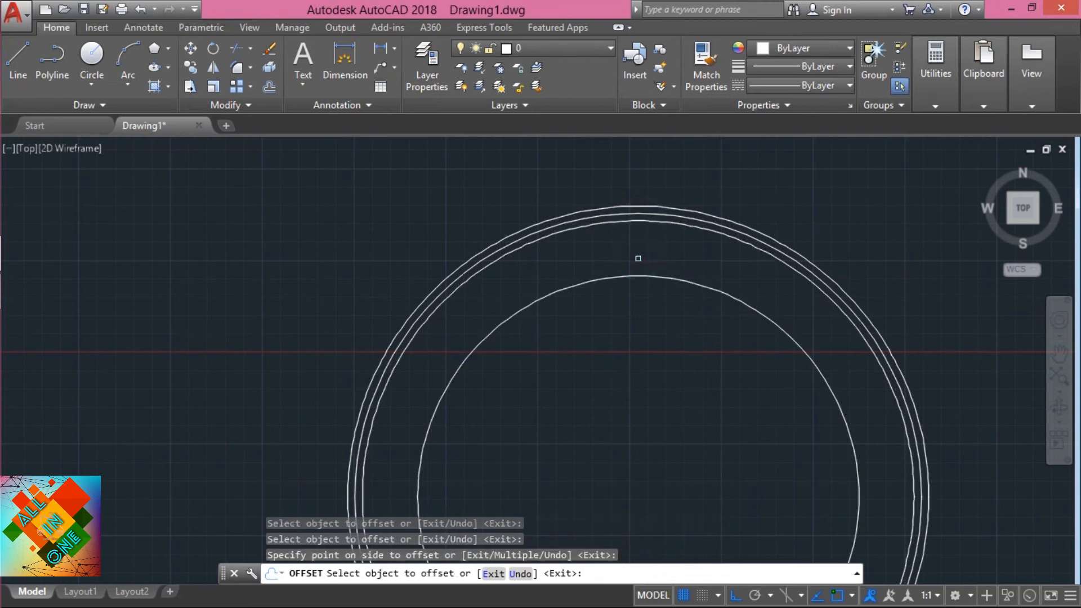
Offset each newest inner circle inward at the same distance to add two more concentric circles.
left_click(633, 275)
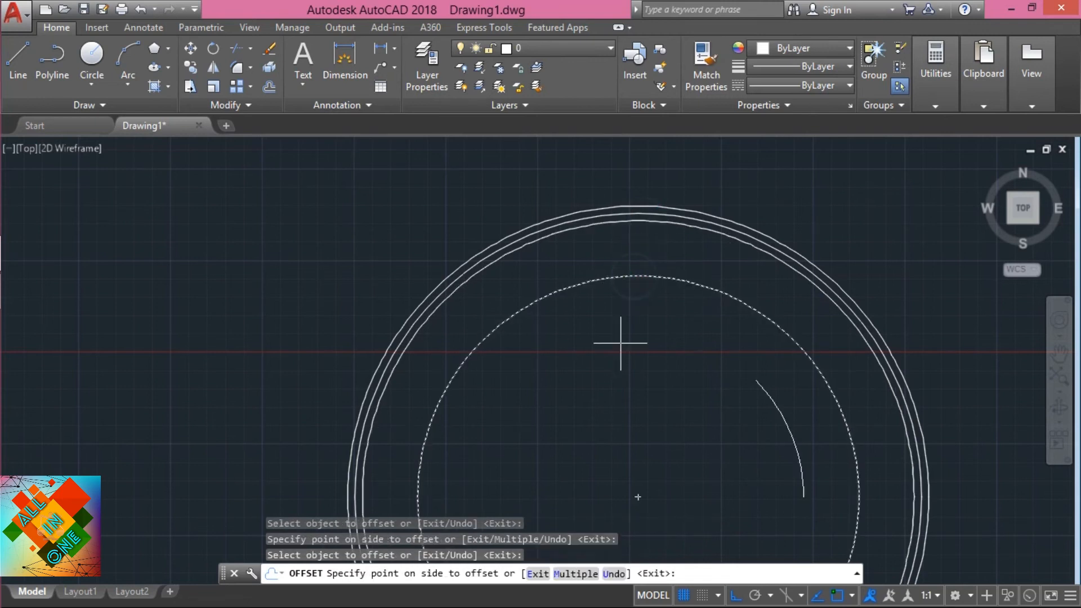
left_click(618, 365)
scroll(619, 365, "down", 4)
left_click(626, 353)
left_click(623, 381)
scroll(623, 382, "up", 4)
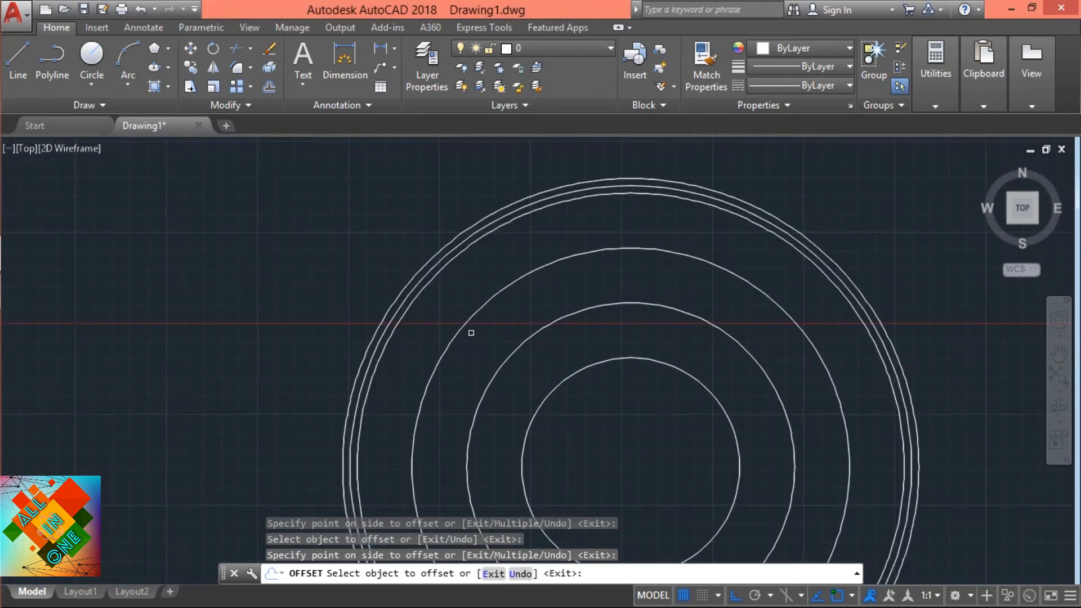
key("Escape")
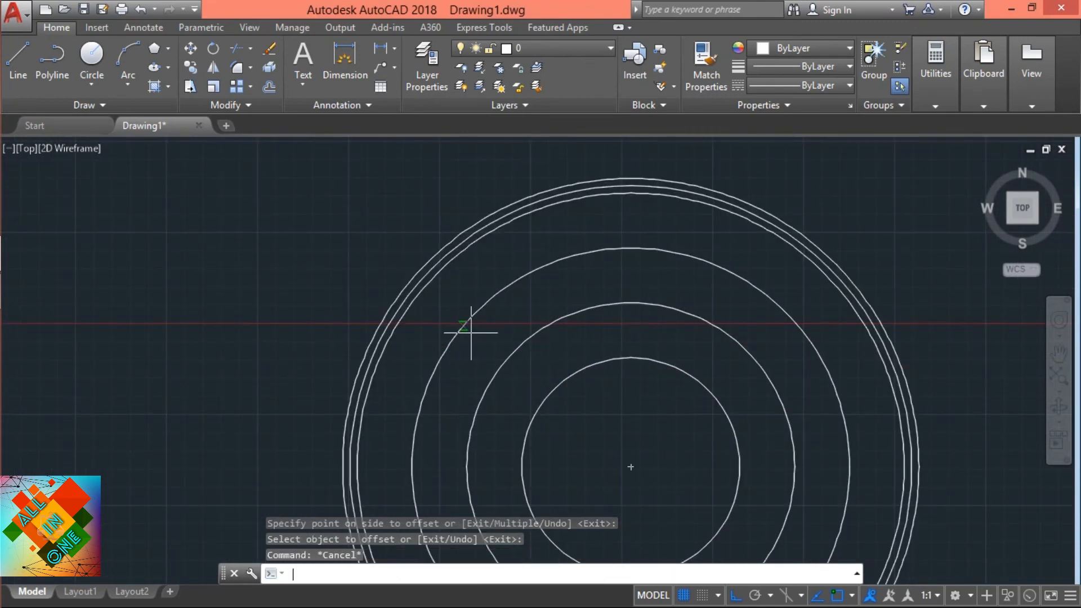
With the Through option of Offset, create two circles outside the outermost ring, starting from the innermost circle and picking through points.
key("Return")
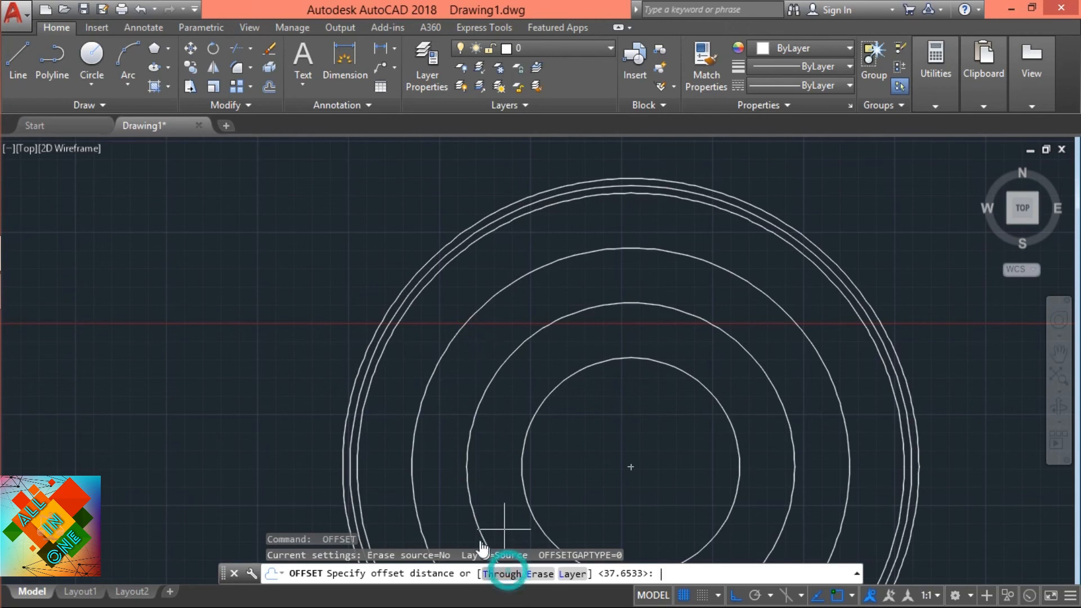
left_click(503, 574)
scroll(529, 439, "down", 2)
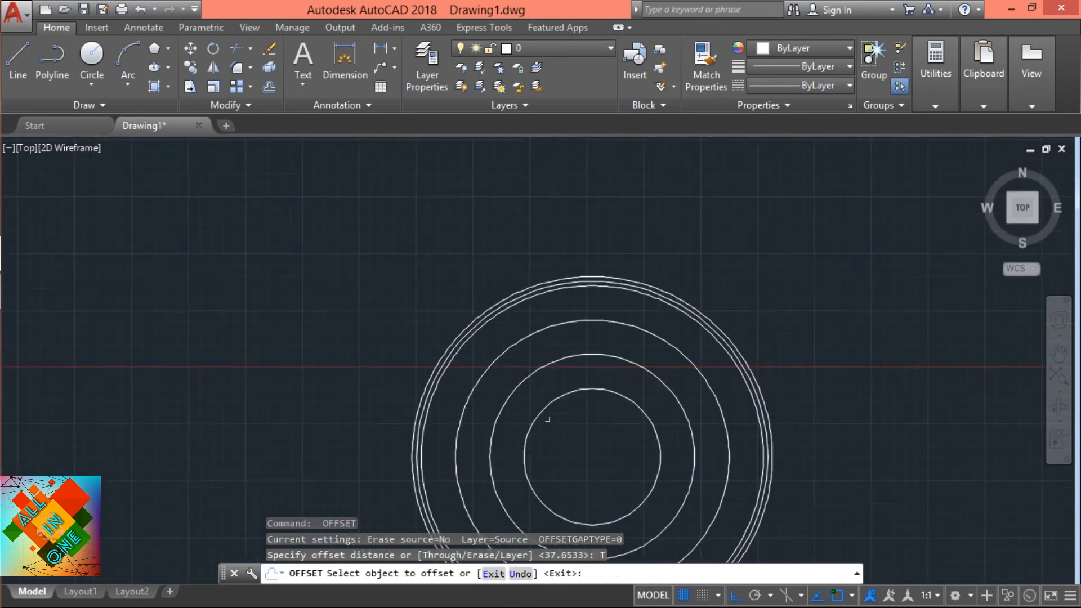
left_click(575, 390)
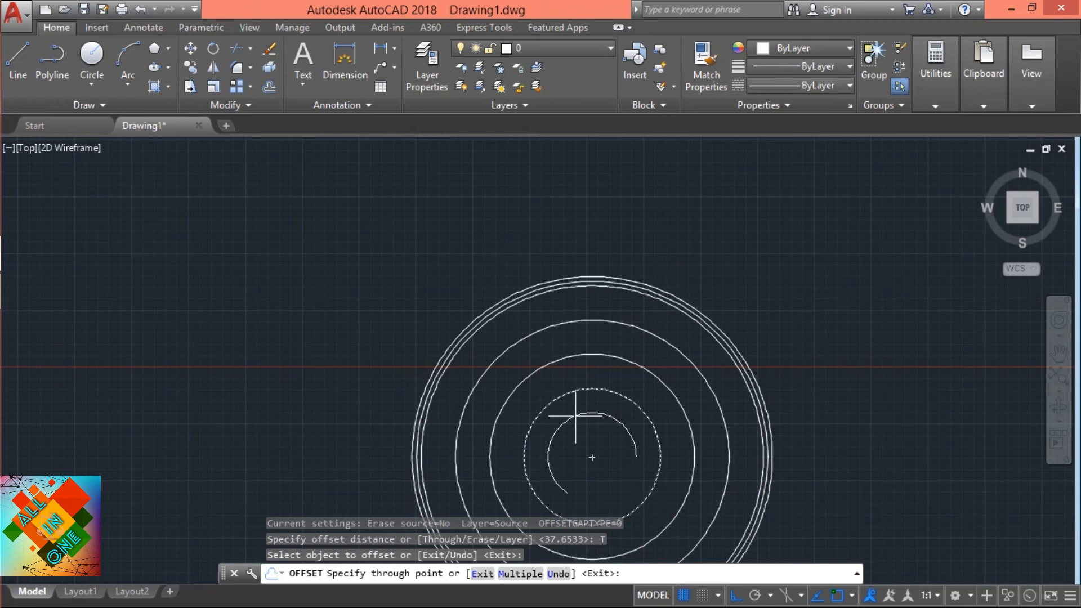
left_click(612, 202)
left_click(612, 202)
left_click(617, 165)
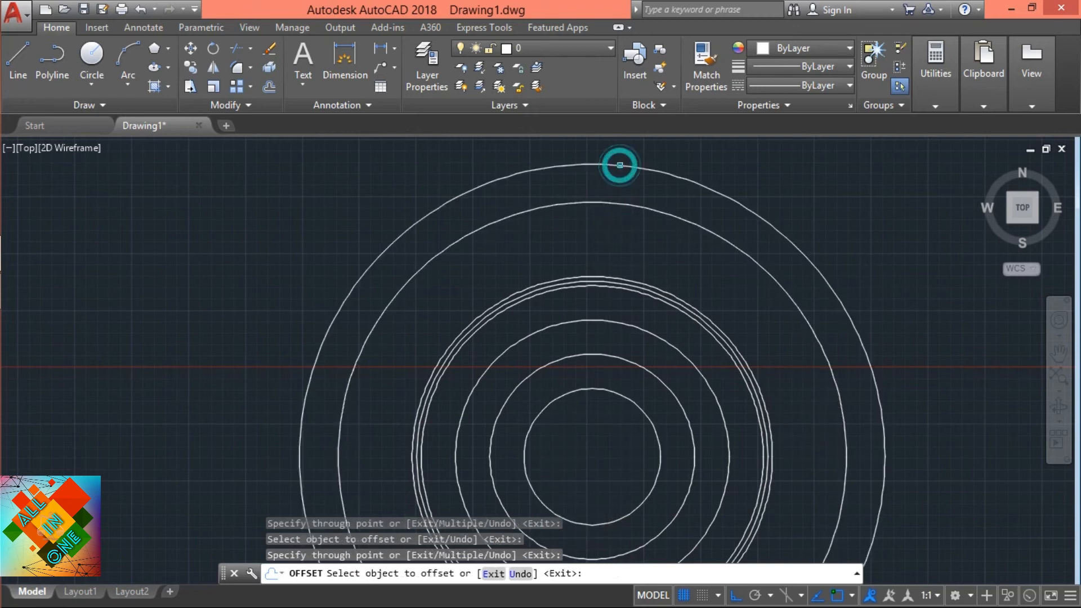
Offset the outermost circle outward twice more through picked points, each time starting from the newest circle.
scroll(617, 167, "down", 2)
scroll(570, 331, "down", 2)
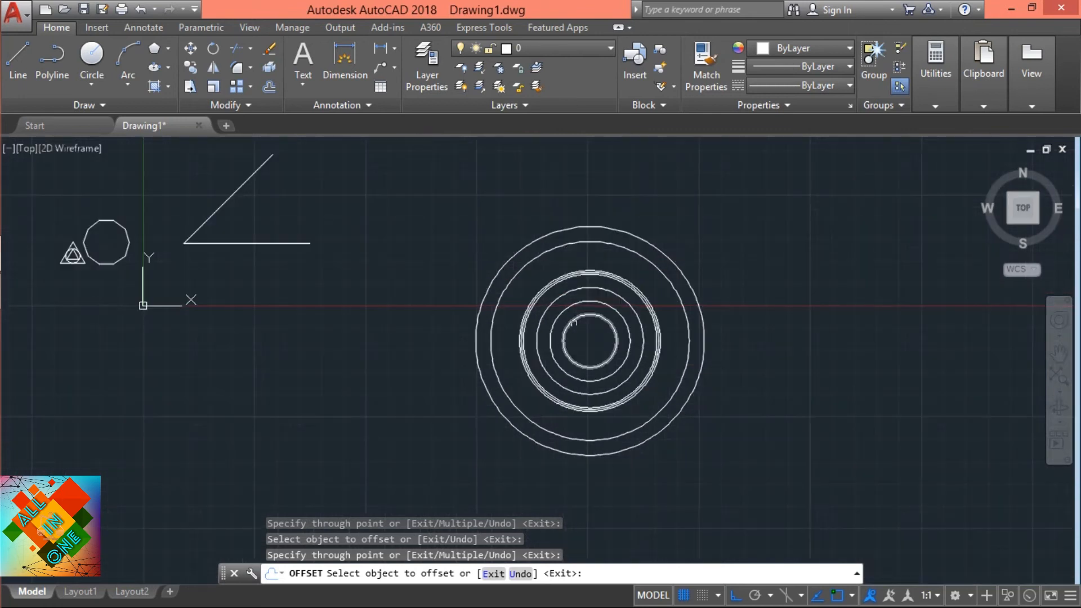
left_click(597, 224)
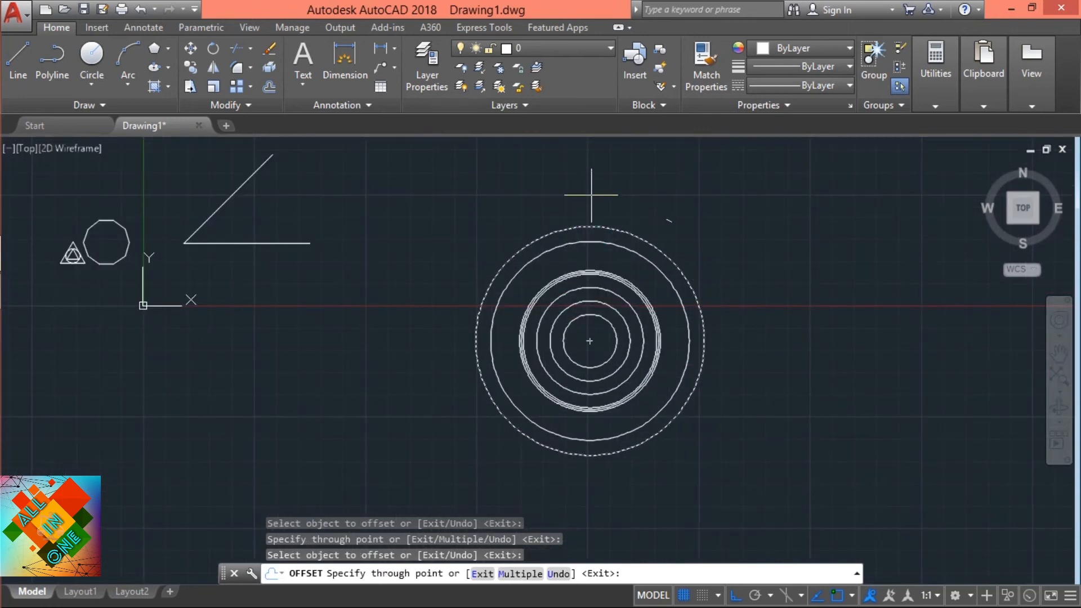
left_click(590, 194)
left_click(591, 194)
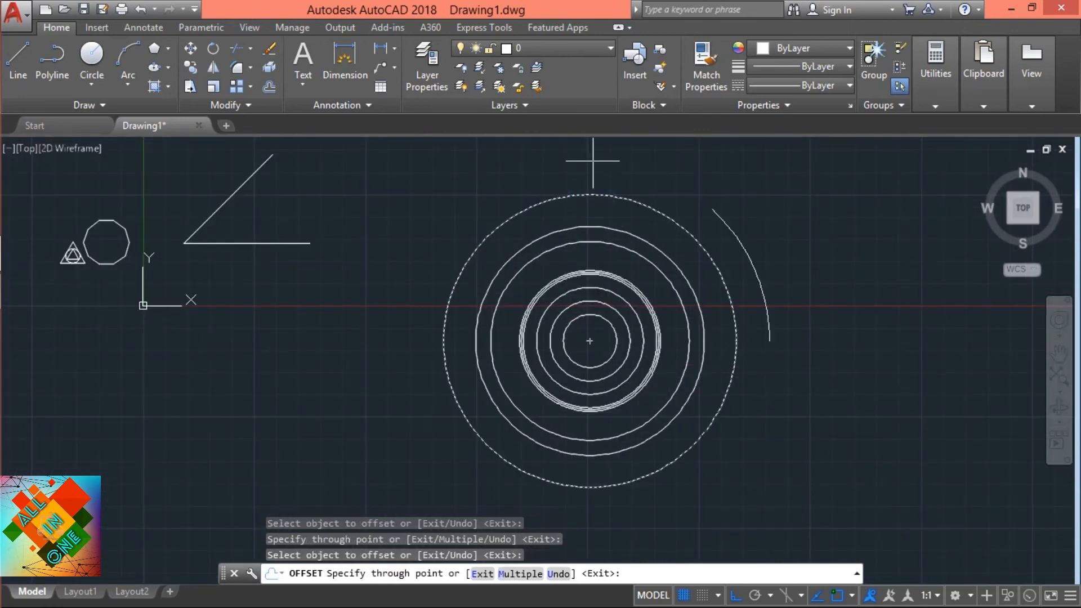
left_click(591, 161)
Offset the angled pair's horizontal line downward through picked points, repeating from each new line to make four parallel lines.
left_click(256, 241)
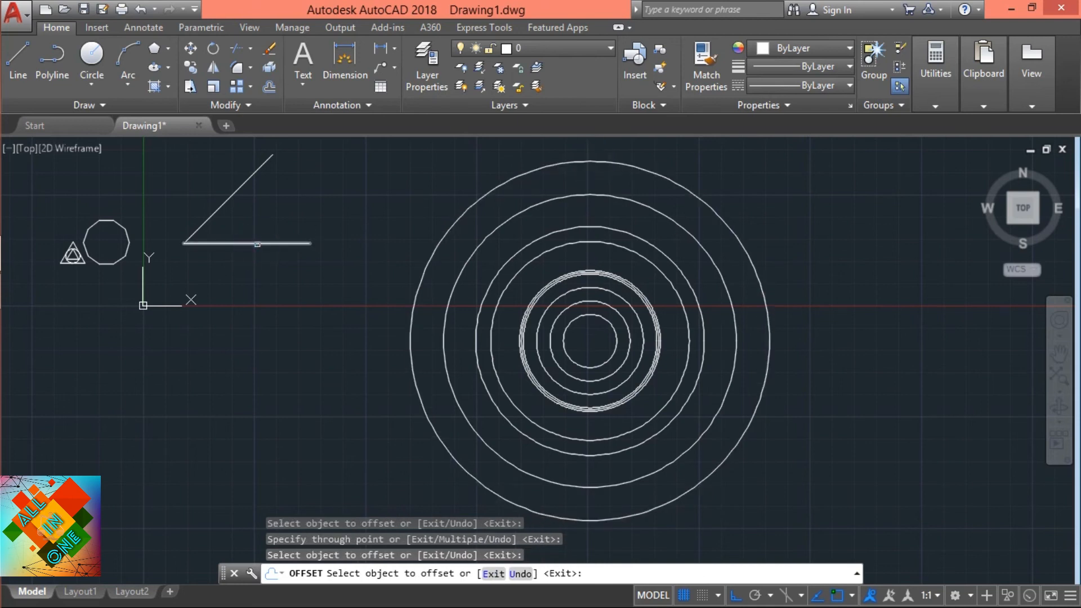
left_click(256, 289)
left_click(256, 289)
left_click(259, 369)
left_click(259, 368)
left_click(241, 413)
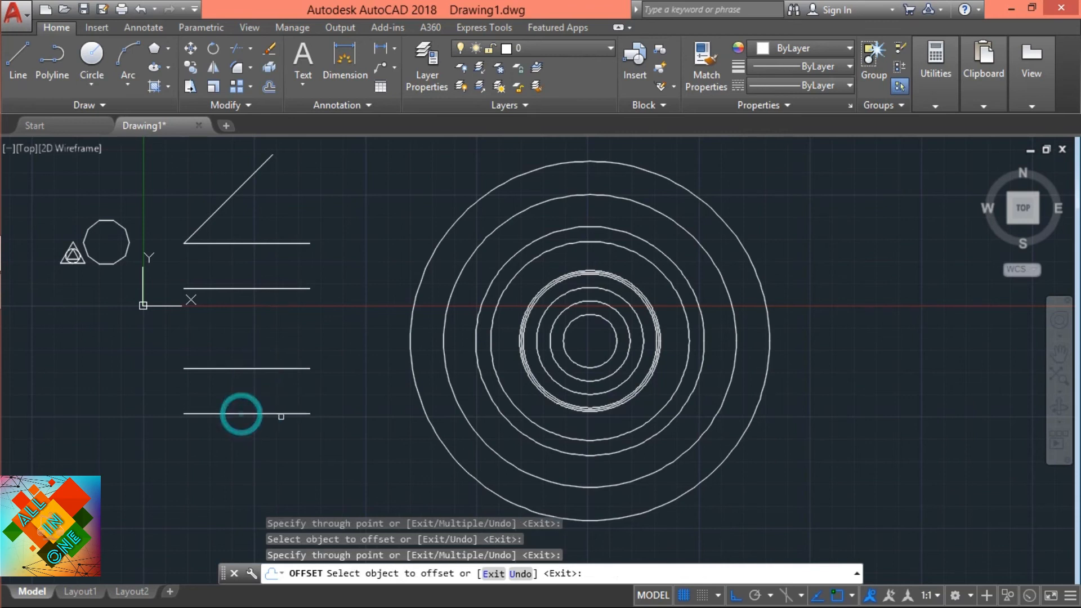
left_click(282, 413)
left_click(284, 464)
key("Return")
Offset the lowest horizontal line downward by a picked distance of about 137.76, with Erase source set to Yes.
key("Return")
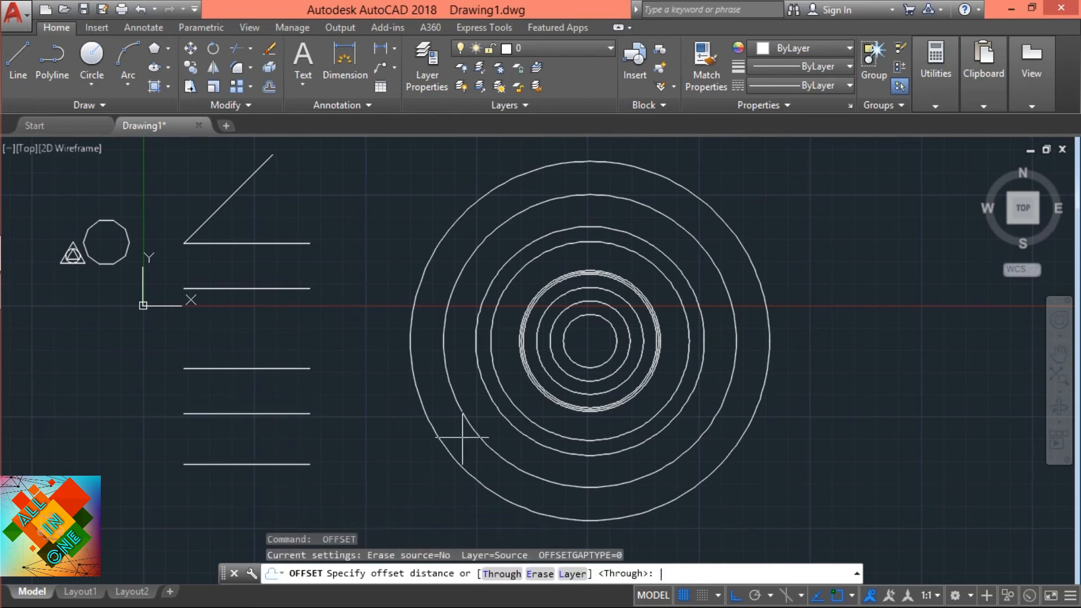
left_click(541, 573)
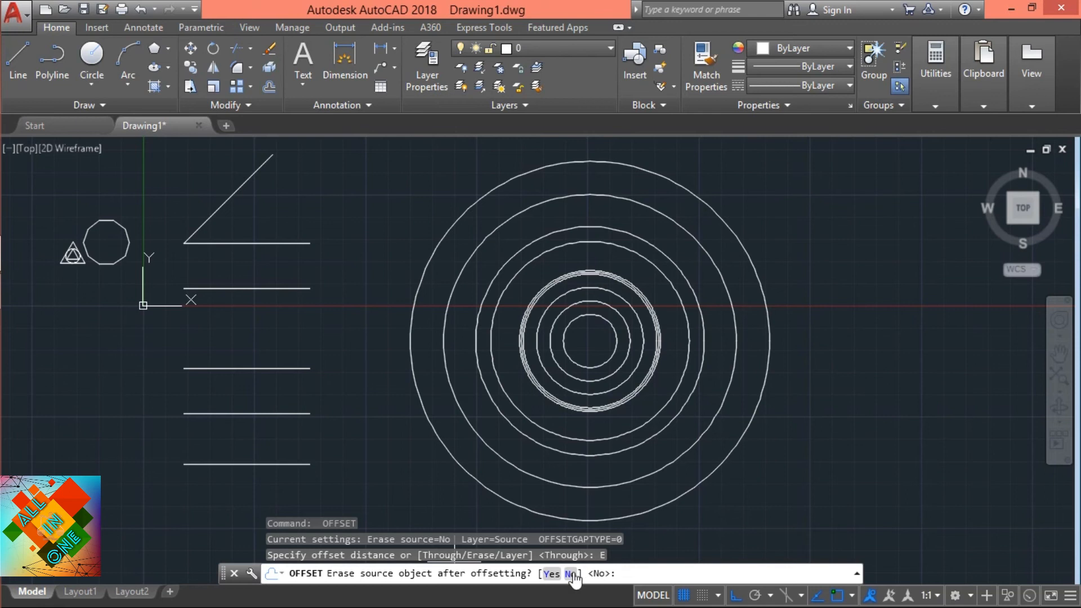
left_click(551, 573)
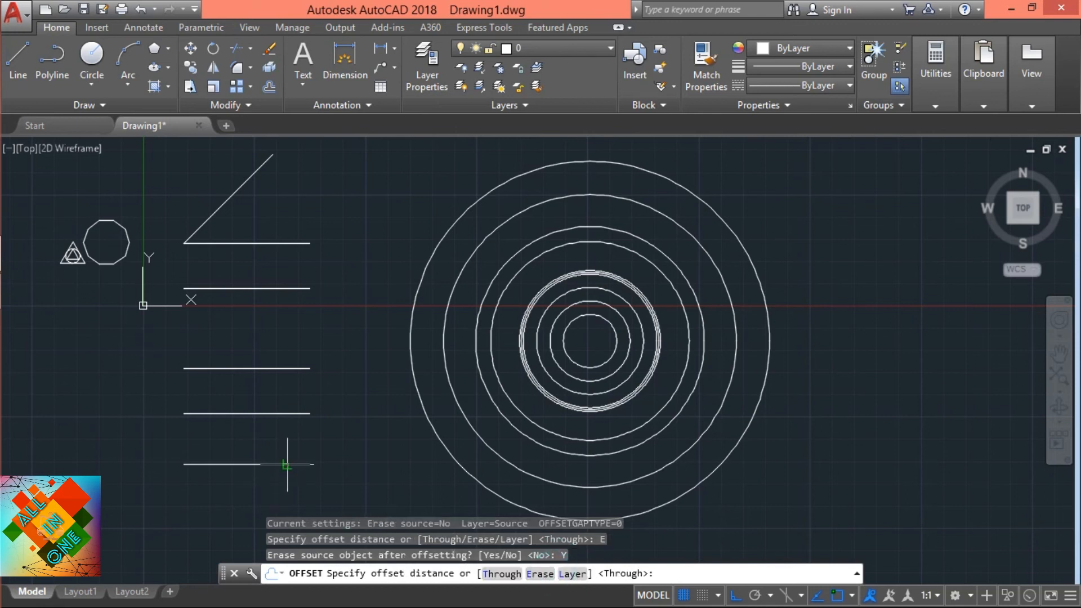
left_click(246, 464)
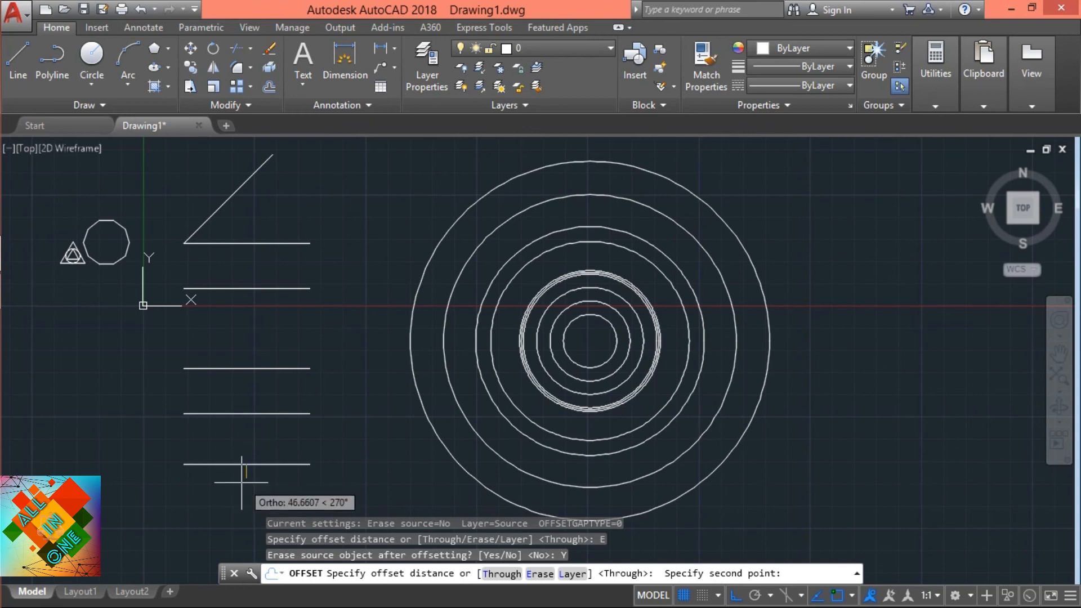
left_click(242, 512)
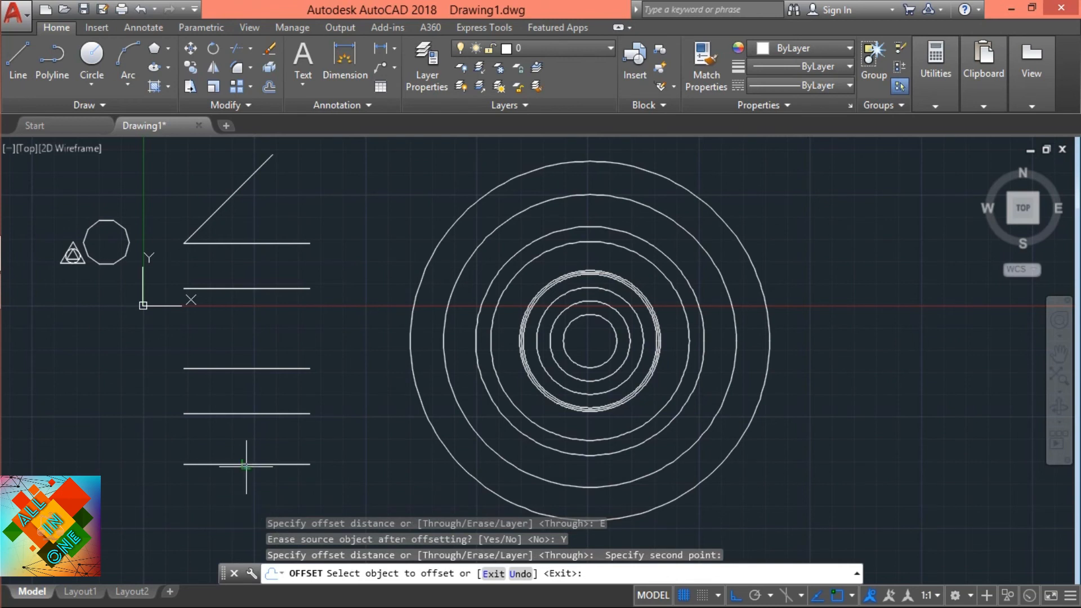
left_click(245, 465)
left_click(240, 494)
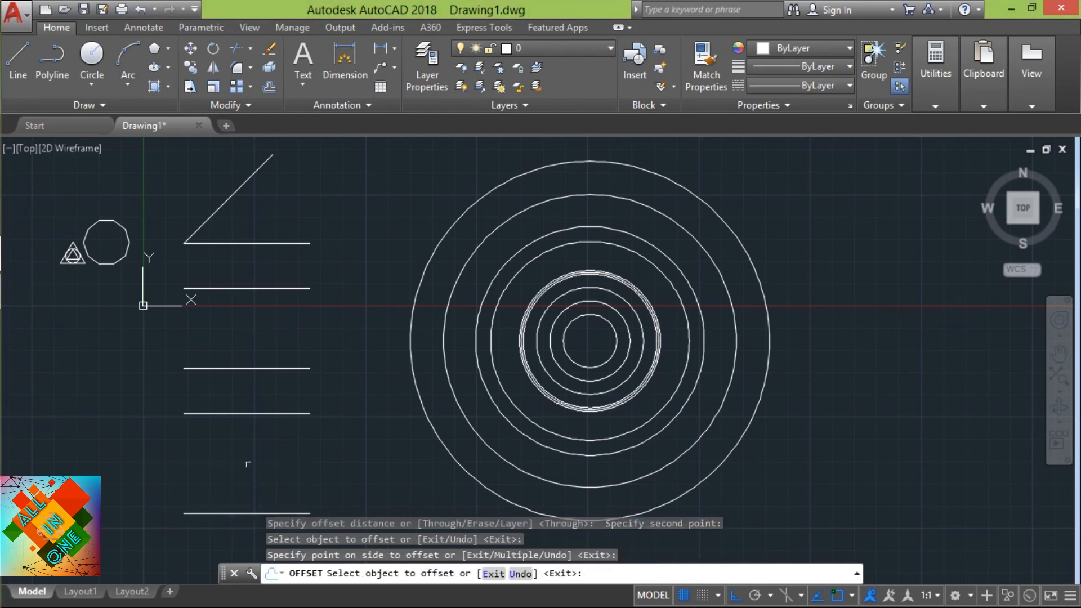
key("Return")
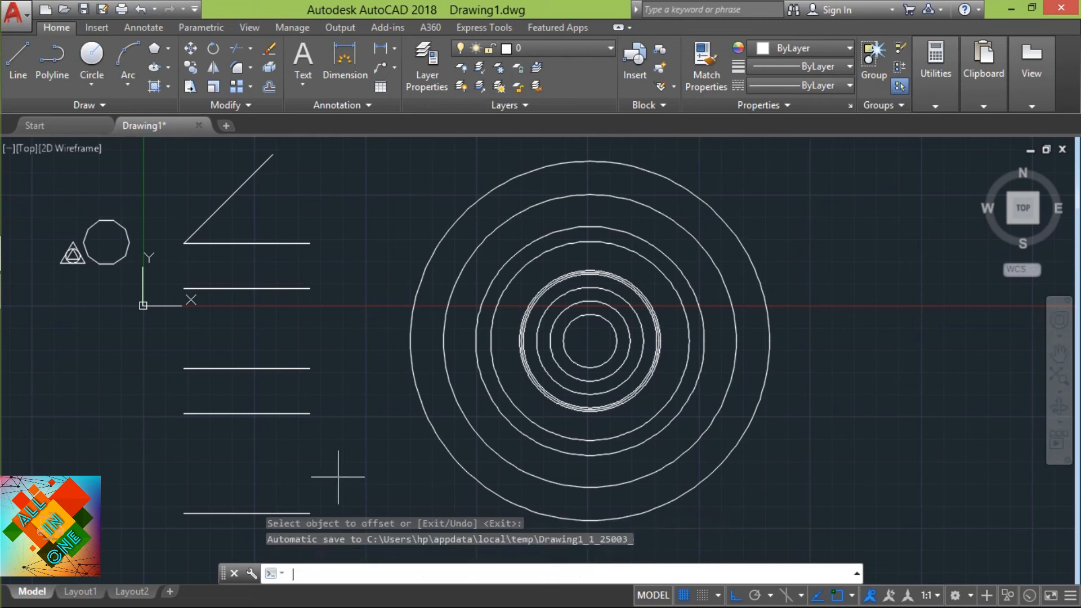
key("Return")
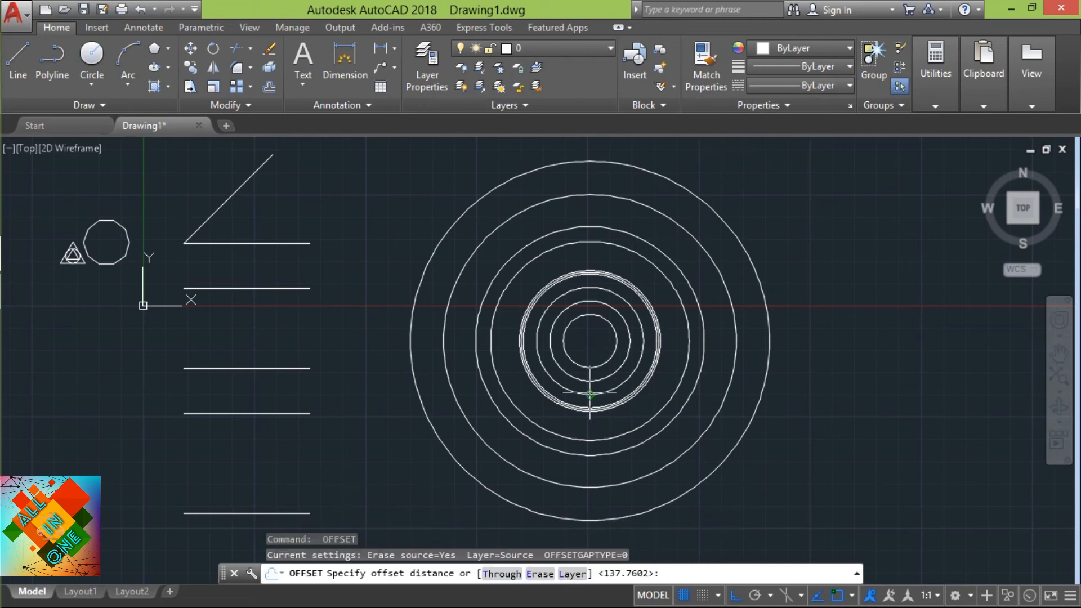
scroll(488, 436, "down", 2)
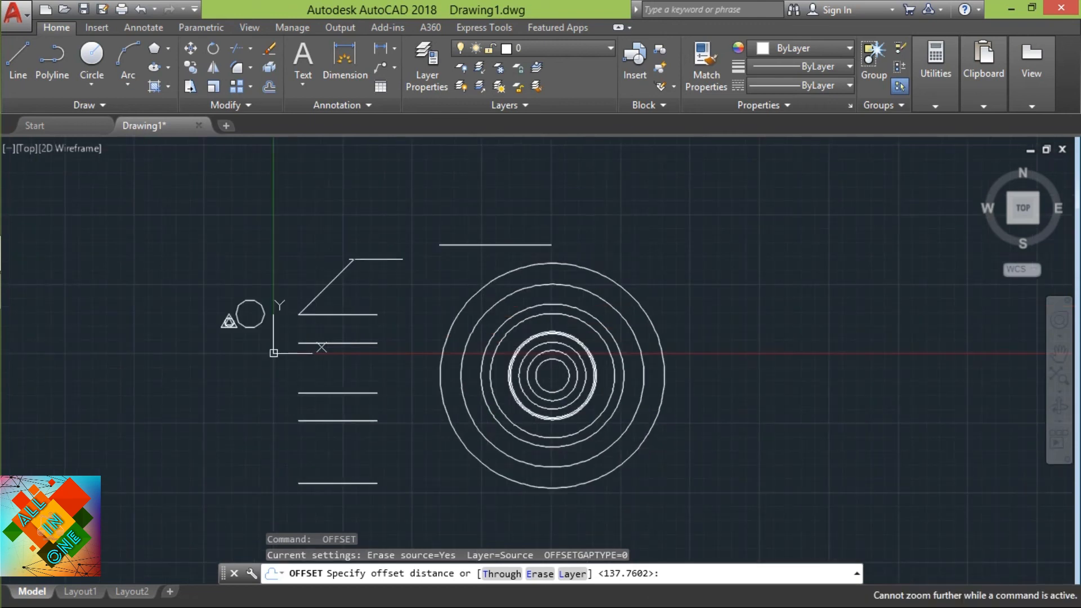
left_click(201, 203)
key("Escape")
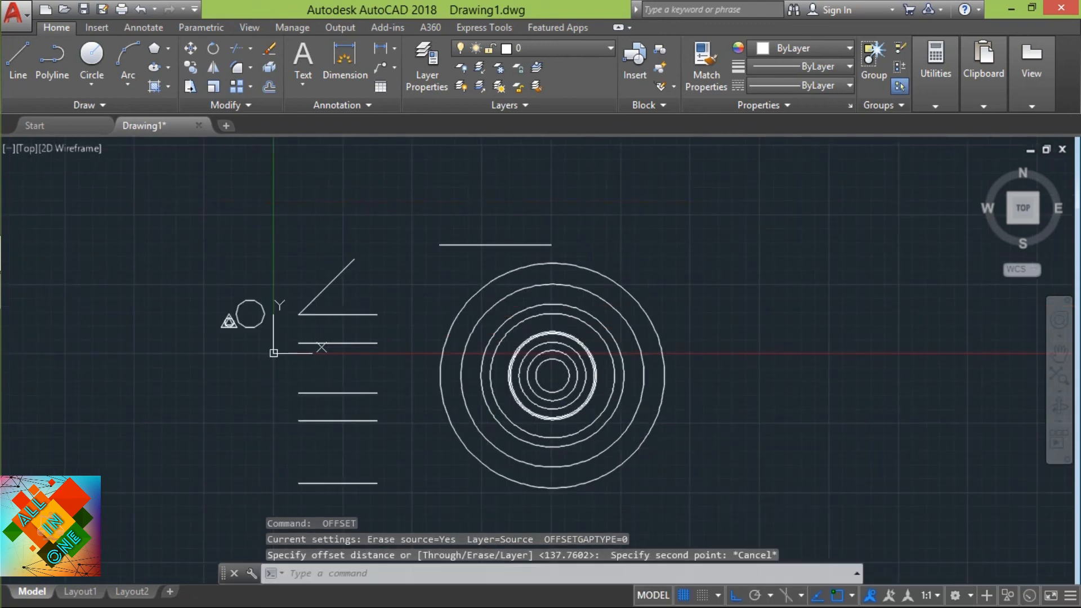
Erase all lines, polygons and circles from the drawing with one crossing selection.
left_click(668, 493)
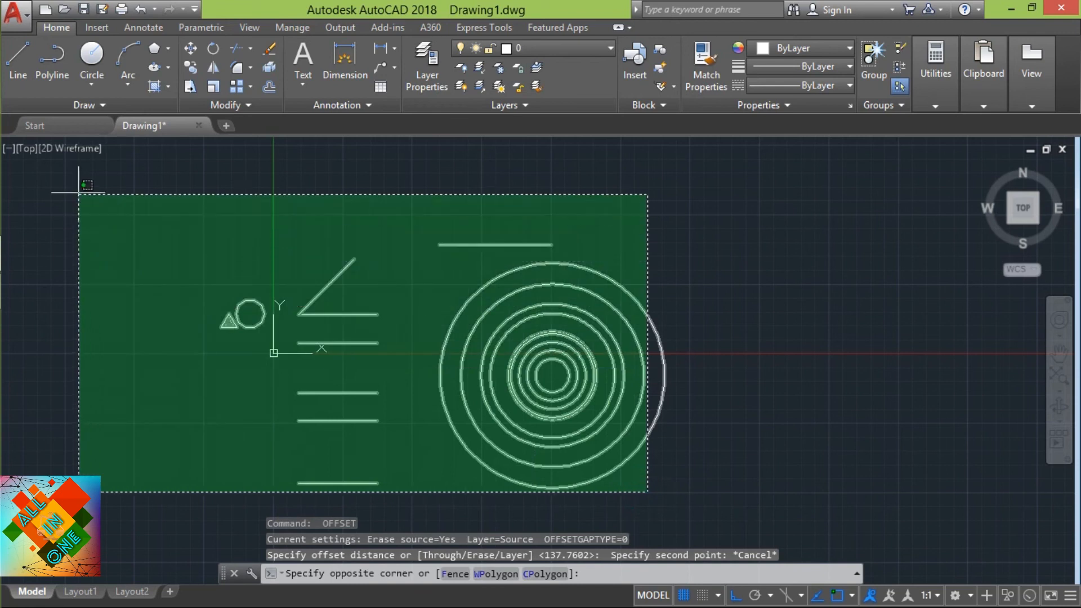
left_click(78, 192)
key("Delete")
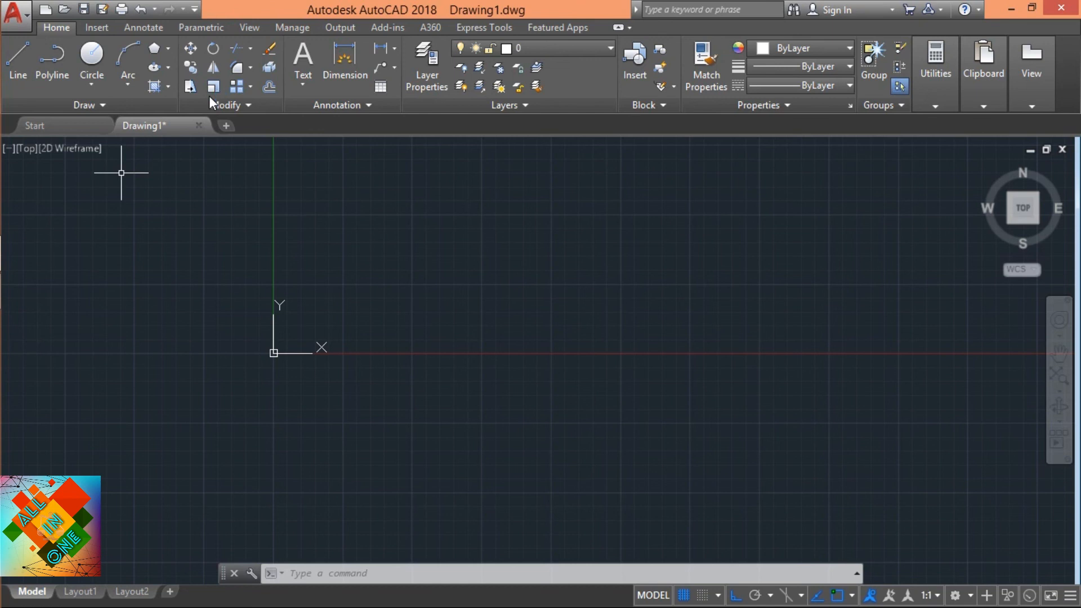
key("Delete")
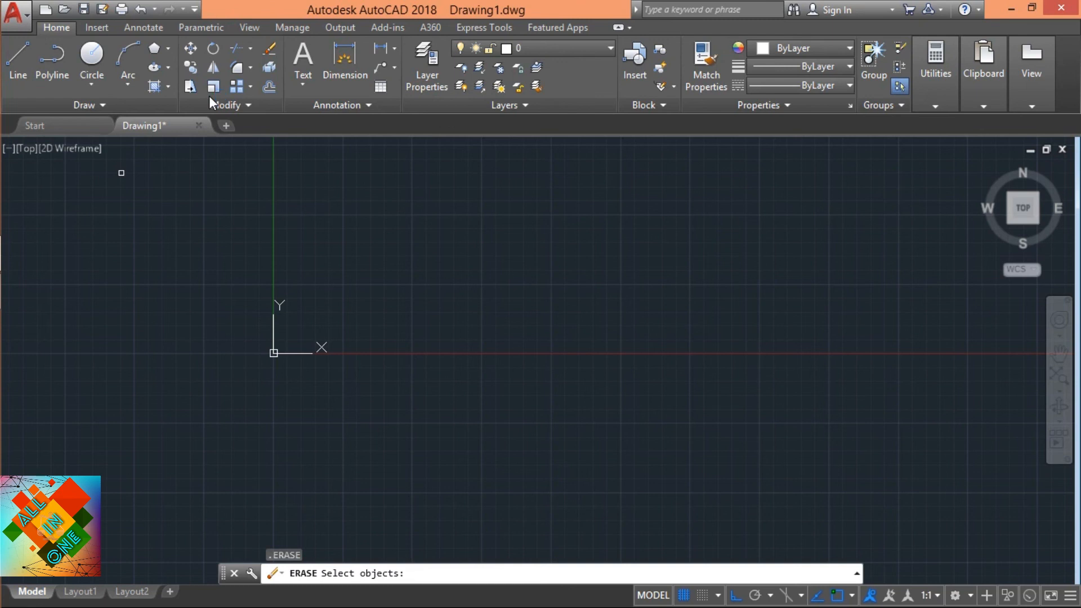
key("Escape")
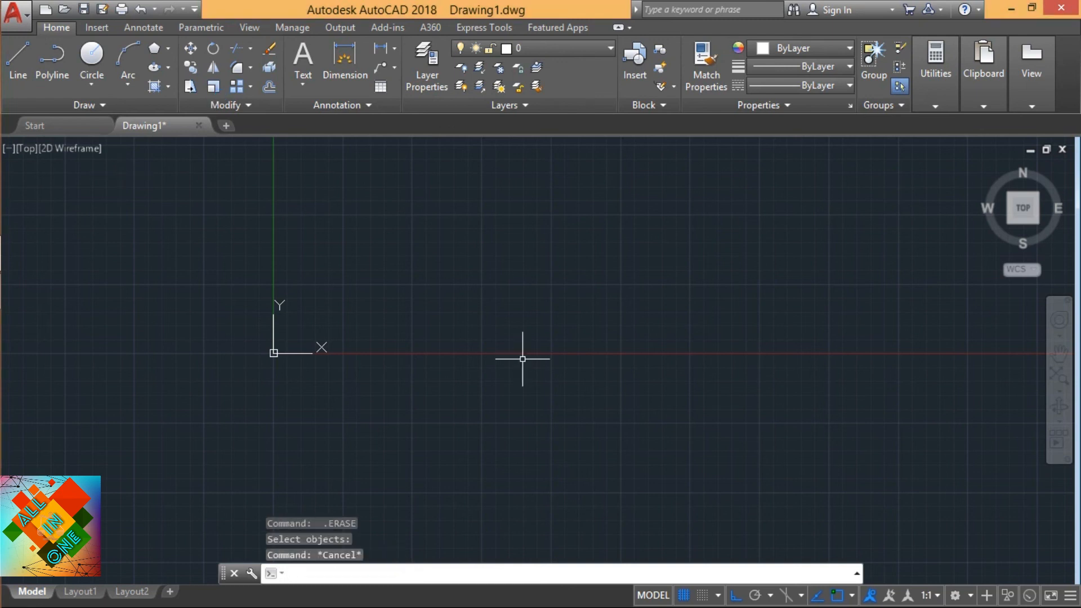